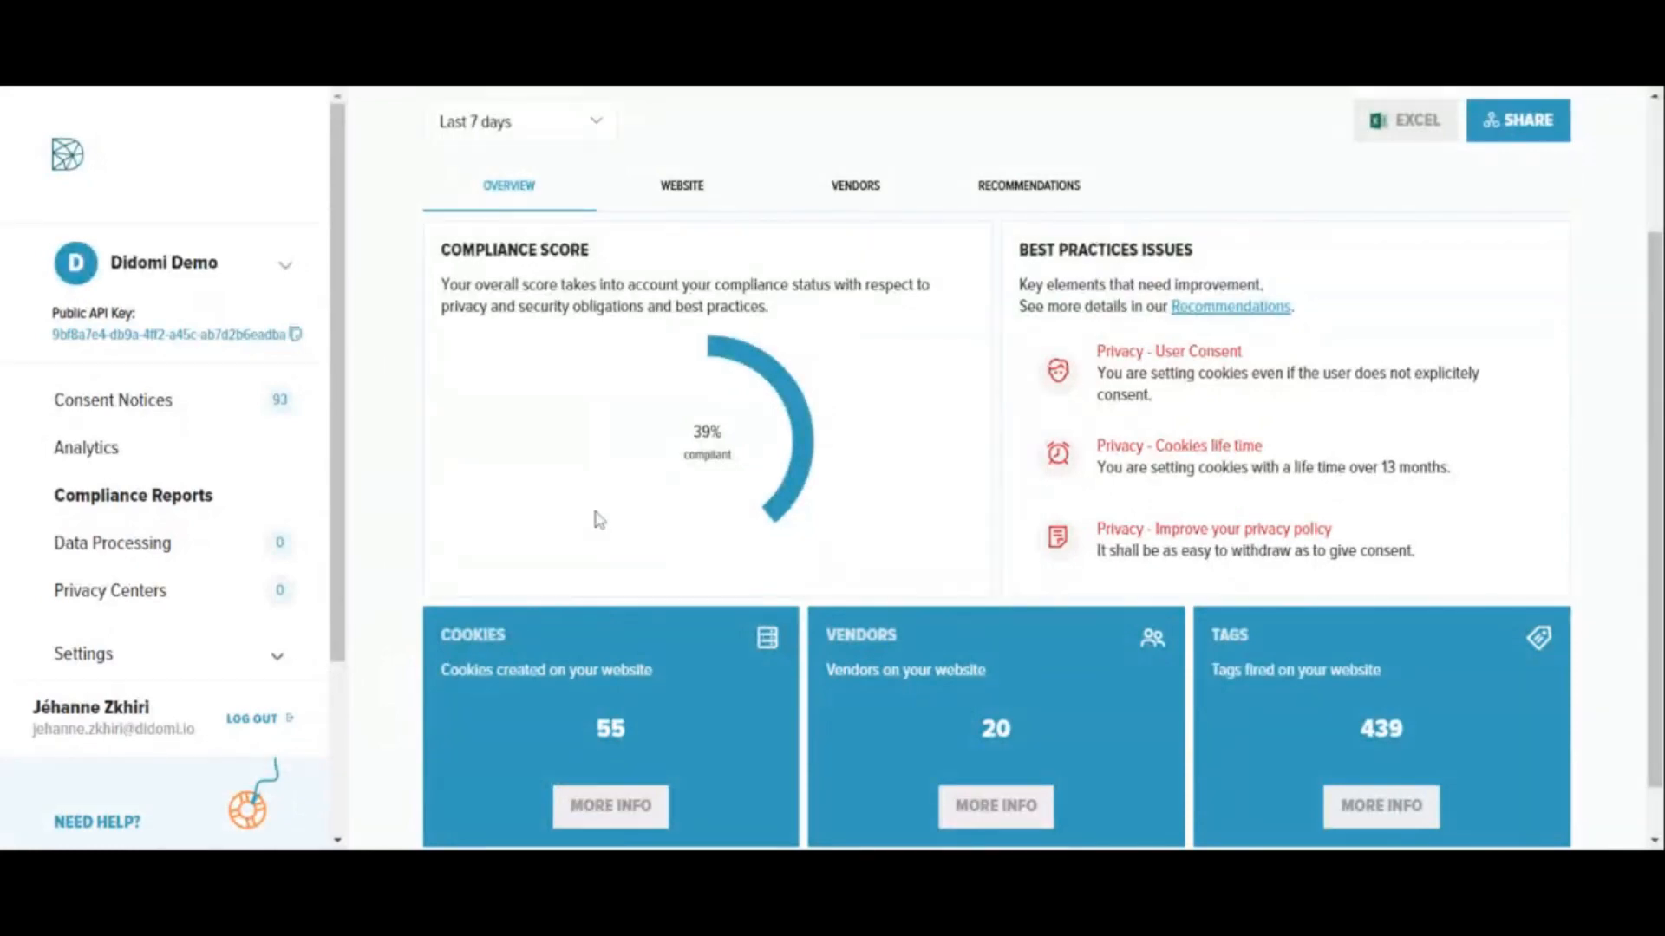
- Open the website details of the compliance report and review the privacy findings on user consent and privacy policy
{"action": "left_click", "coordinate": [594, 828]}
{"action": "scroll", "coordinate": [673, 550], "scroll_direction": "down", "scroll_amount": 2}
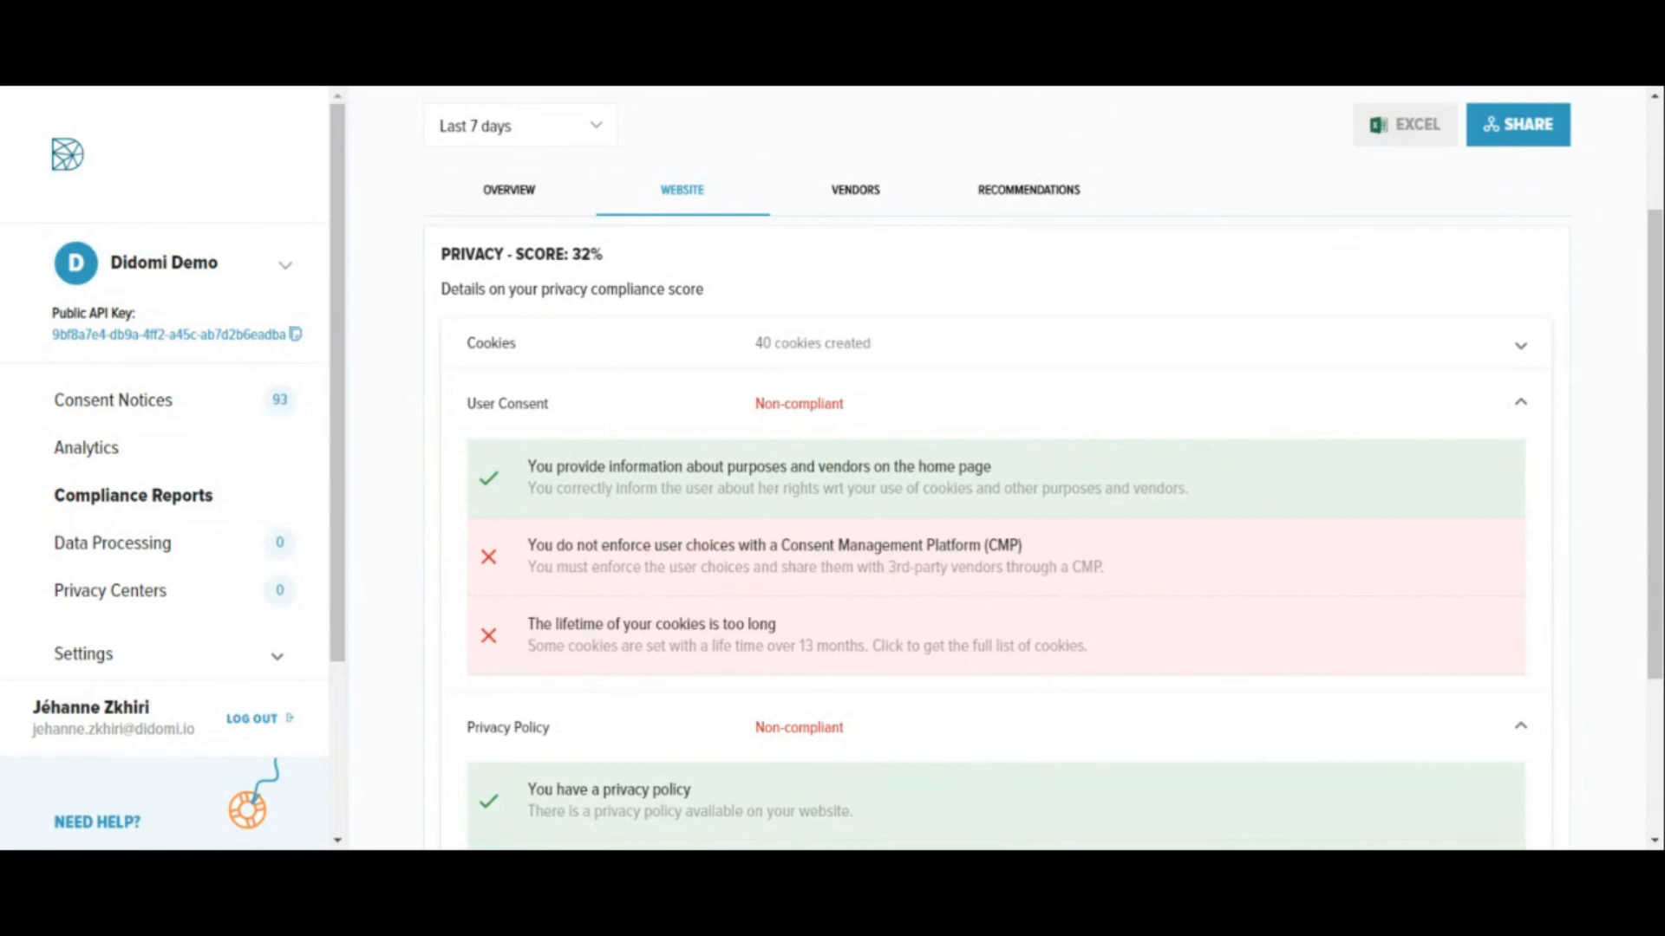
{"action": "scroll", "coordinate": [890, 548], "scroll_direction": "down", "scroll_amount": 2}
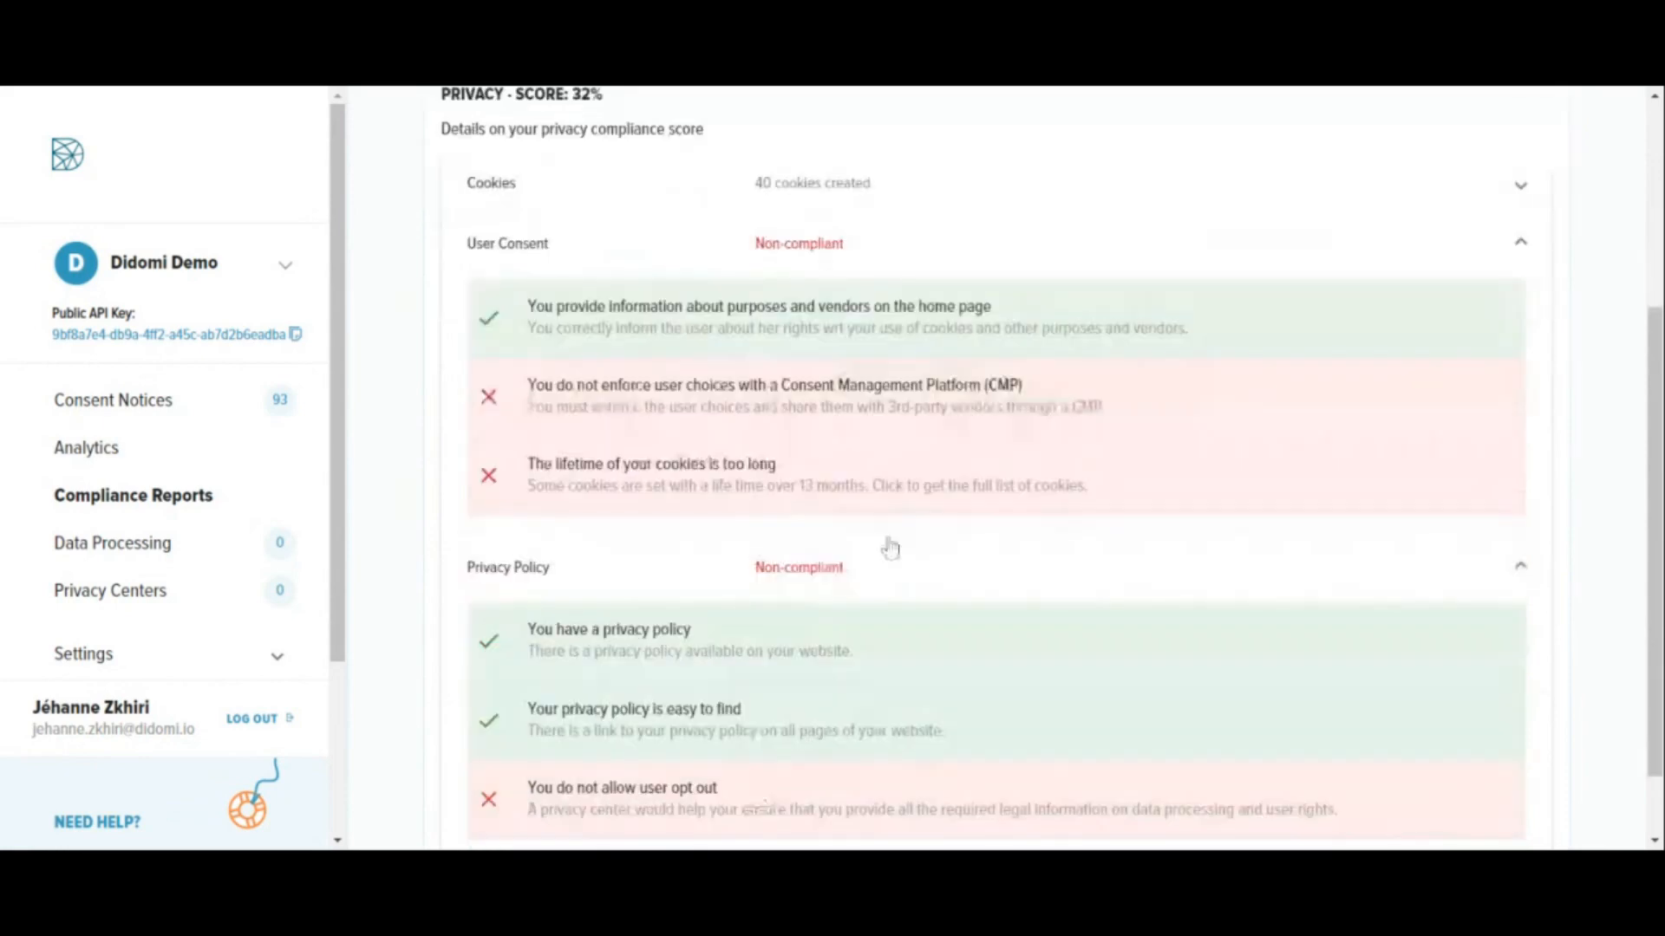
{"action": "scroll", "coordinate": [890, 548], "scroll_direction": "up", "scroll_amount": 4}
- Open the vendors map of the compliance report, look through the vendor list and show the privacy and security report for Tealium
{"action": "left_click", "coordinate": [854, 362]}
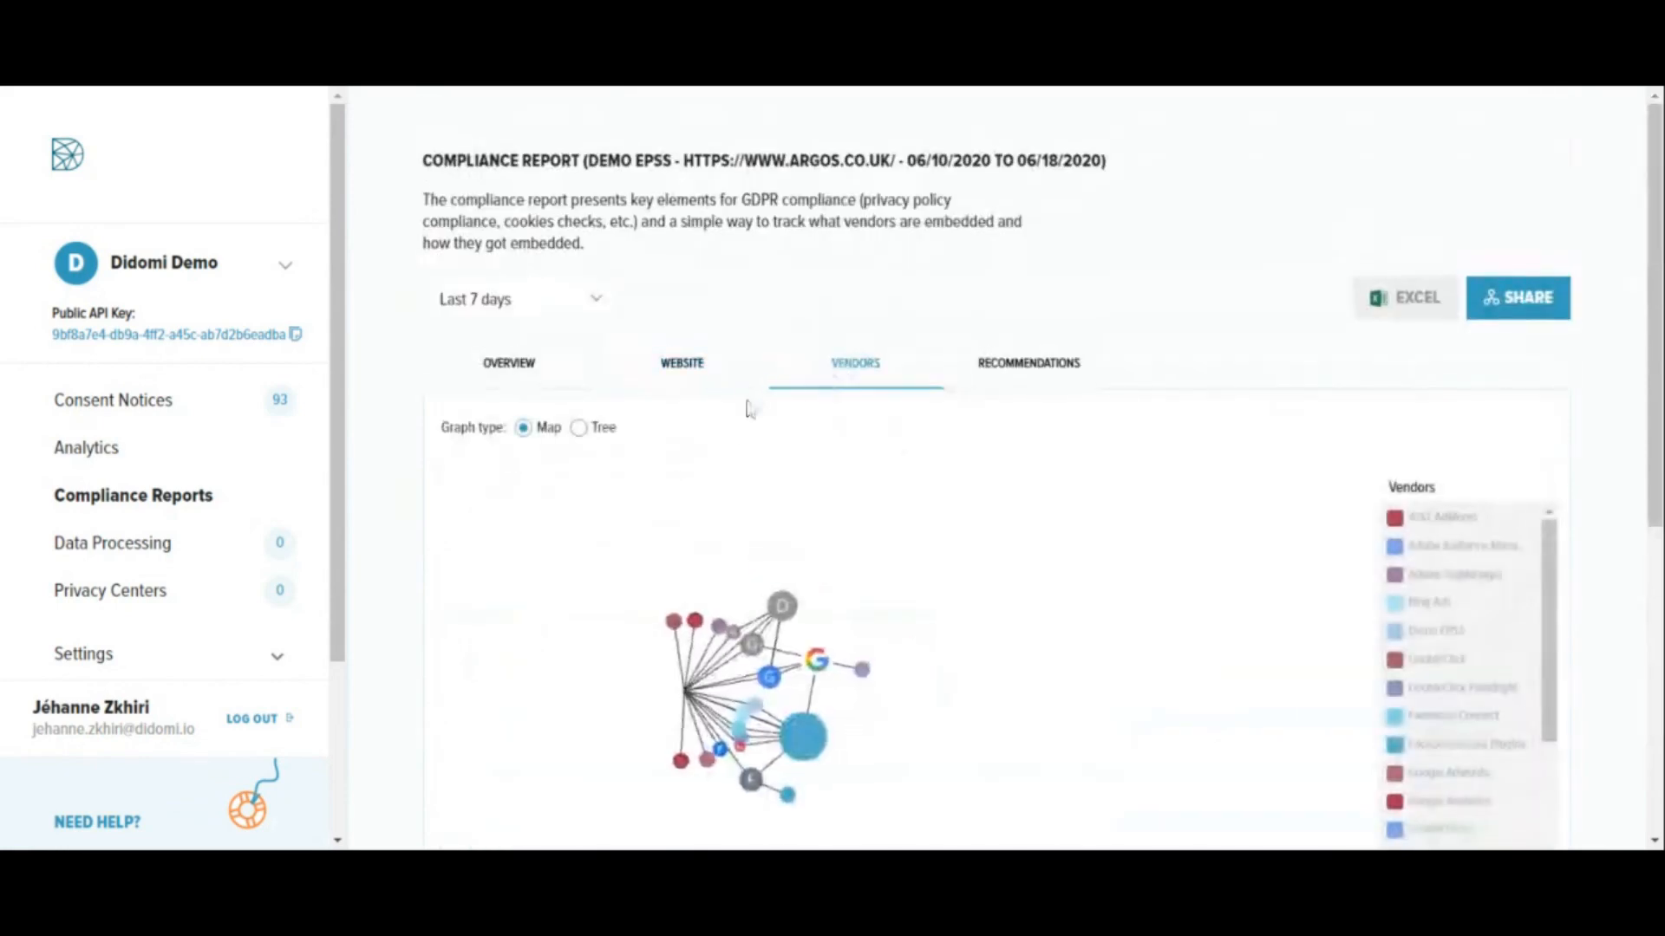
{"action": "scroll", "coordinate": [895, 576], "scroll_direction": "down", "scroll_amount": 2}
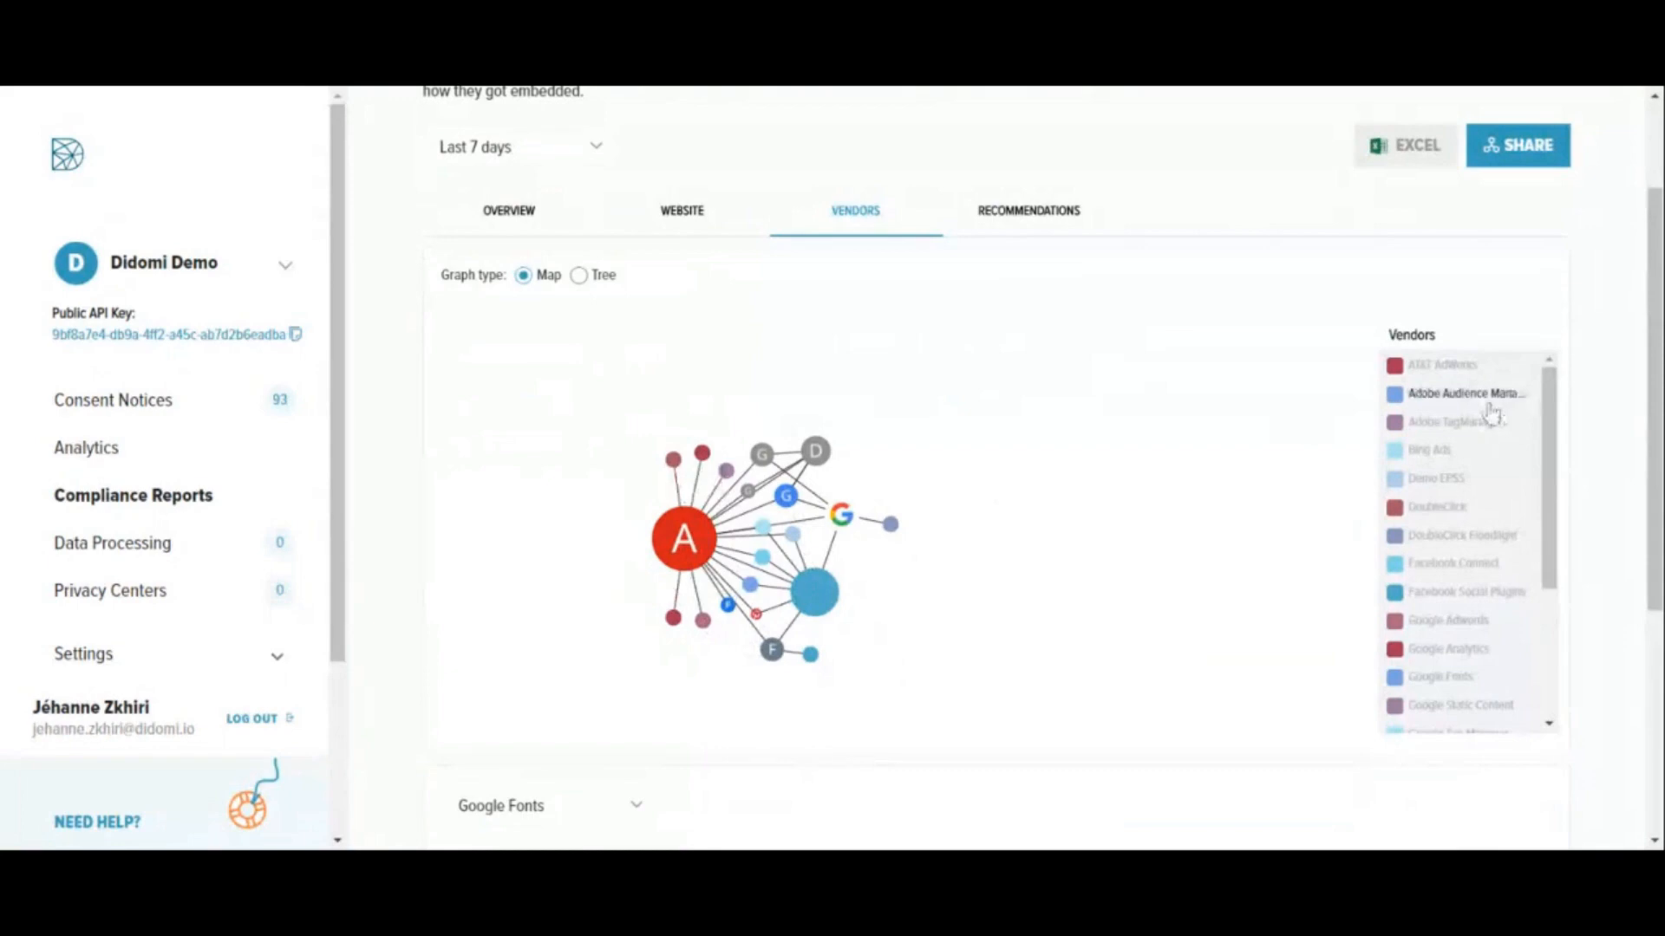
{"action": "scroll", "coordinate": [1471, 591], "scroll_direction": "down", "scroll_amount": 3}
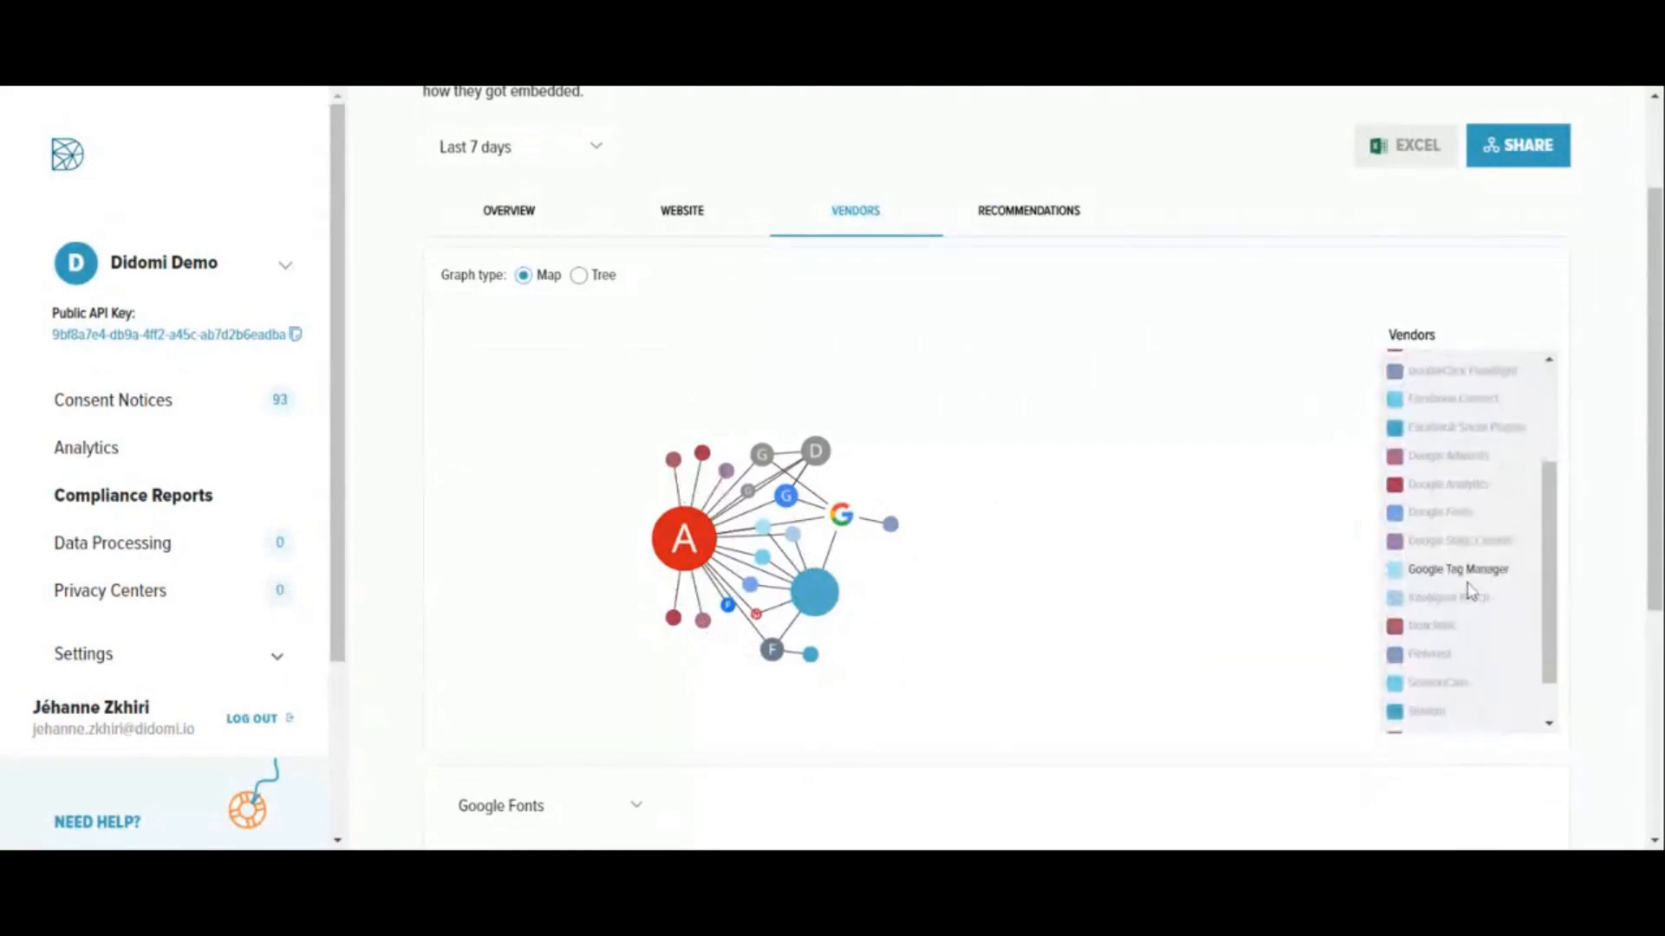
{"action": "scroll", "coordinate": [1170, 595], "scroll_direction": "down", "scroll_amount": 2}
{"action": "scroll", "coordinate": [1171, 595], "scroll_direction": "down", "scroll_amount": 2}
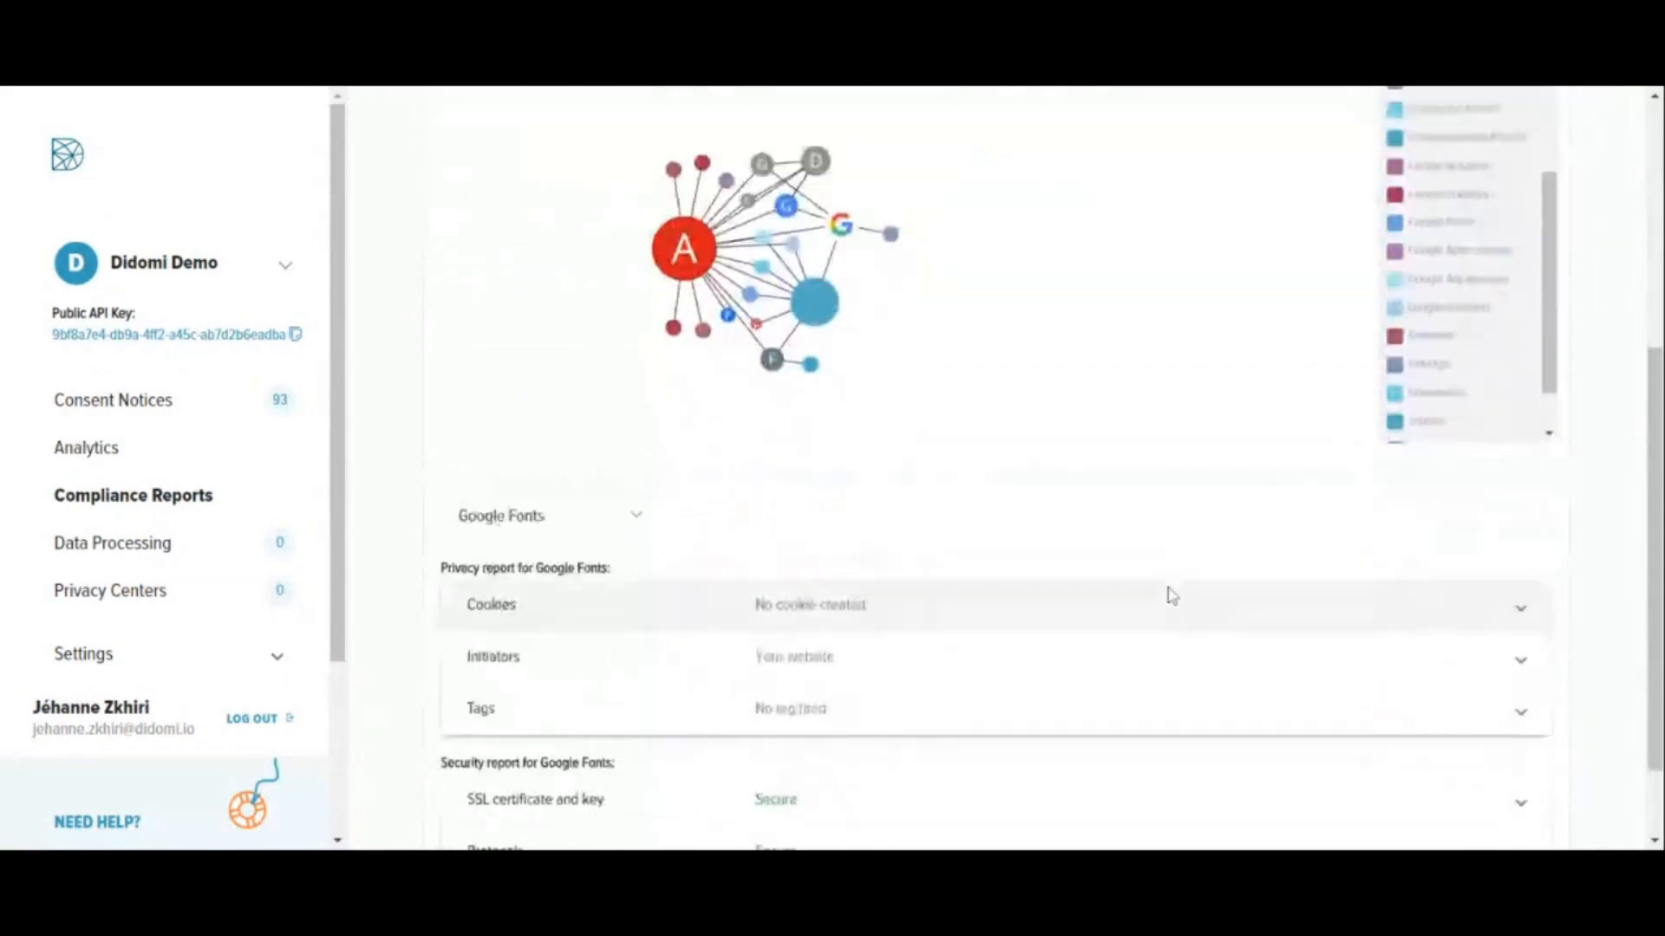
{"action": "scroll", "coordinate": [961, 663], "scroll_direction": "down", "scroll_amount": 1}
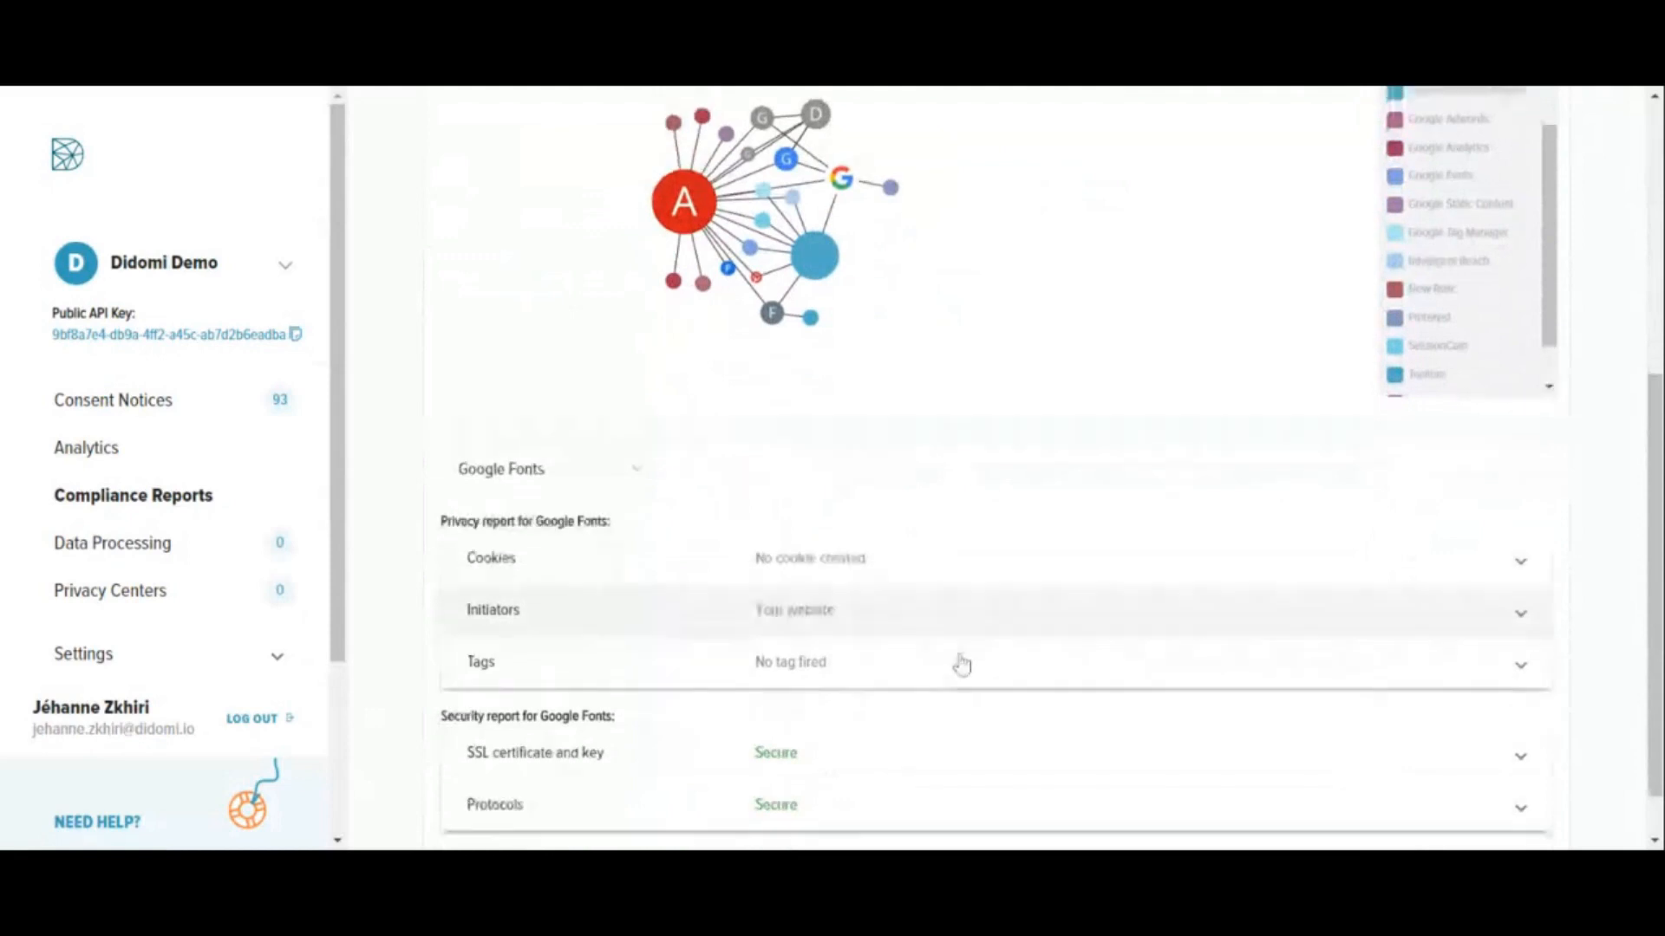
{"action": "left_click", "coordinate": [822, 244]}
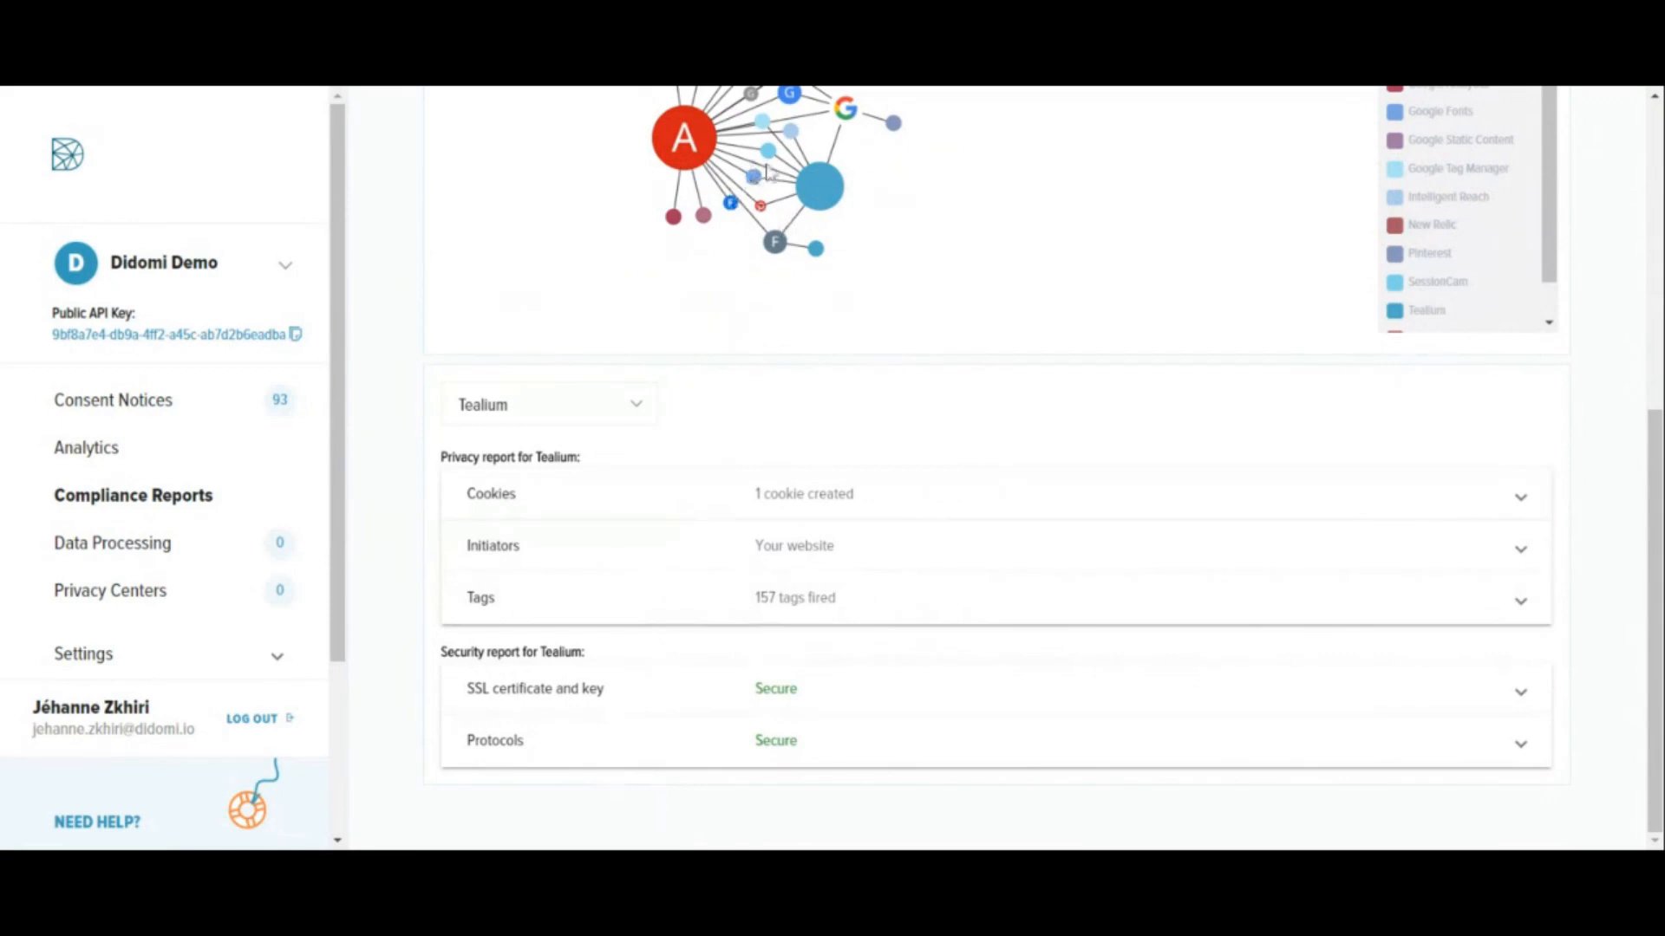
- Switch the vendor graph to the Tree type and examine the branches around Tealium and Google Tag Manager up close
{"action": "scroll", "coordinate": [583, 228], "scroll_direction": "up", "scroll_amount": 3}
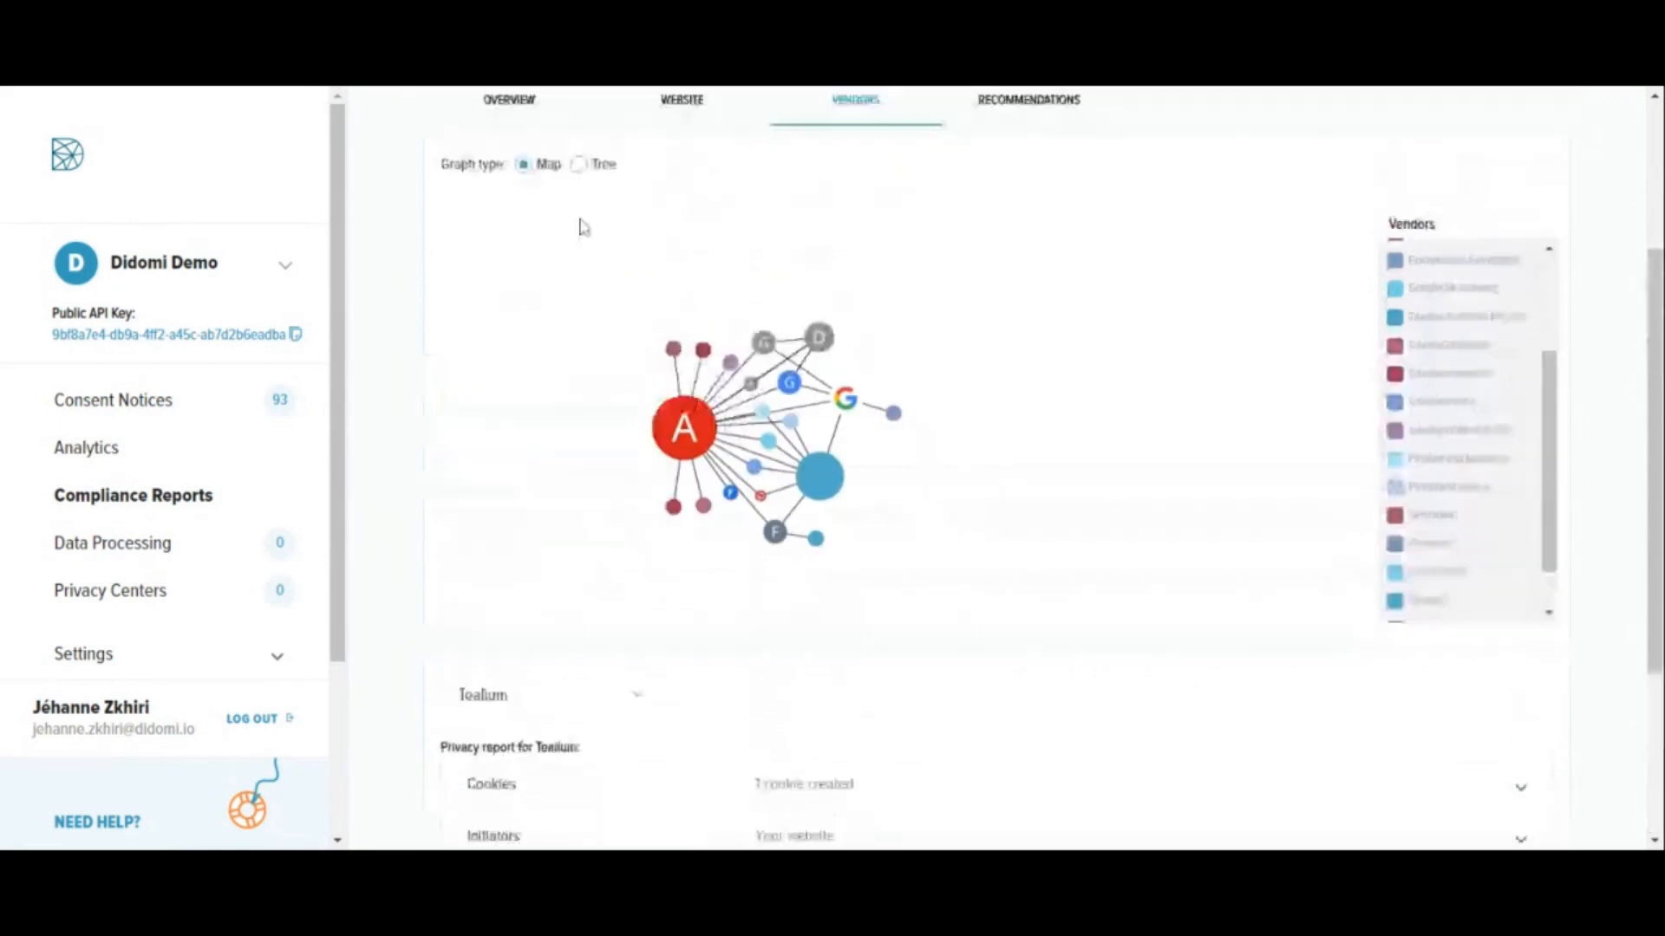
{"action": "left_click", "coordinate": [579, 164]}
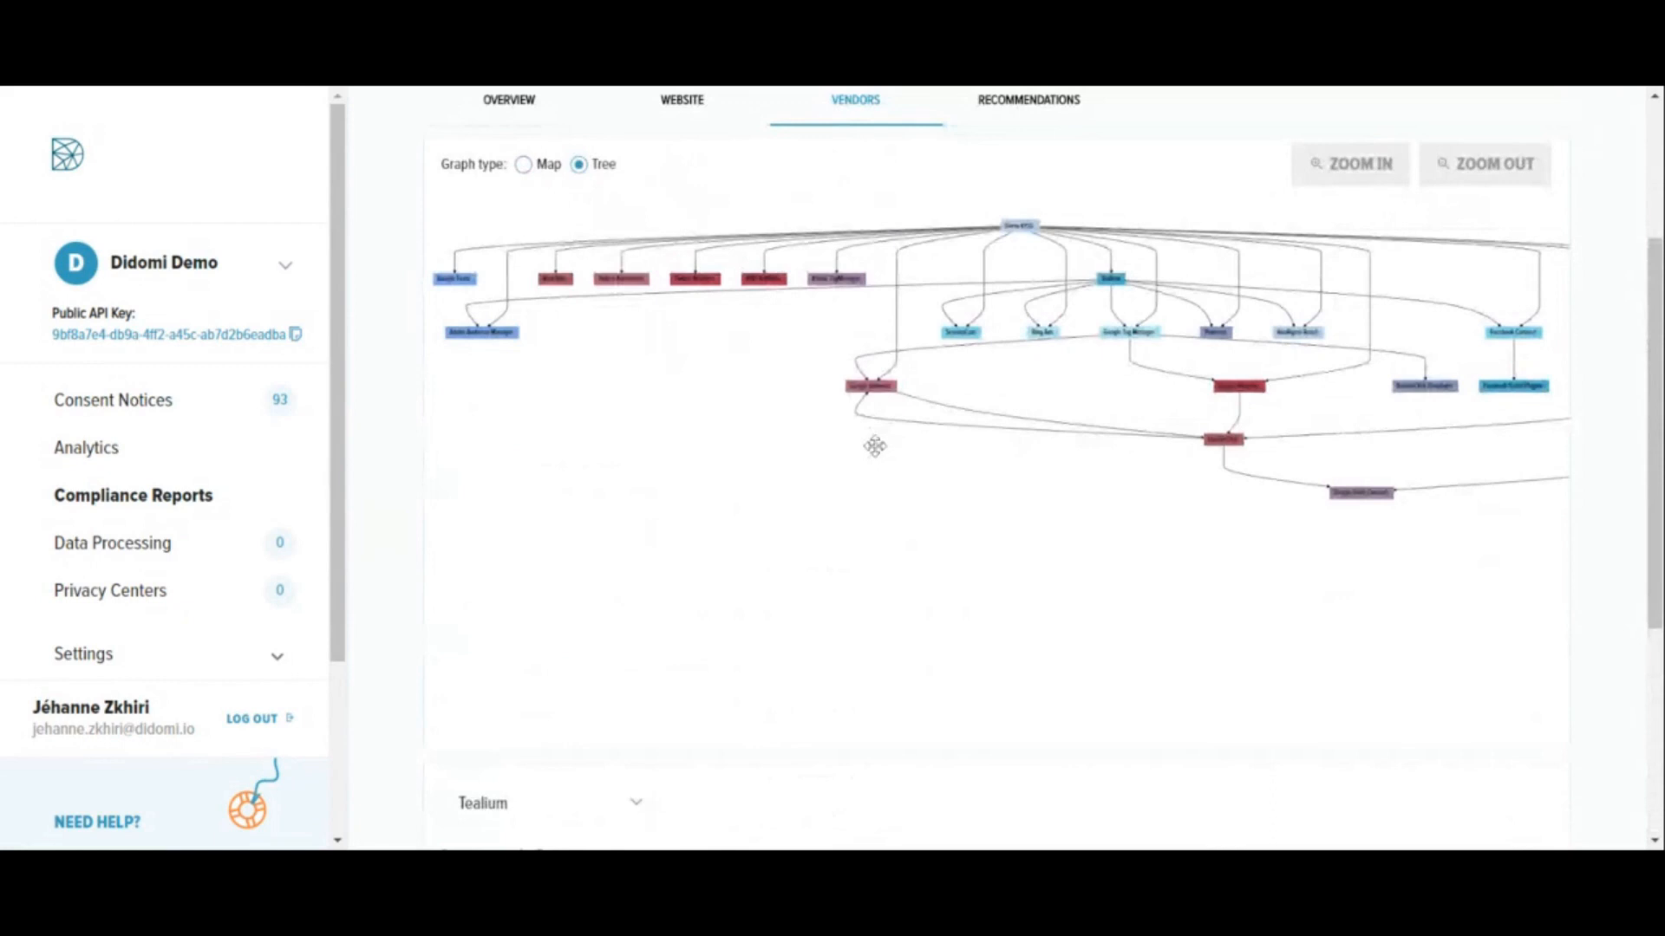
{"action": "scroll", "coordinate": [875, 447], "scroll_direction": "up", "scroll_amount": 1}
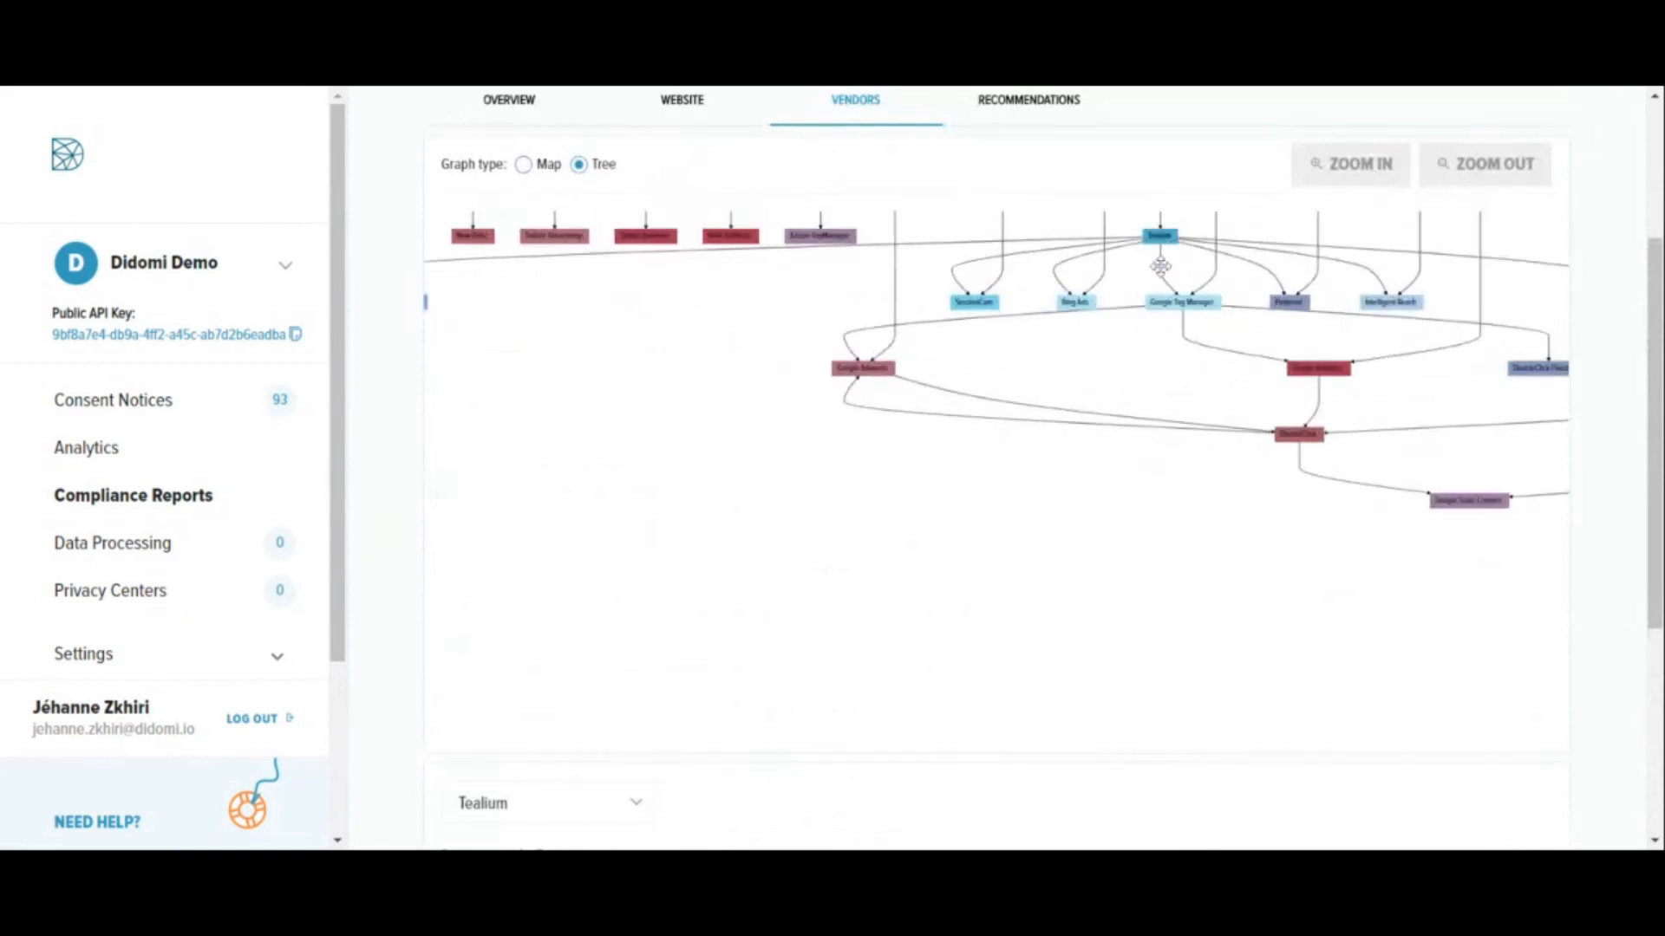
{"action": "left_click_drag", "start_coordinate": [1127, 272], "coordinate": [1117, 338]}
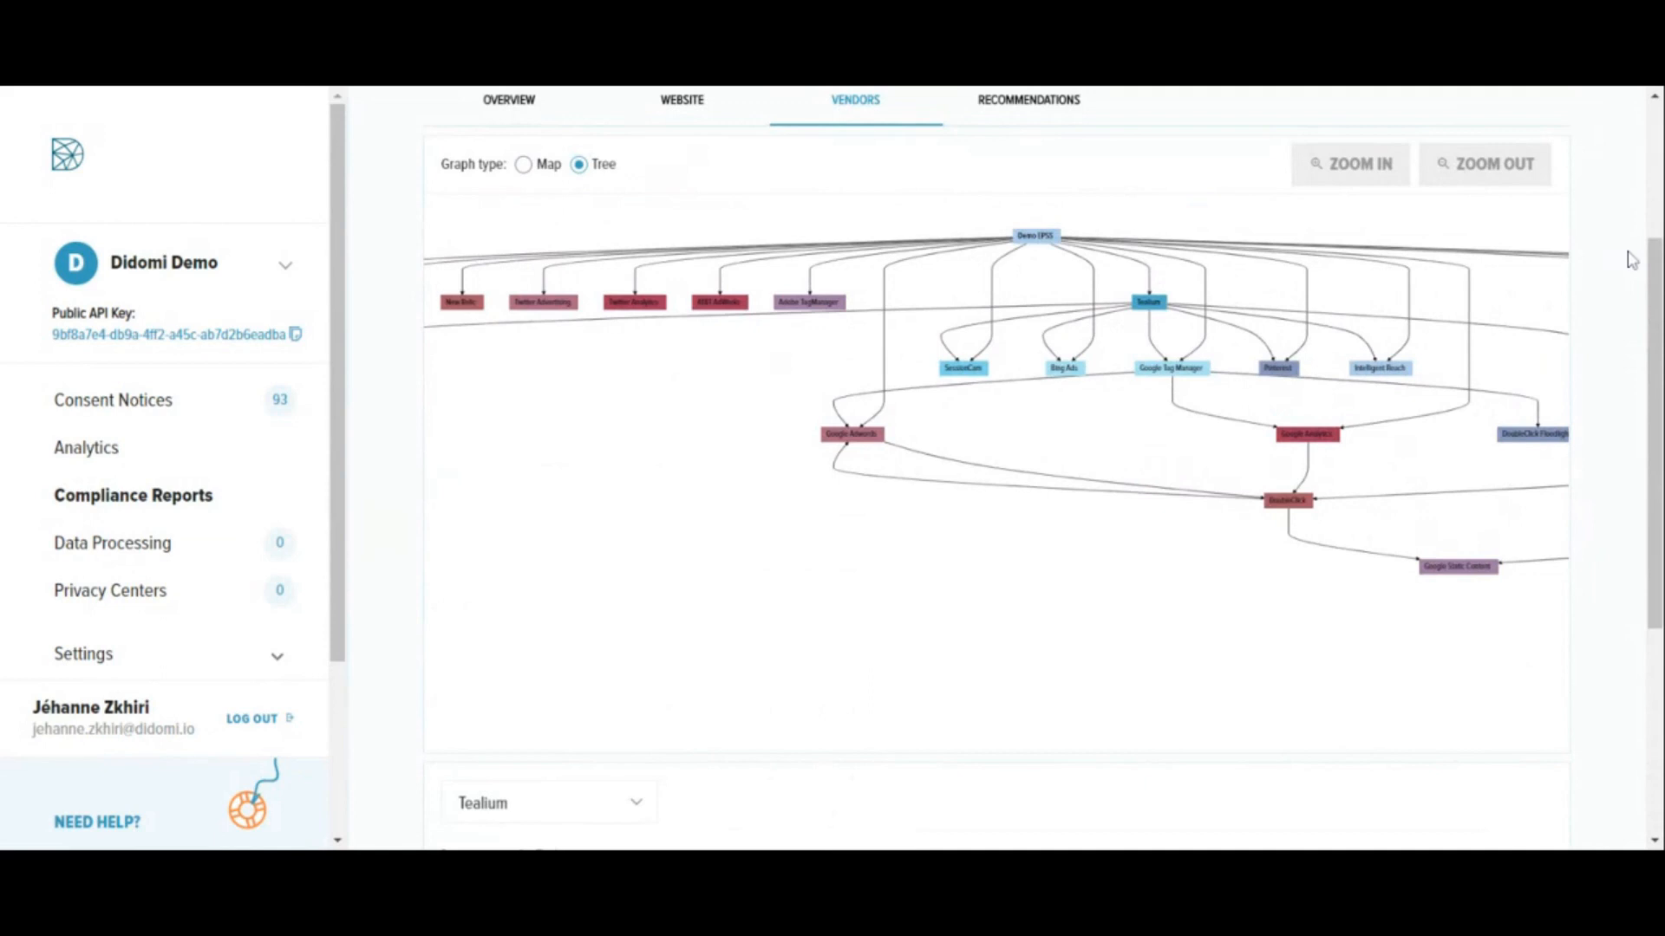
{"action": "scroll", "coordinate": [1630, 260], "scroll_direction": "up", "scroll_amount": 1}
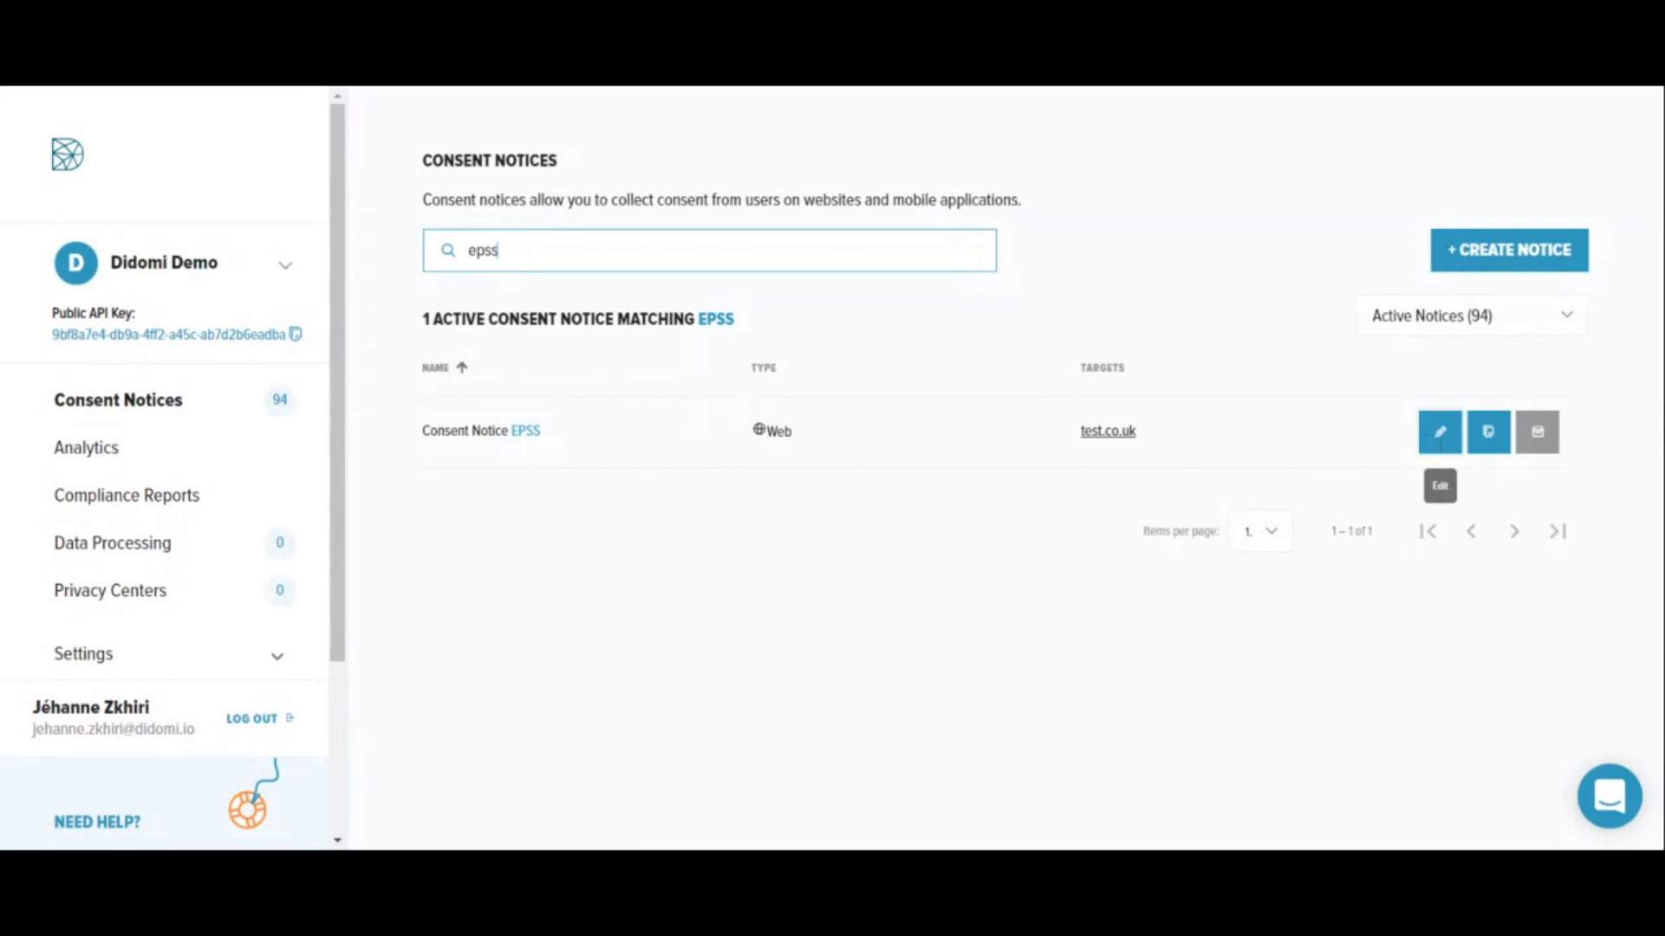
- Open Consent Notice EPSS for editing, review its notice type and target domains, and save to continue to Look & Feel
{"action": "left_click", "coordinate": [1439, 431]}
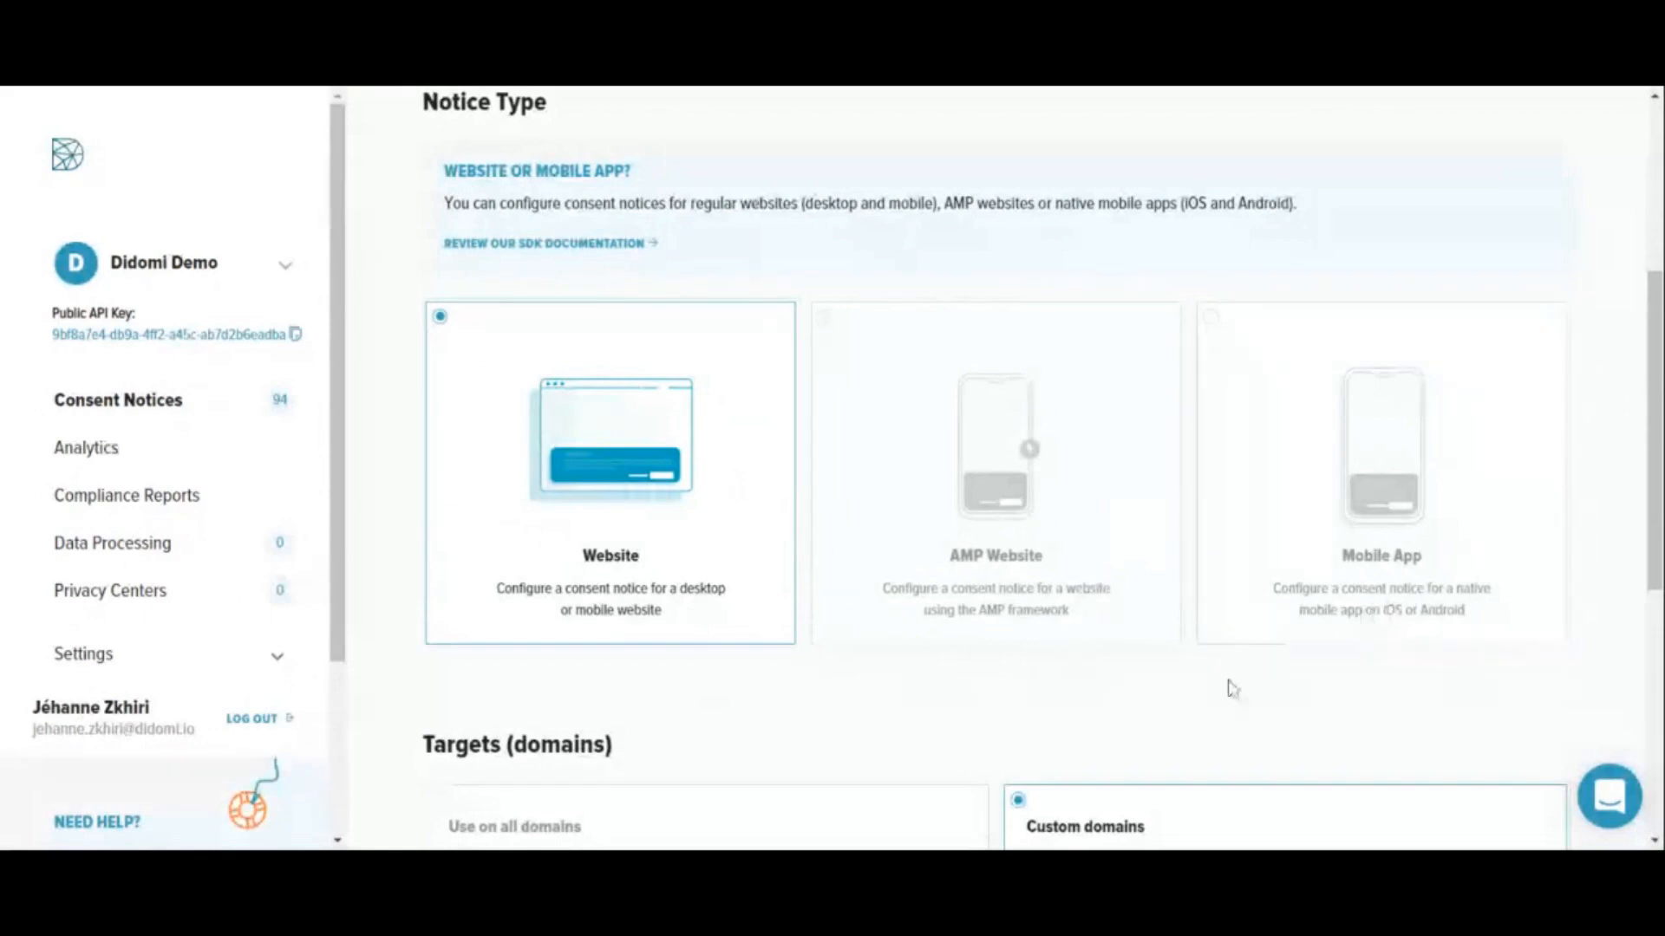
{"action": "scroll", "coordinate": [1232, 689], "scroll_direction": "down", "scroll_amount": 3}
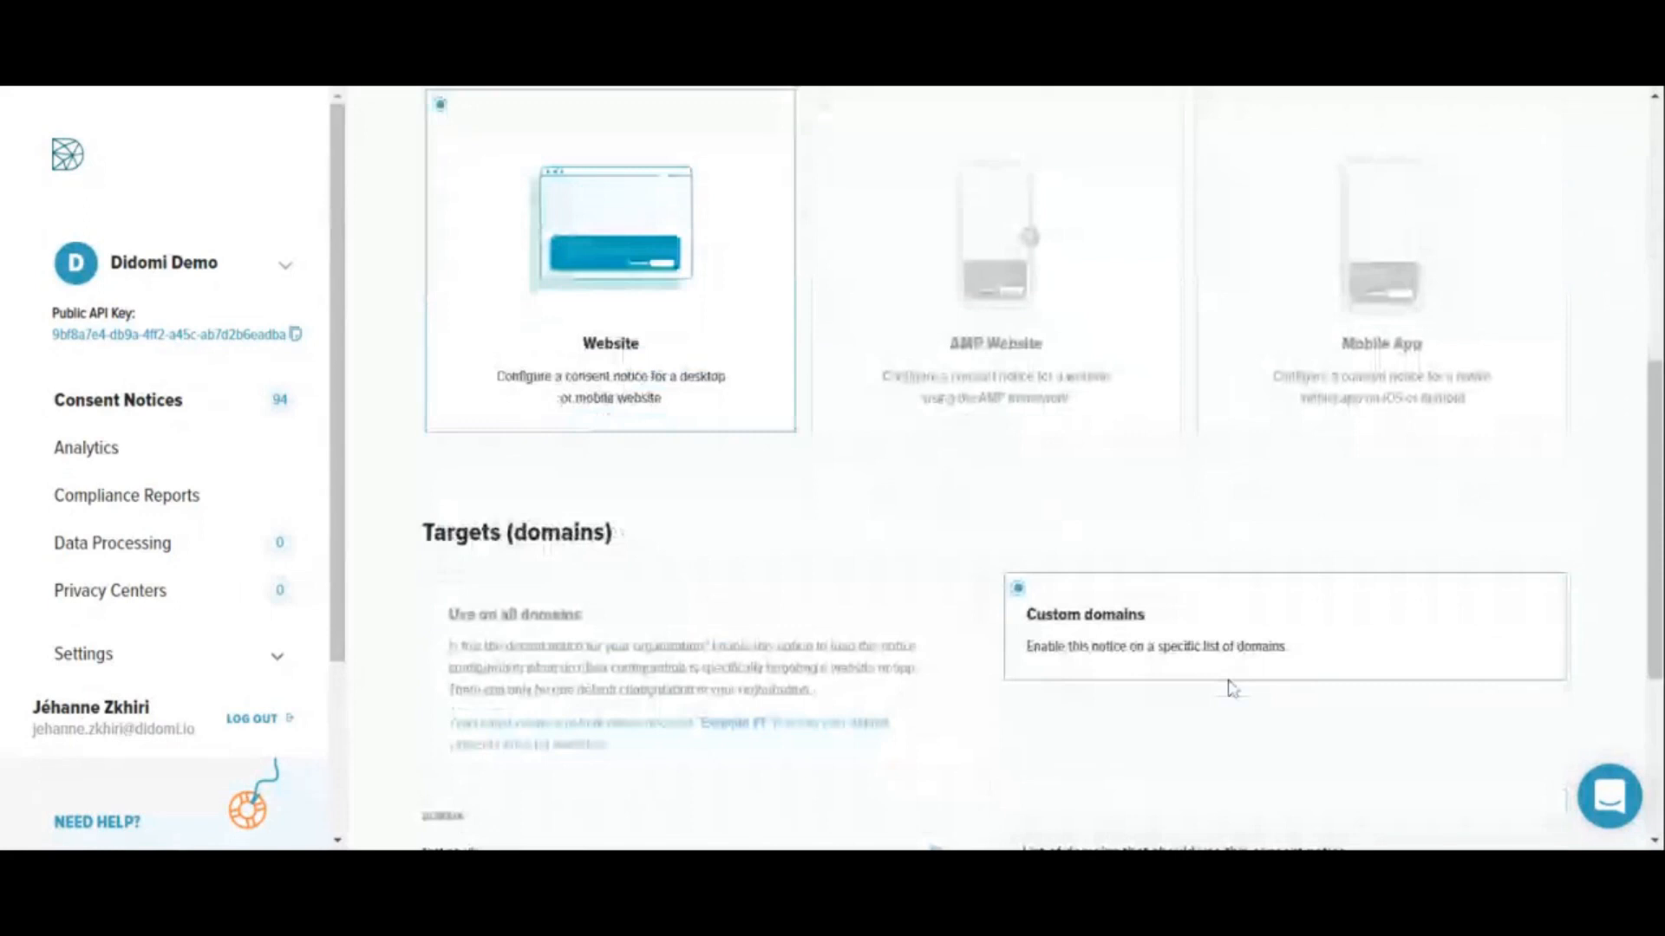
{"action": "scroll", "coordinate": [1232, 688], "scroll_direction": "down", "scroll_amount": 3}
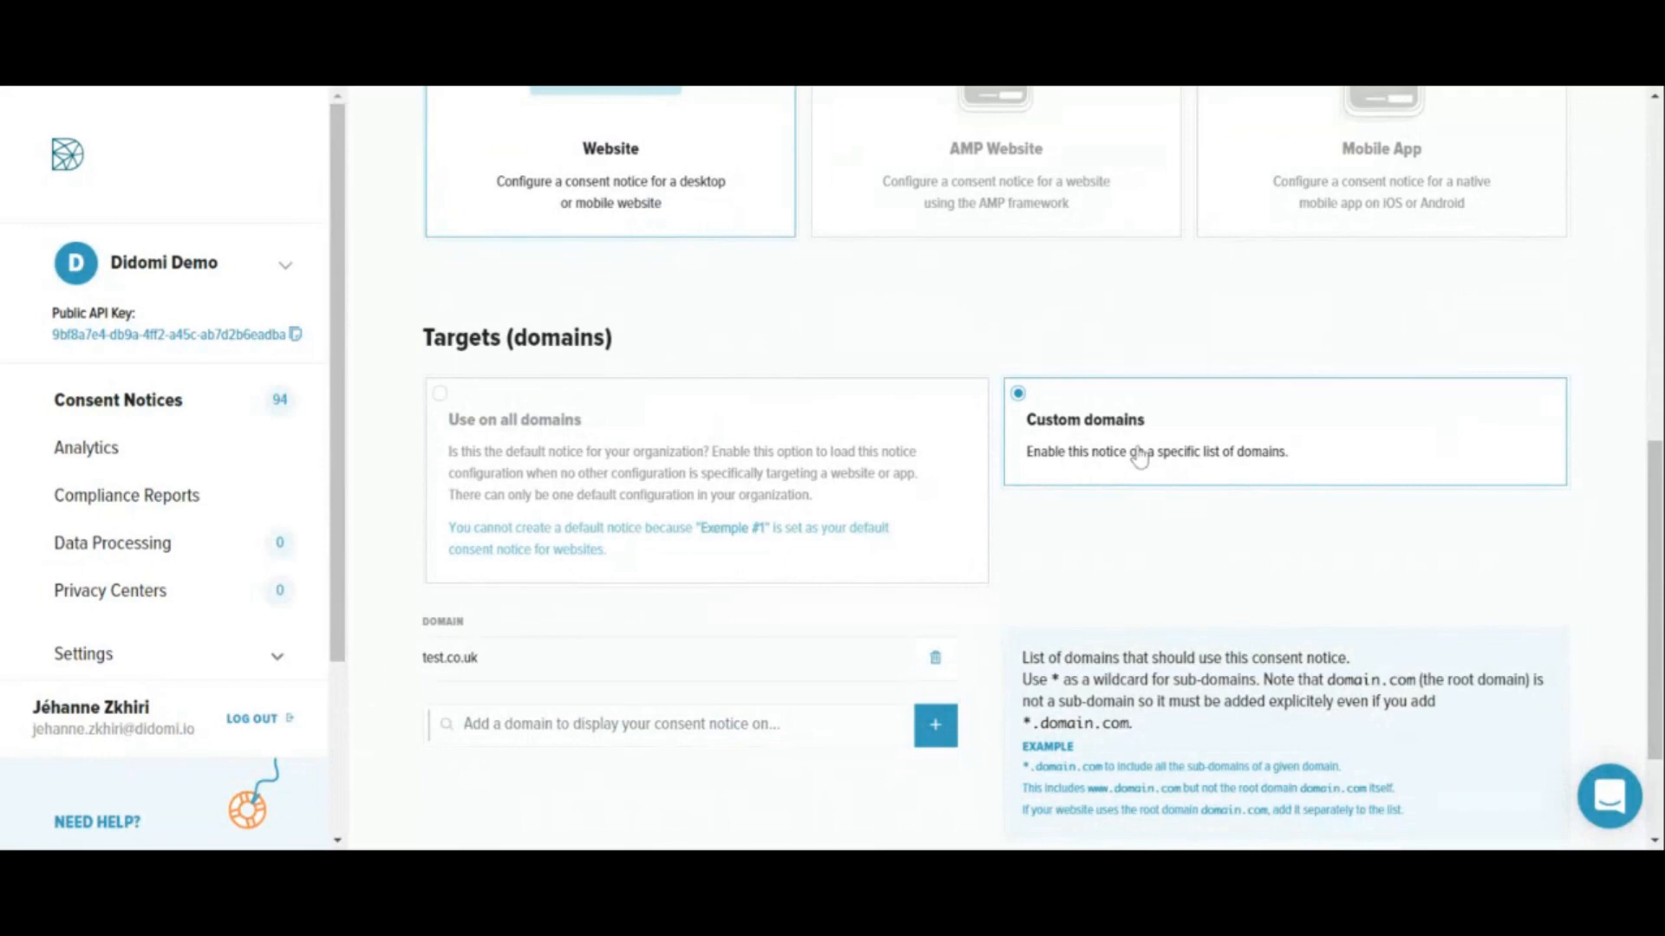
{"action": "scroll", "coordinate": [694, 676], "scroll_direction": "down", "scroll_amount": 1}
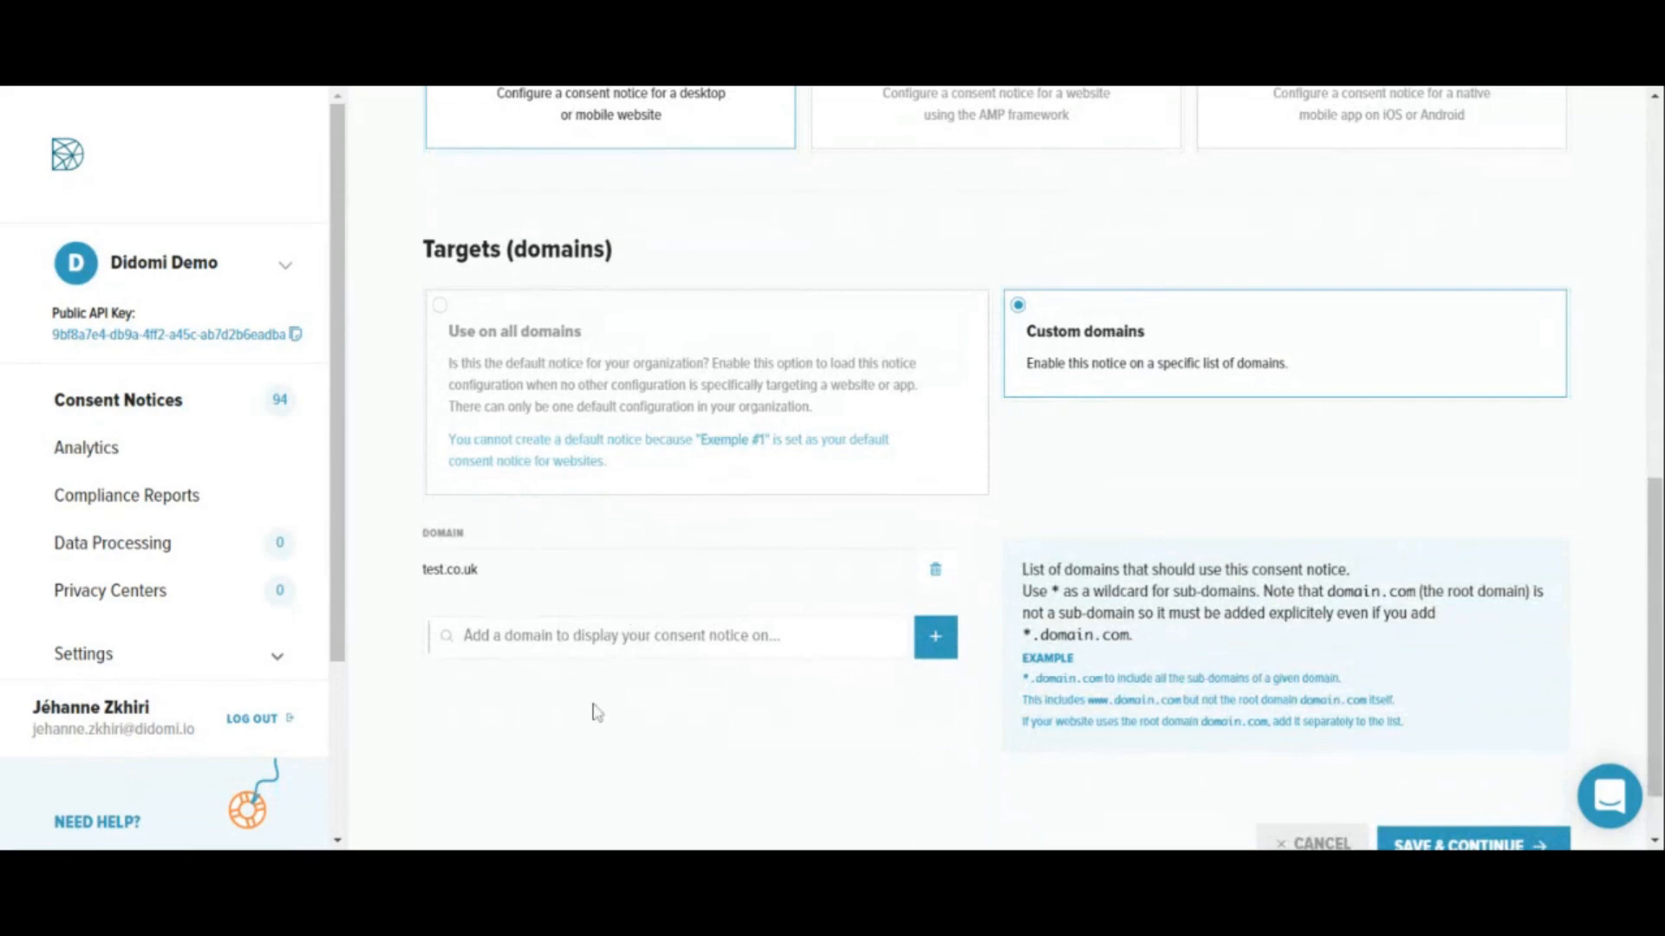
{"action": "scroll", "coordinate": [790, 786], "scroll_direction": "down", "scroll_amount": 1}
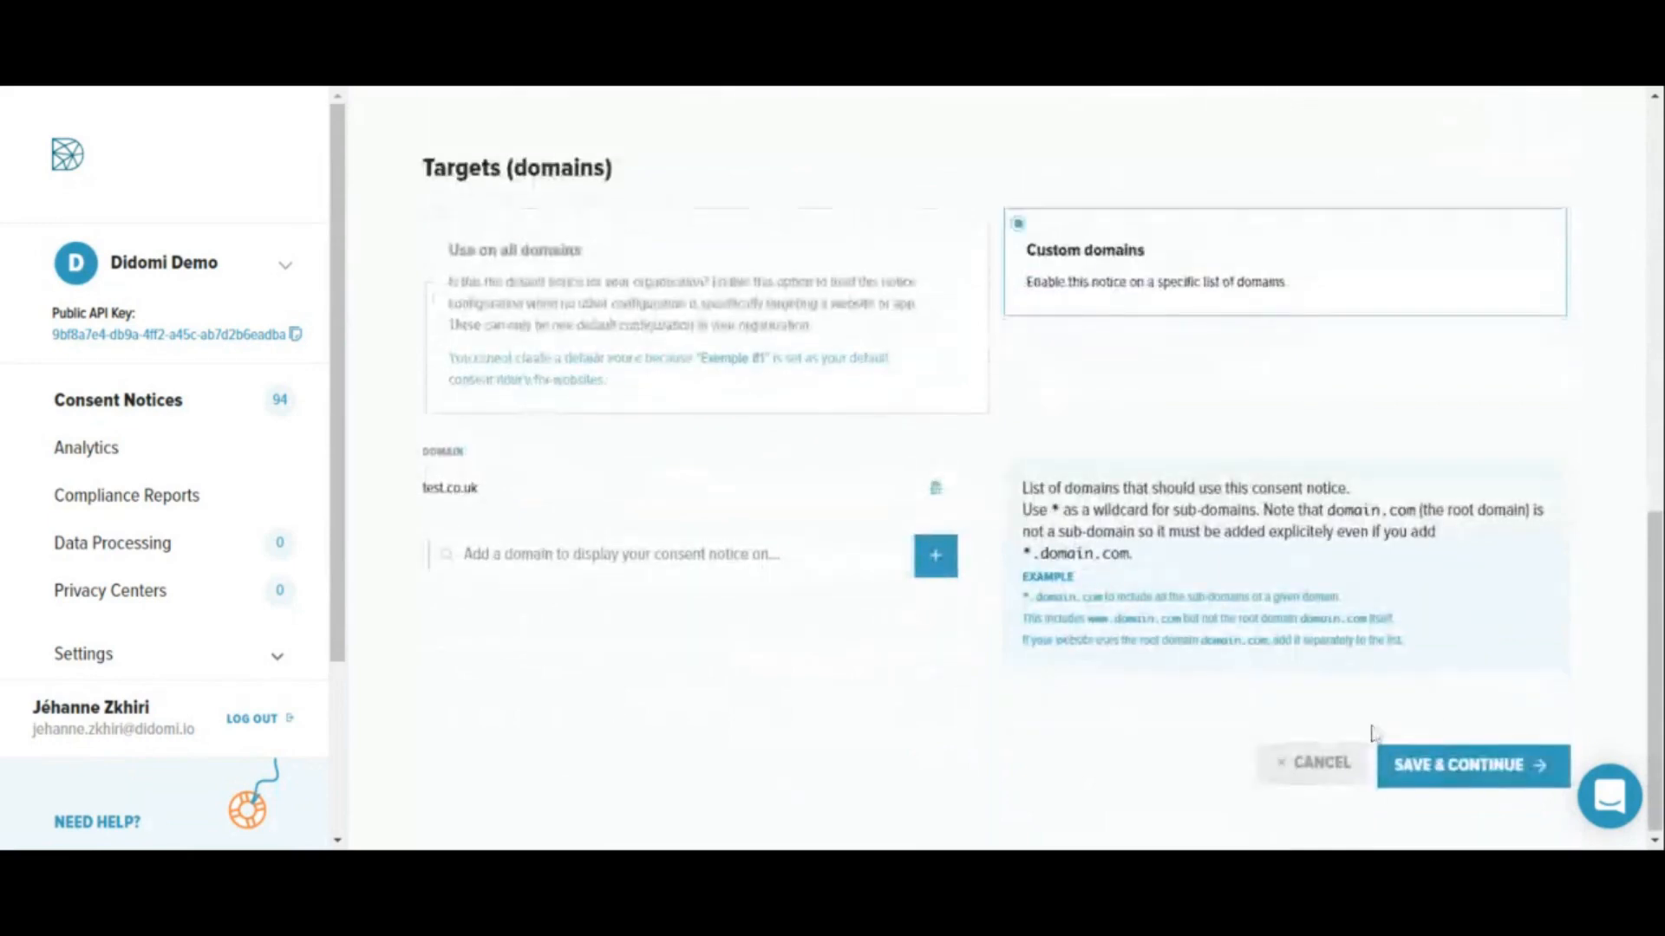
{"action": "left_click", "coordinate": [1429, 765]}
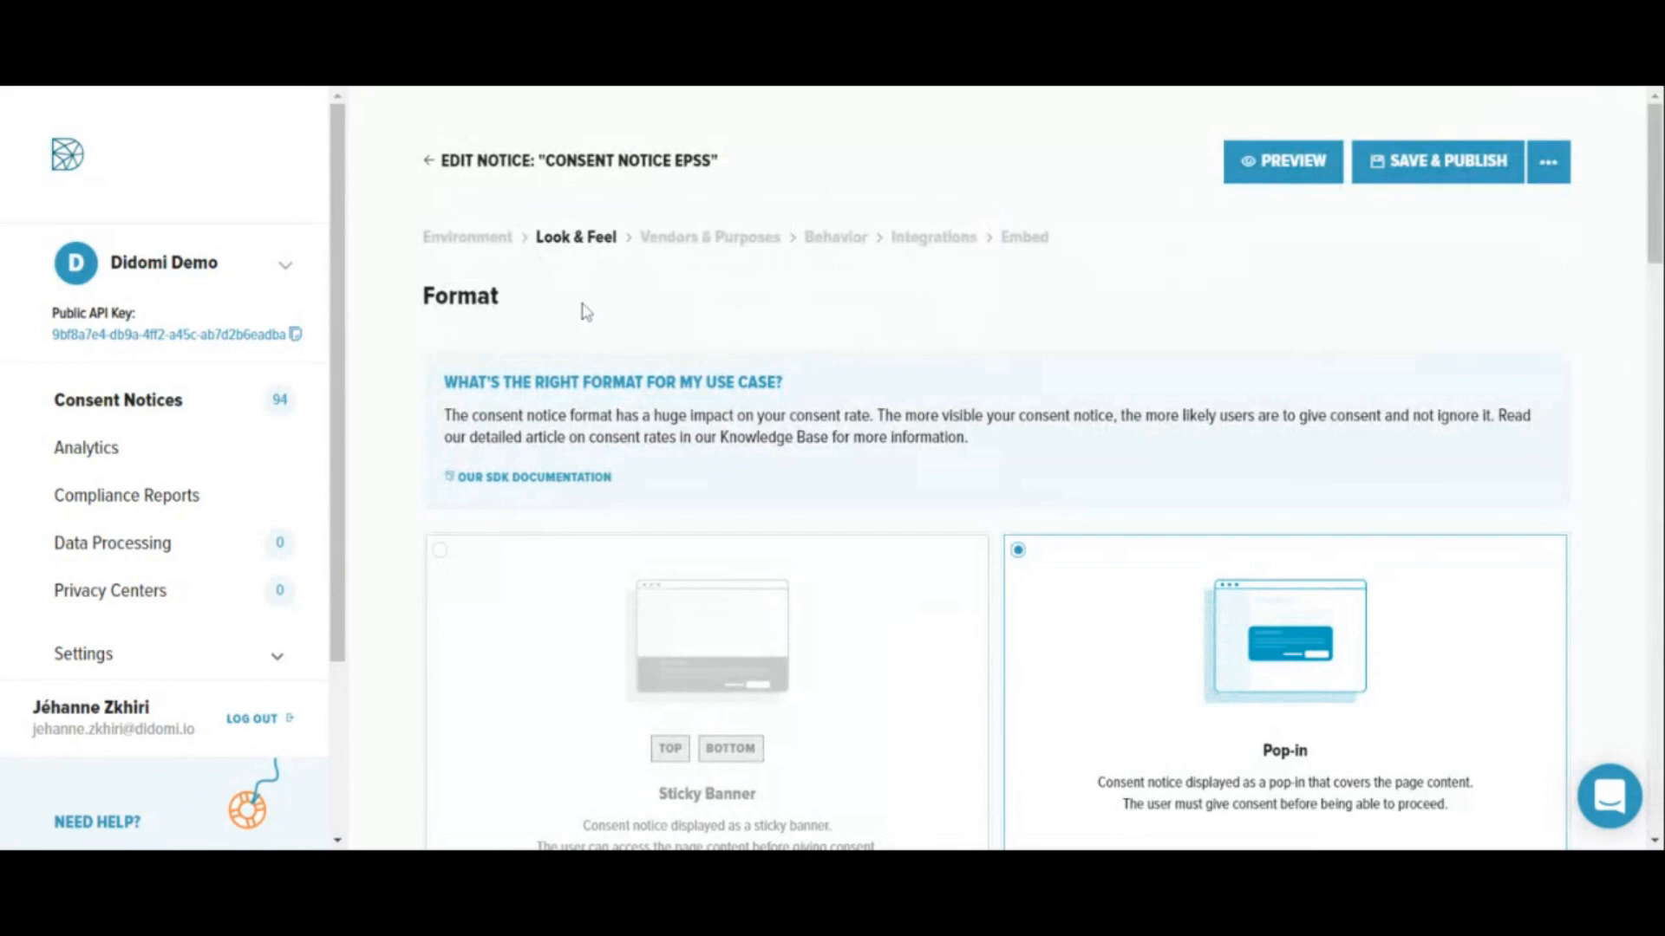
- Try the Sticky Banner format in the top position and reselect the Pop-in format for the notice
{"action": "scroll", "coordinate": [739, 385], "scroll_direction": "down", "scroll_amount": 1}
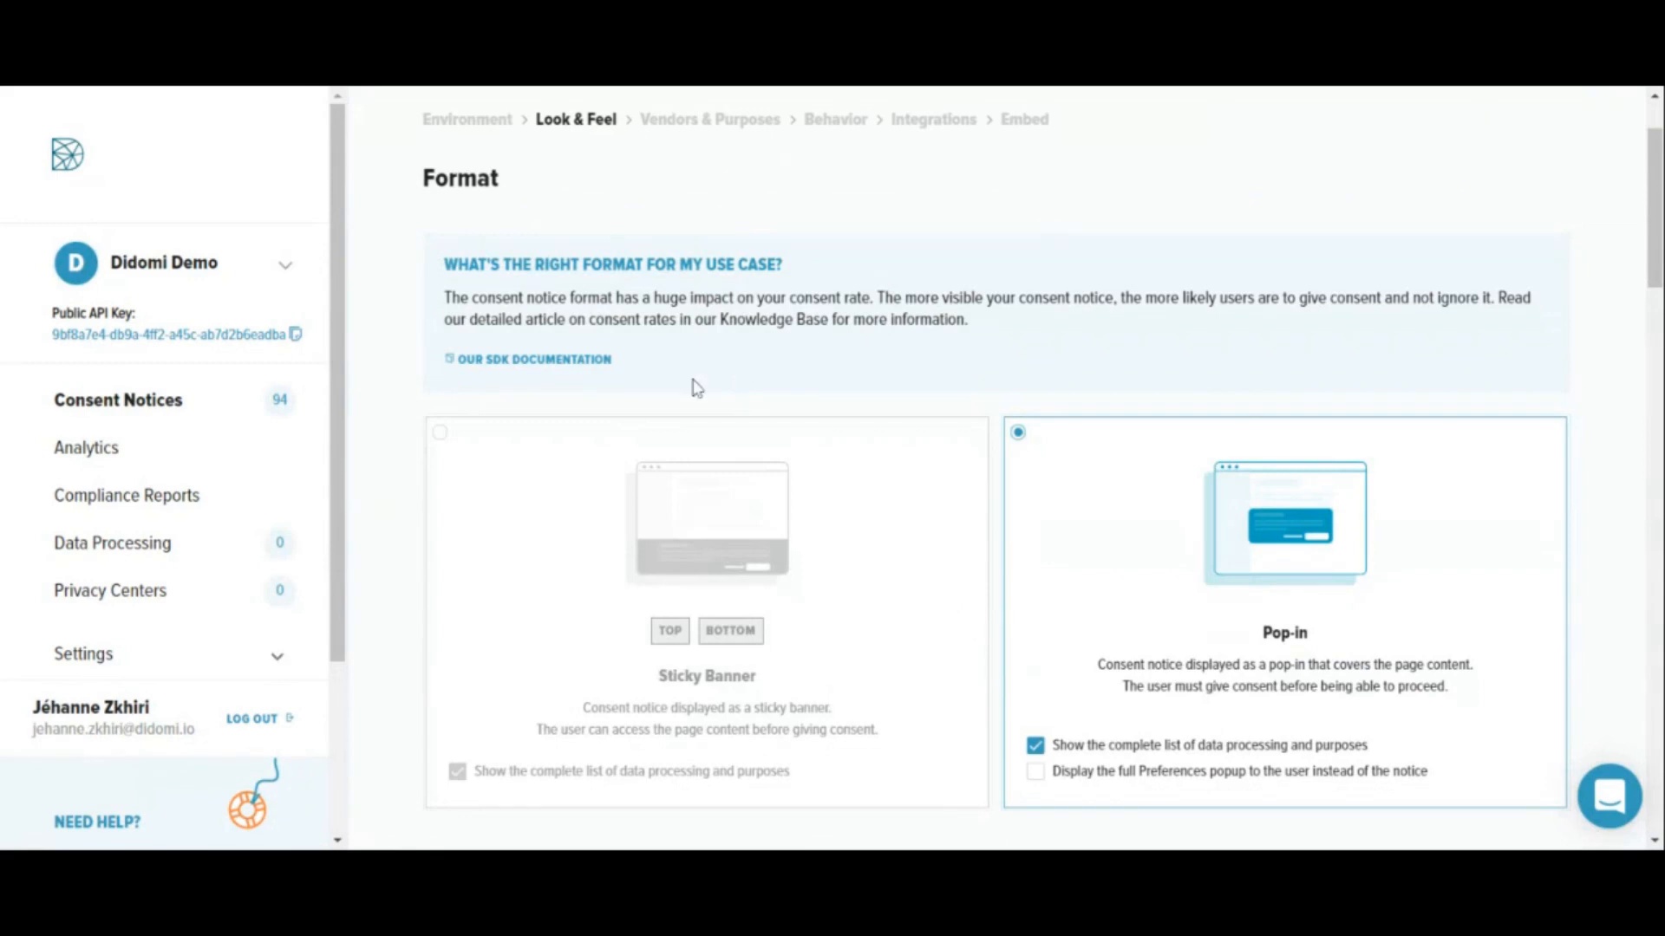
{"action": "left_click", "coordinate": [688, 645]}
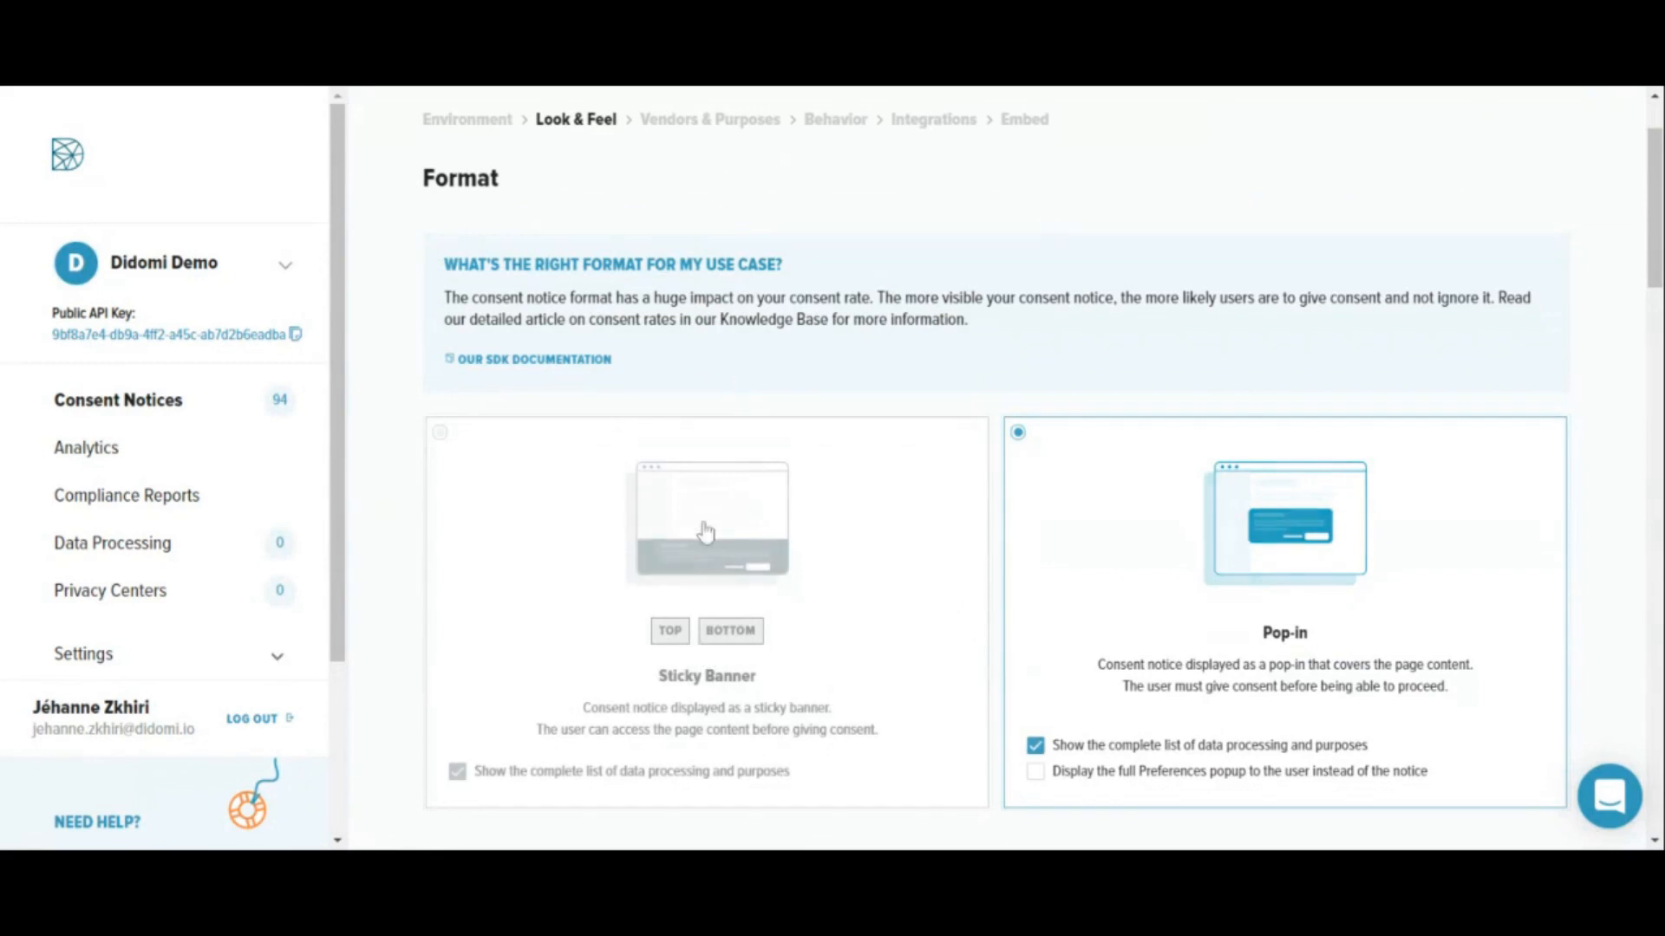
{"action": "left_click", "coordinate": [686, 640]}
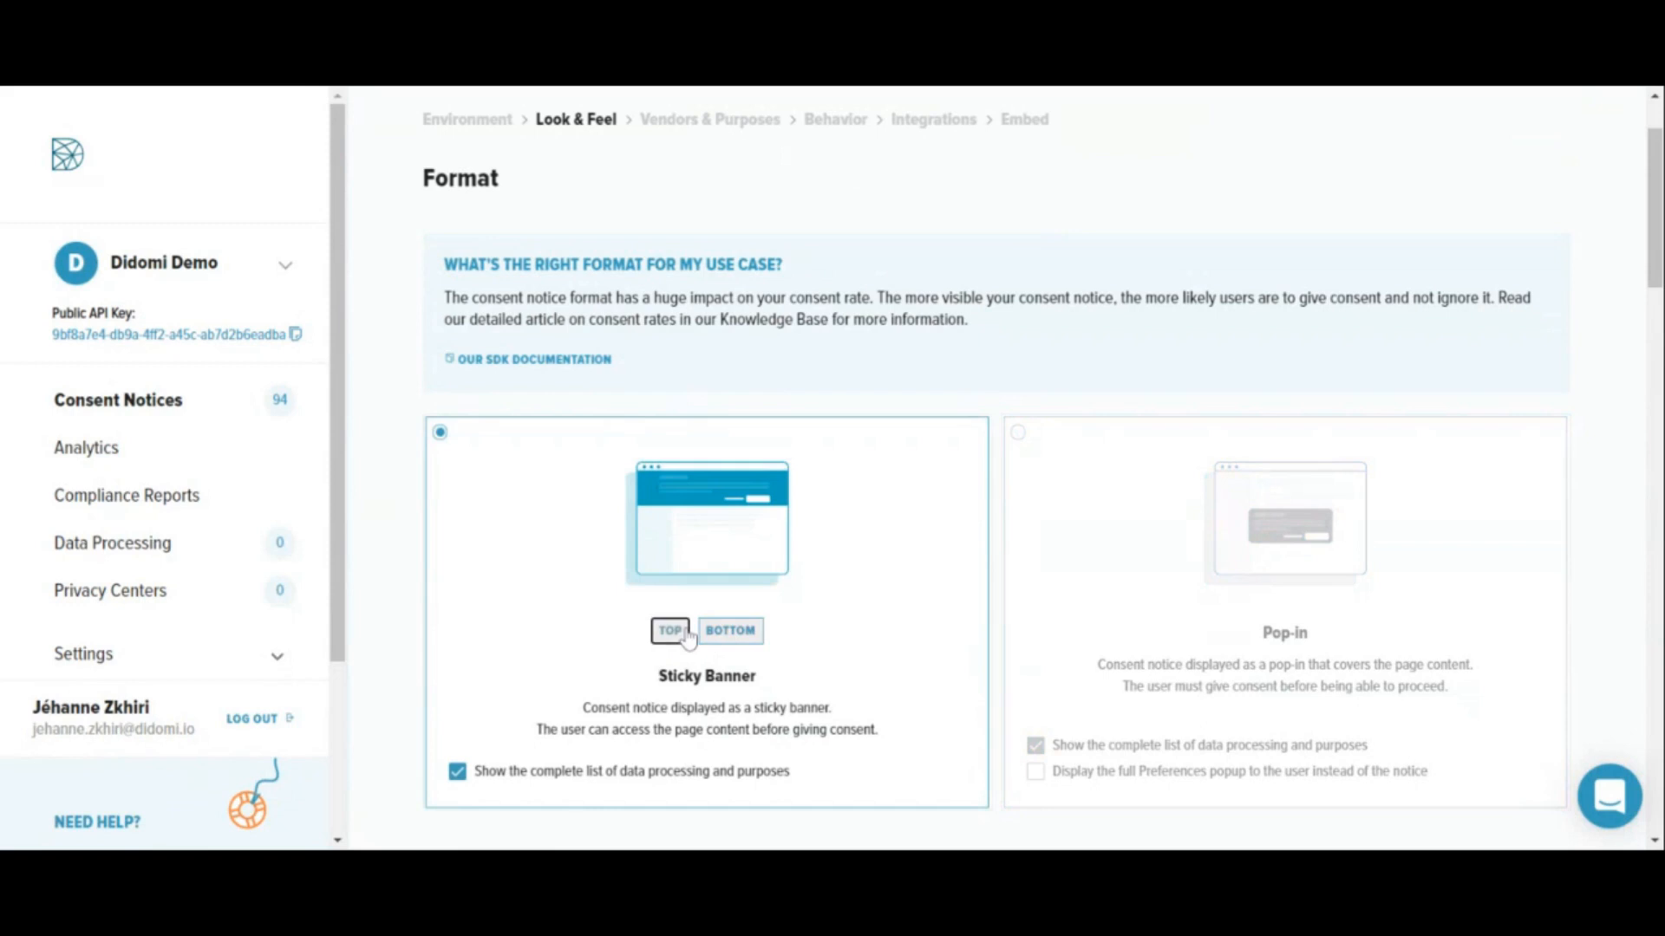
{"action": "left_click", "coordinate": [1216, 596]}
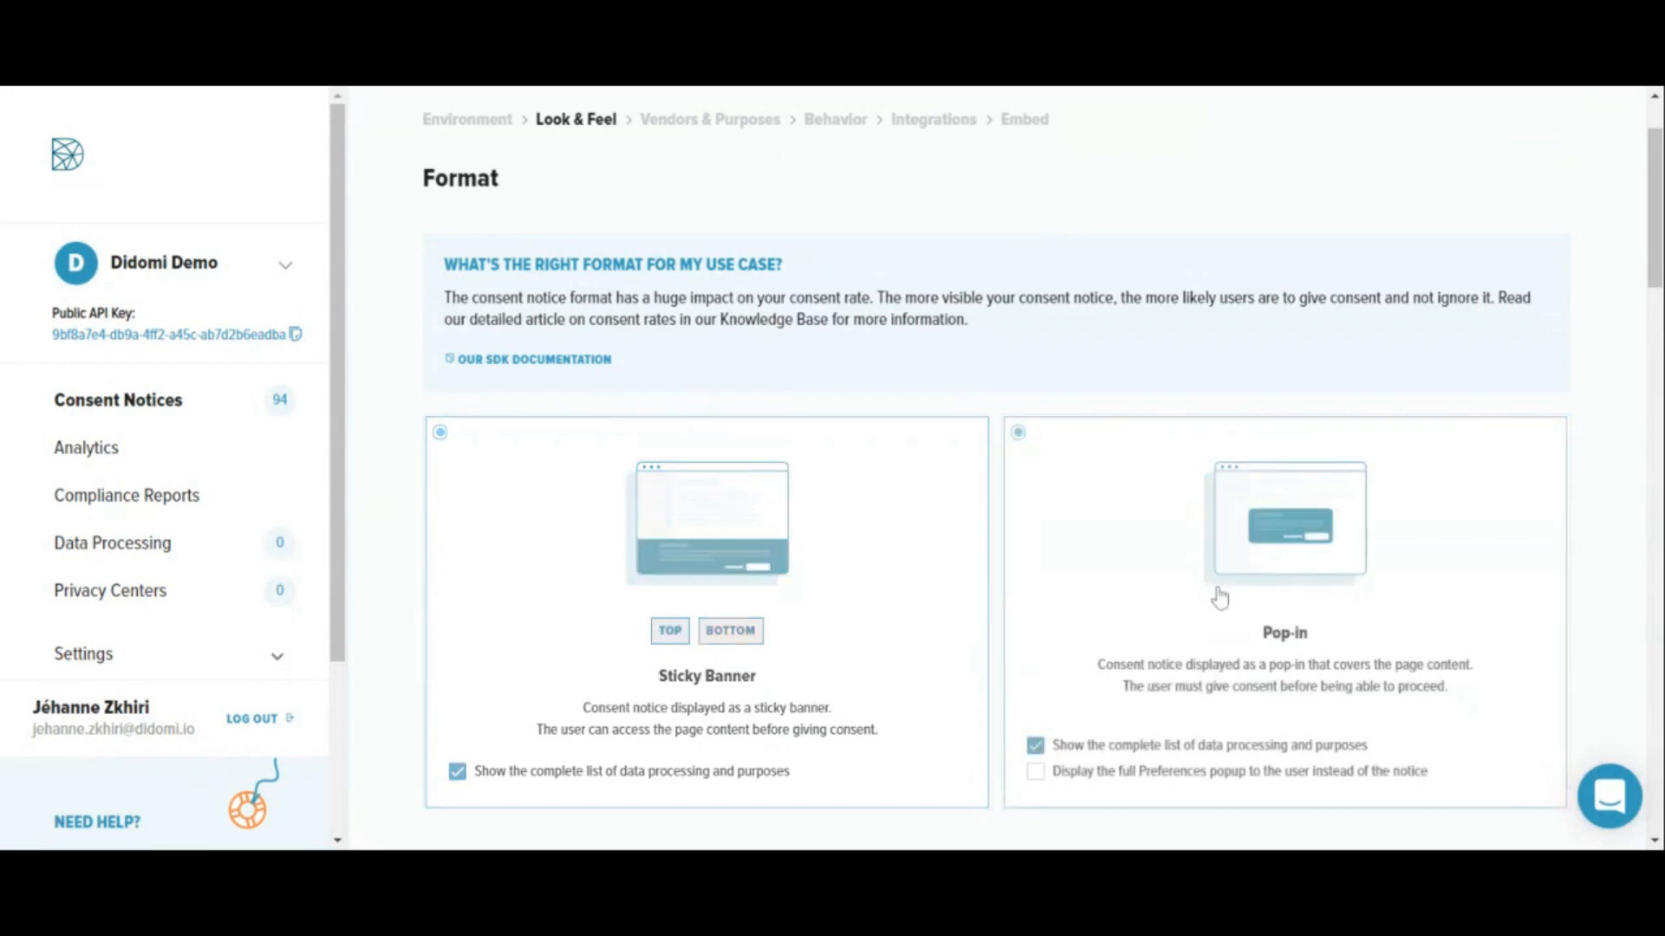
- Add Spanish and Swedish to the enabled languages of the consent notice
{"action": "scroll", "coordinate": [1219, 596], "scroll_direction": "down", "scroll_amount": 1}
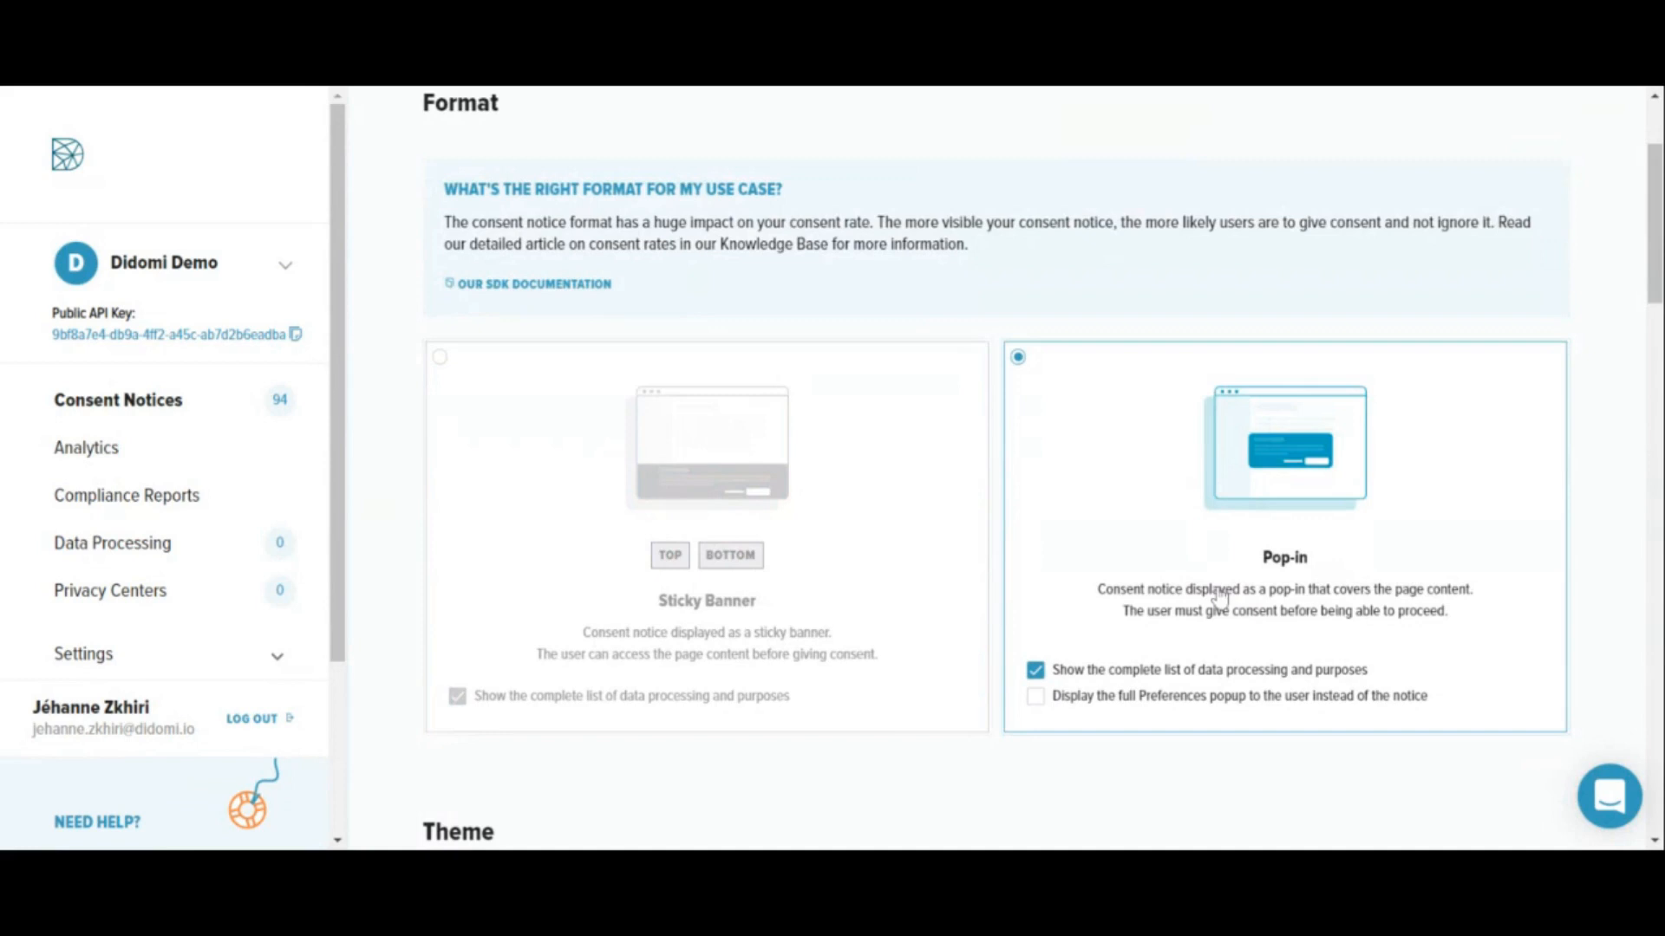
{"action": "scroll", "coordinate": [1220, 598], "scroll_direction": "down", "scroll_amount": 1}
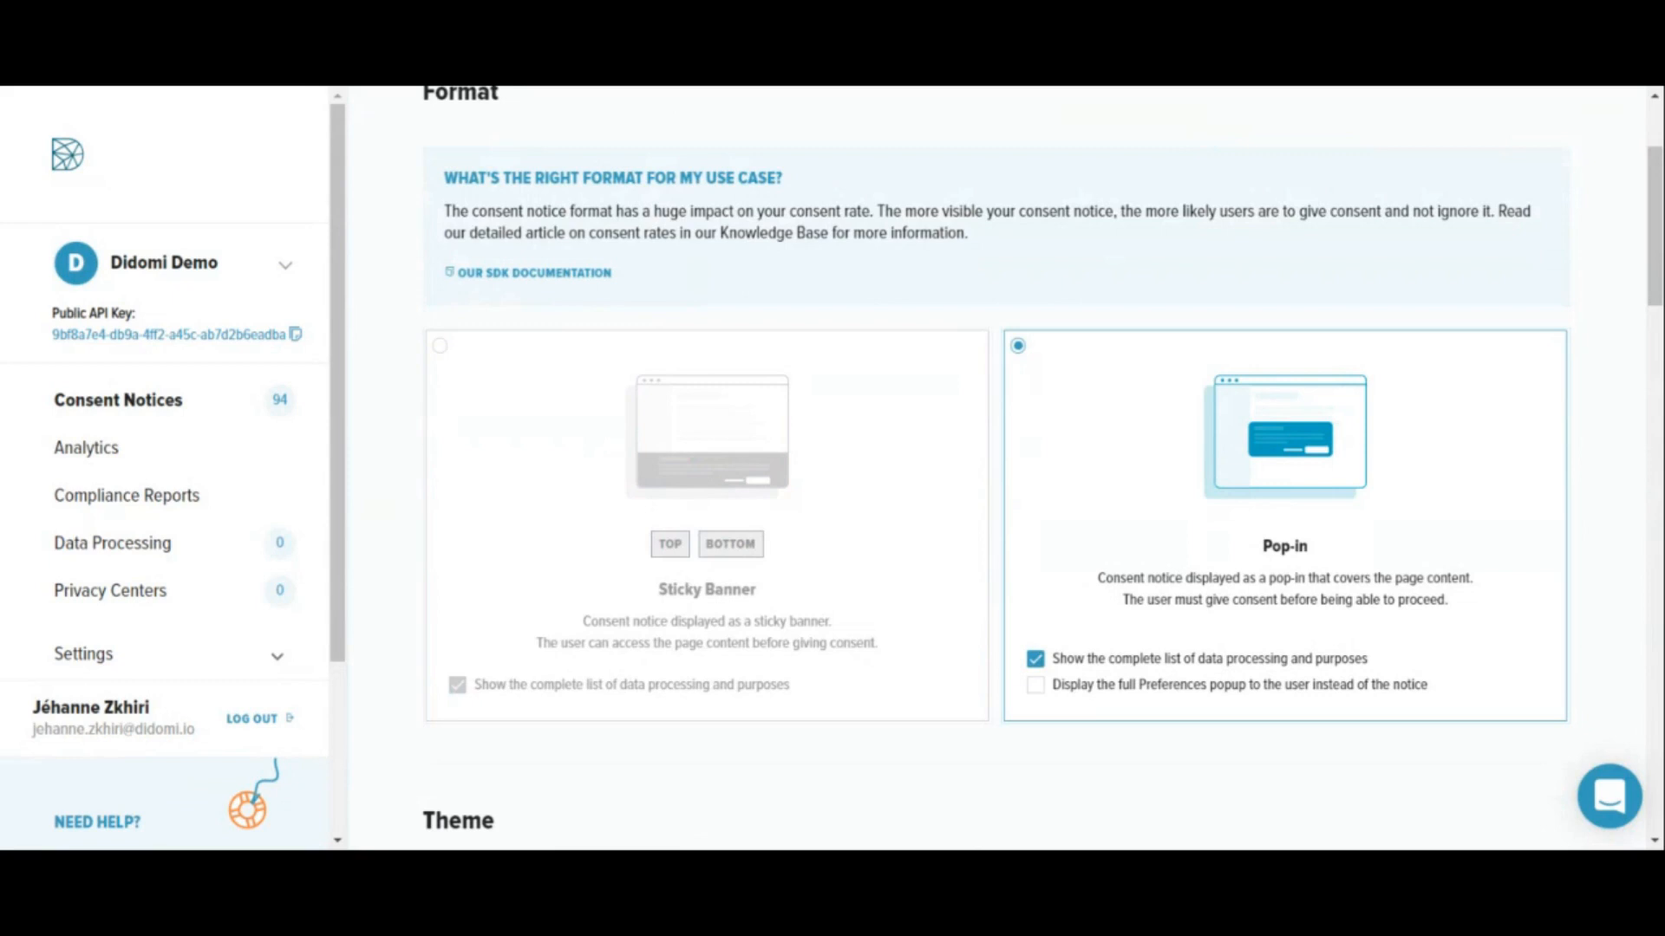
{"action": "scroll", "coordinate": [997, 469], "scroll_direction": "down", "scroll_amount": 5}
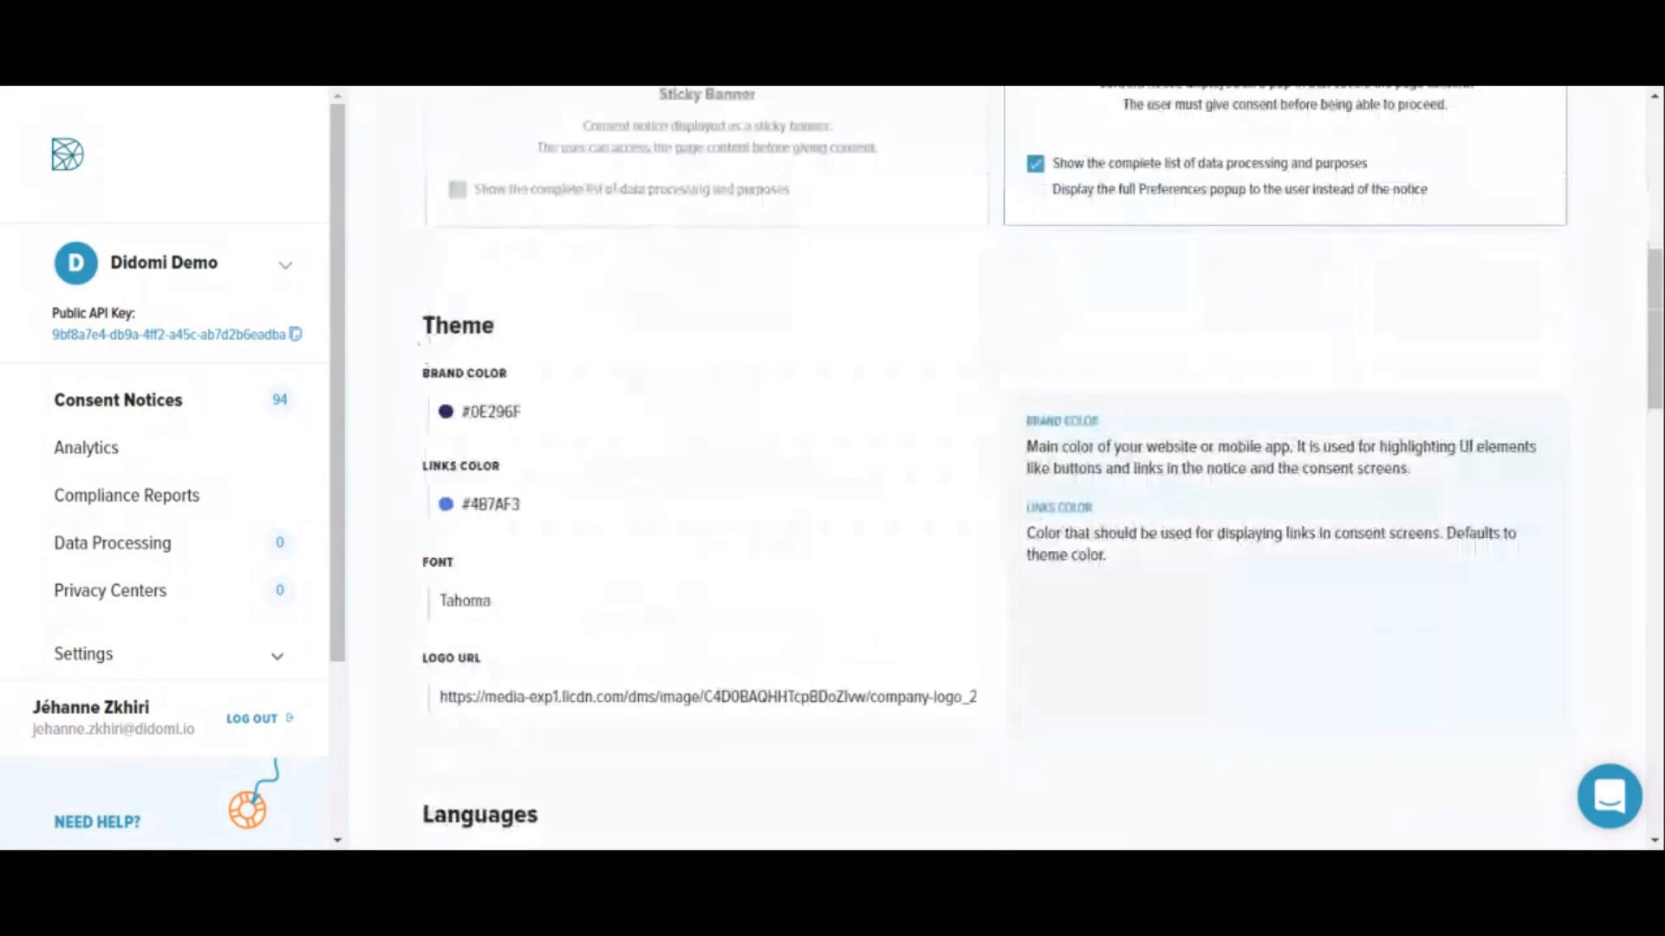
{"action": "scroll", "coordinate": [669, 630], "scroll_direction": "down", "scroll_amount": 1}
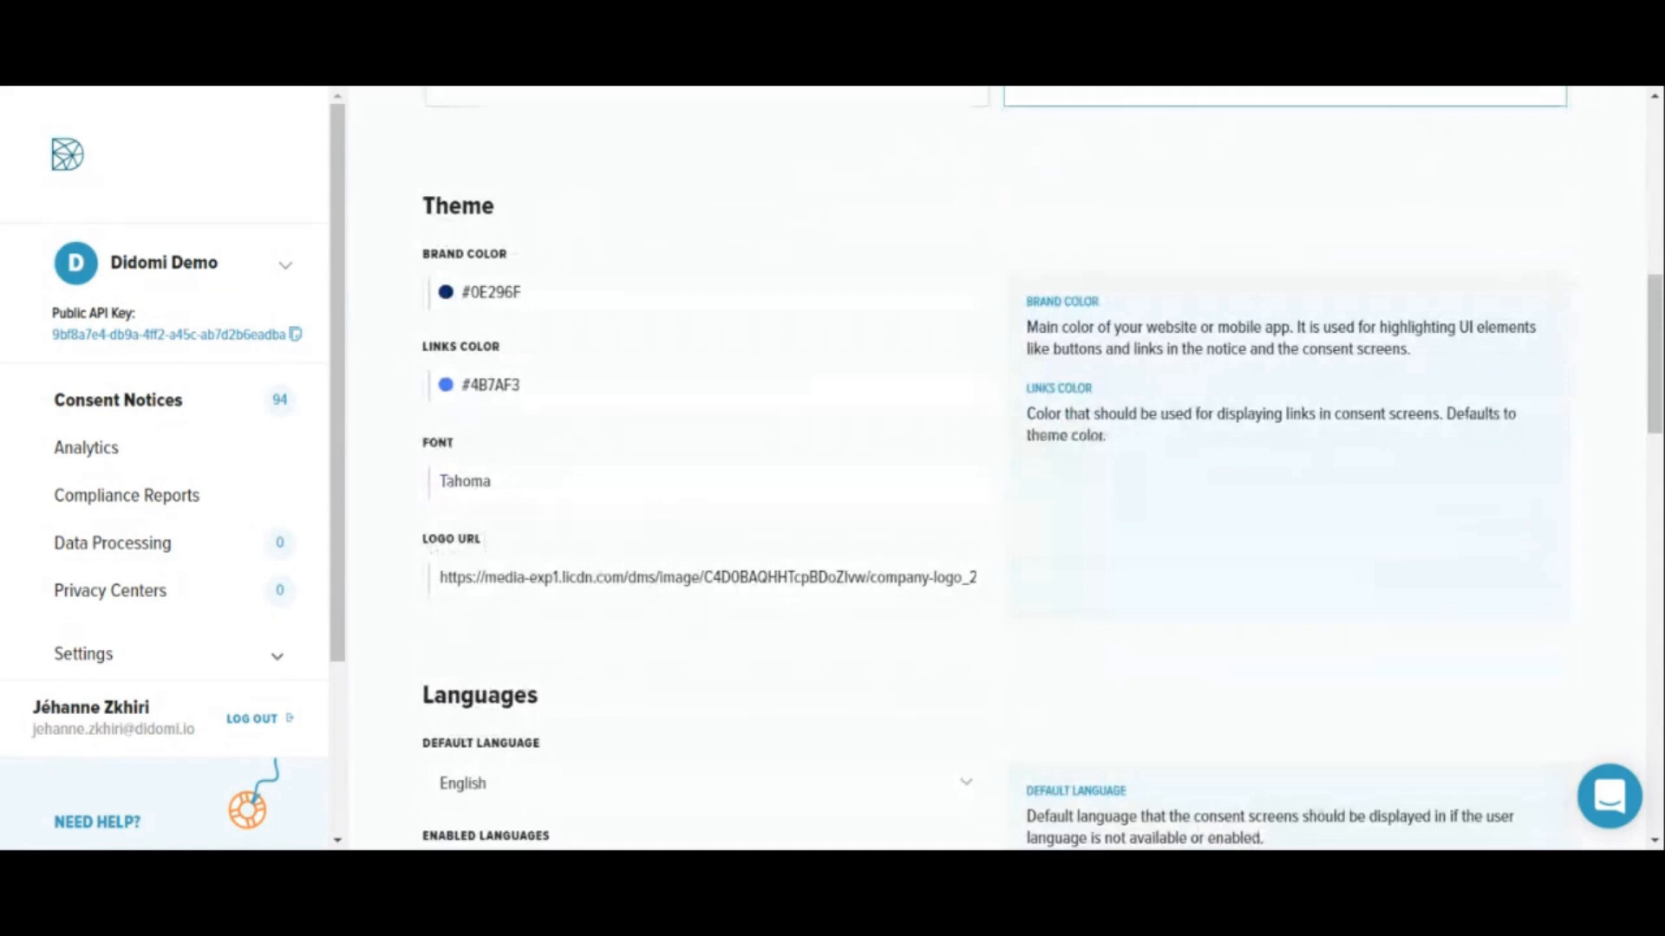
{"action": "scroll", "coordinate": [621, 528], "scroll_direction": "down", "scroll_amount": 3}
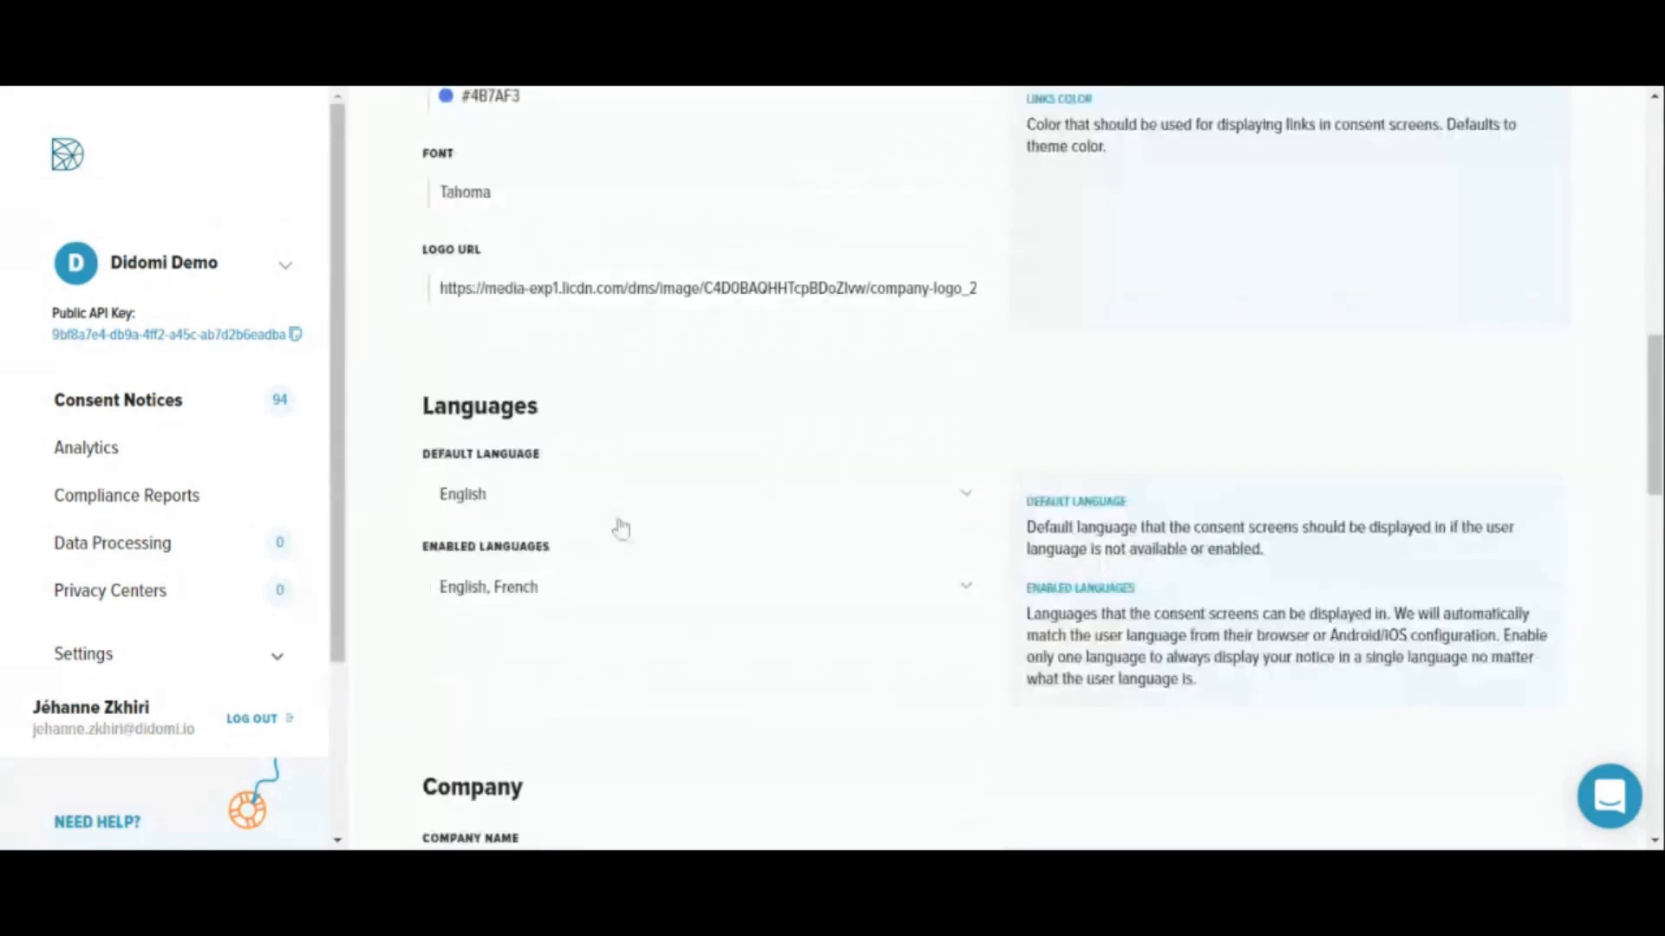
{"action": "left_click", "coordinate": [626, 587]}
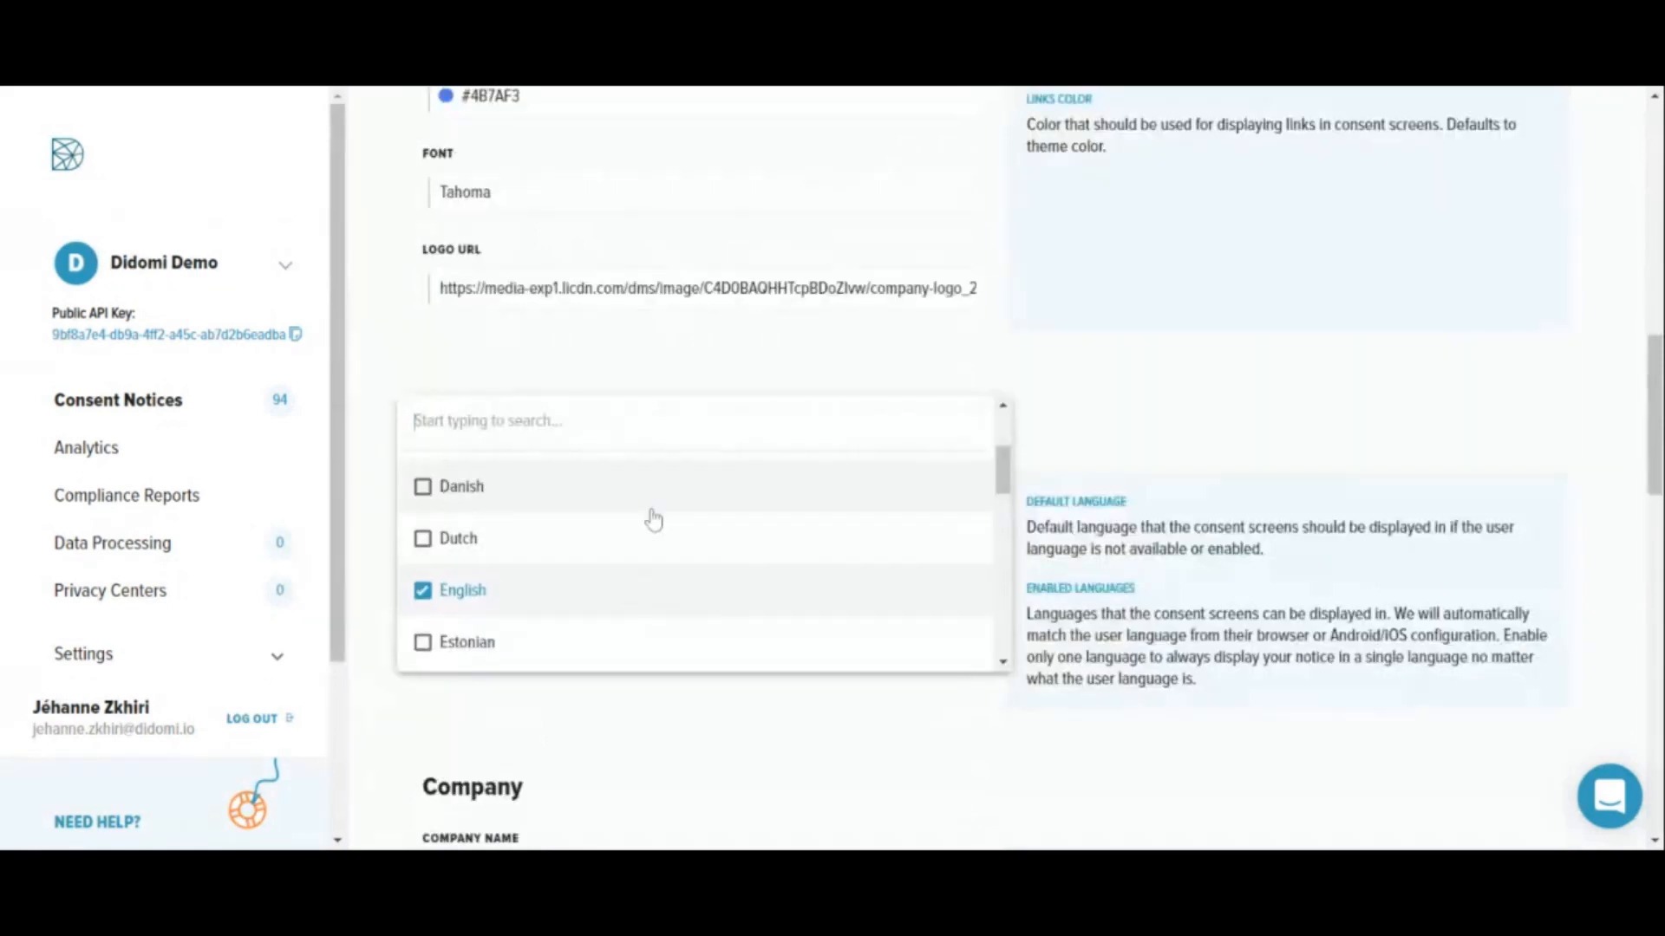
{"action": "scroll", "coordinate": [654, 518], "scroll_direction": "up", "scroll_amount": 2}
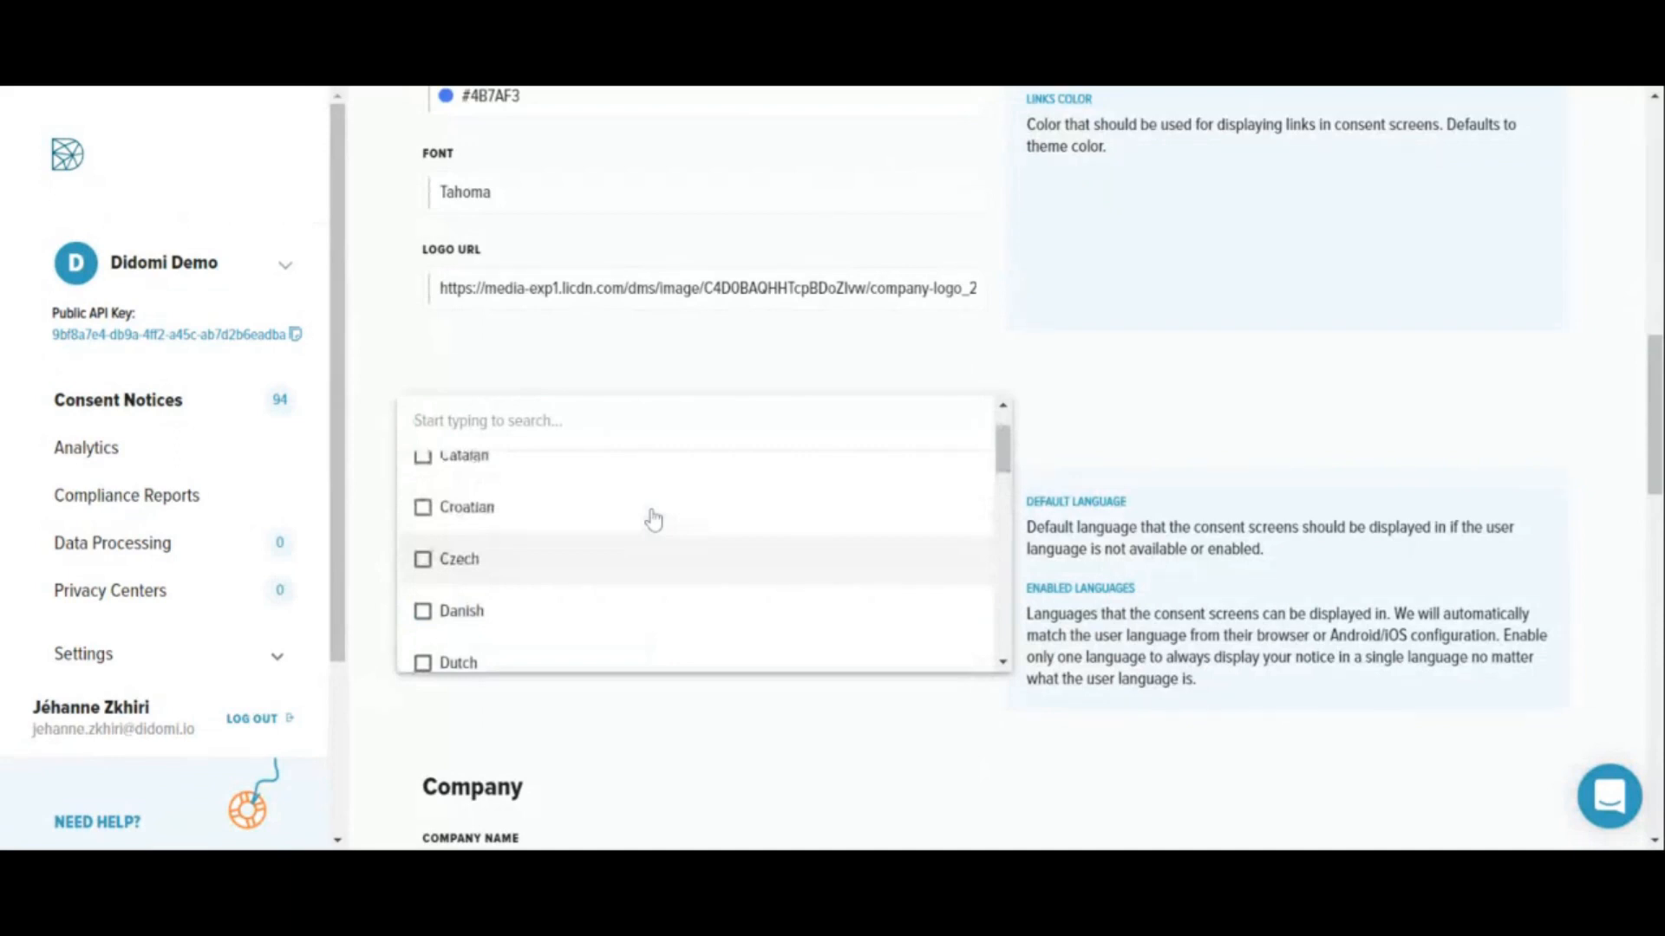
{"action": "scroll", "coordinate": [654, 518], "scroll_direction": "down", "scroll_amount": 10}
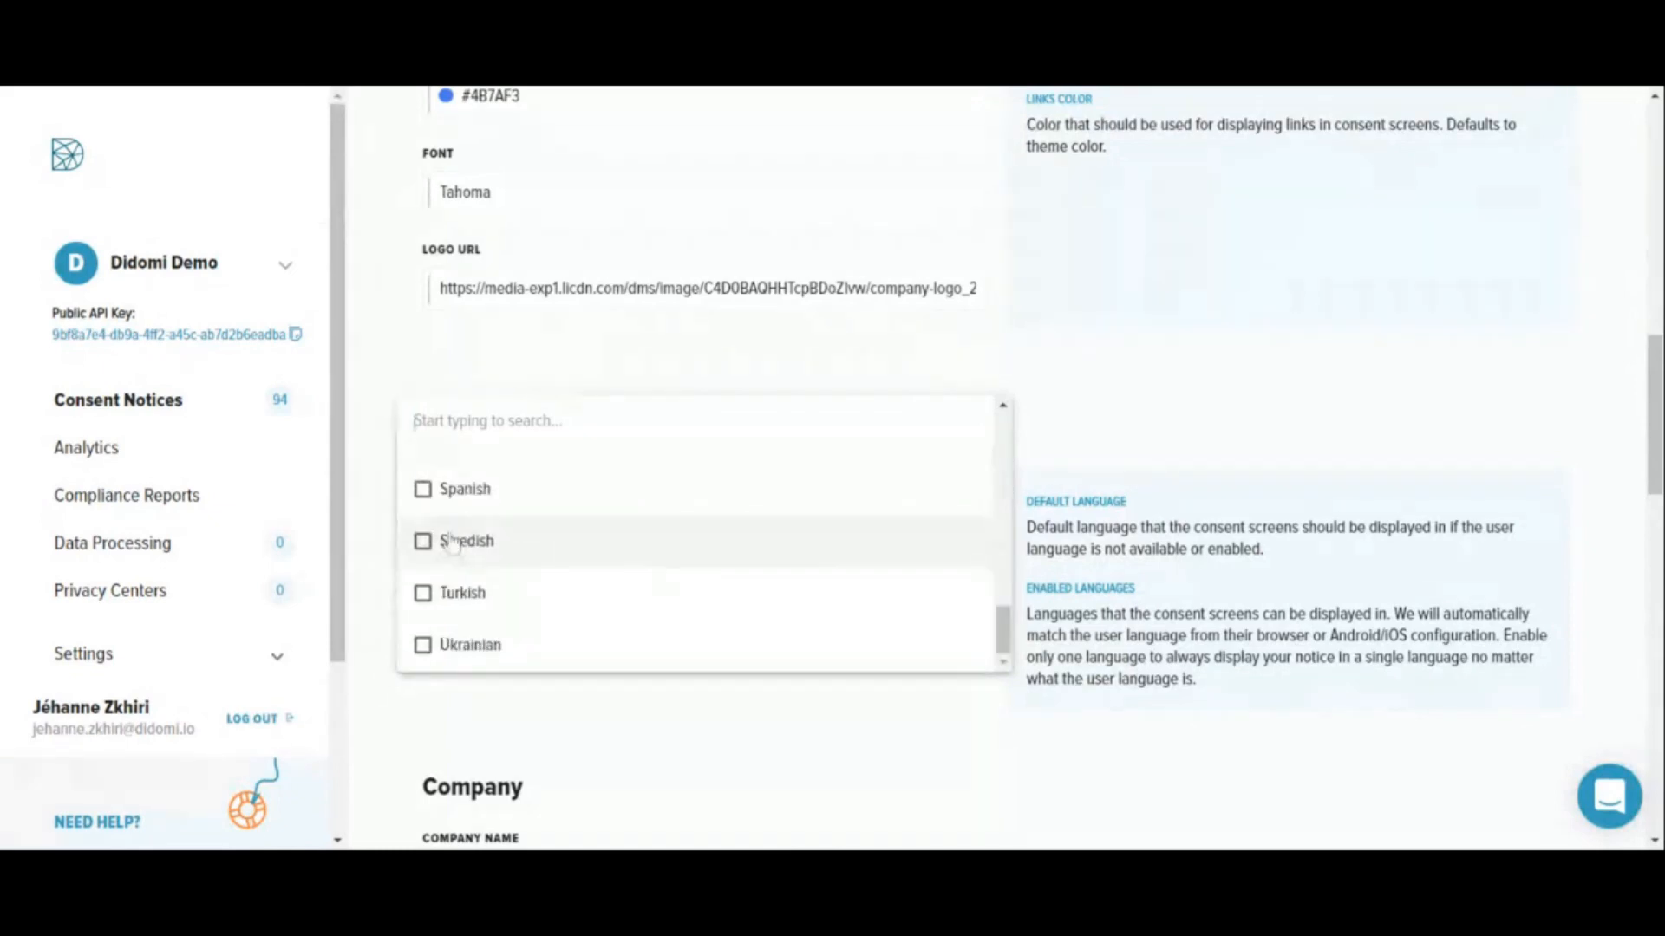
{"action": "left_click", "coordinate": [456, 538]}
{"action": "left_click", "coordinate": [463, 492]}
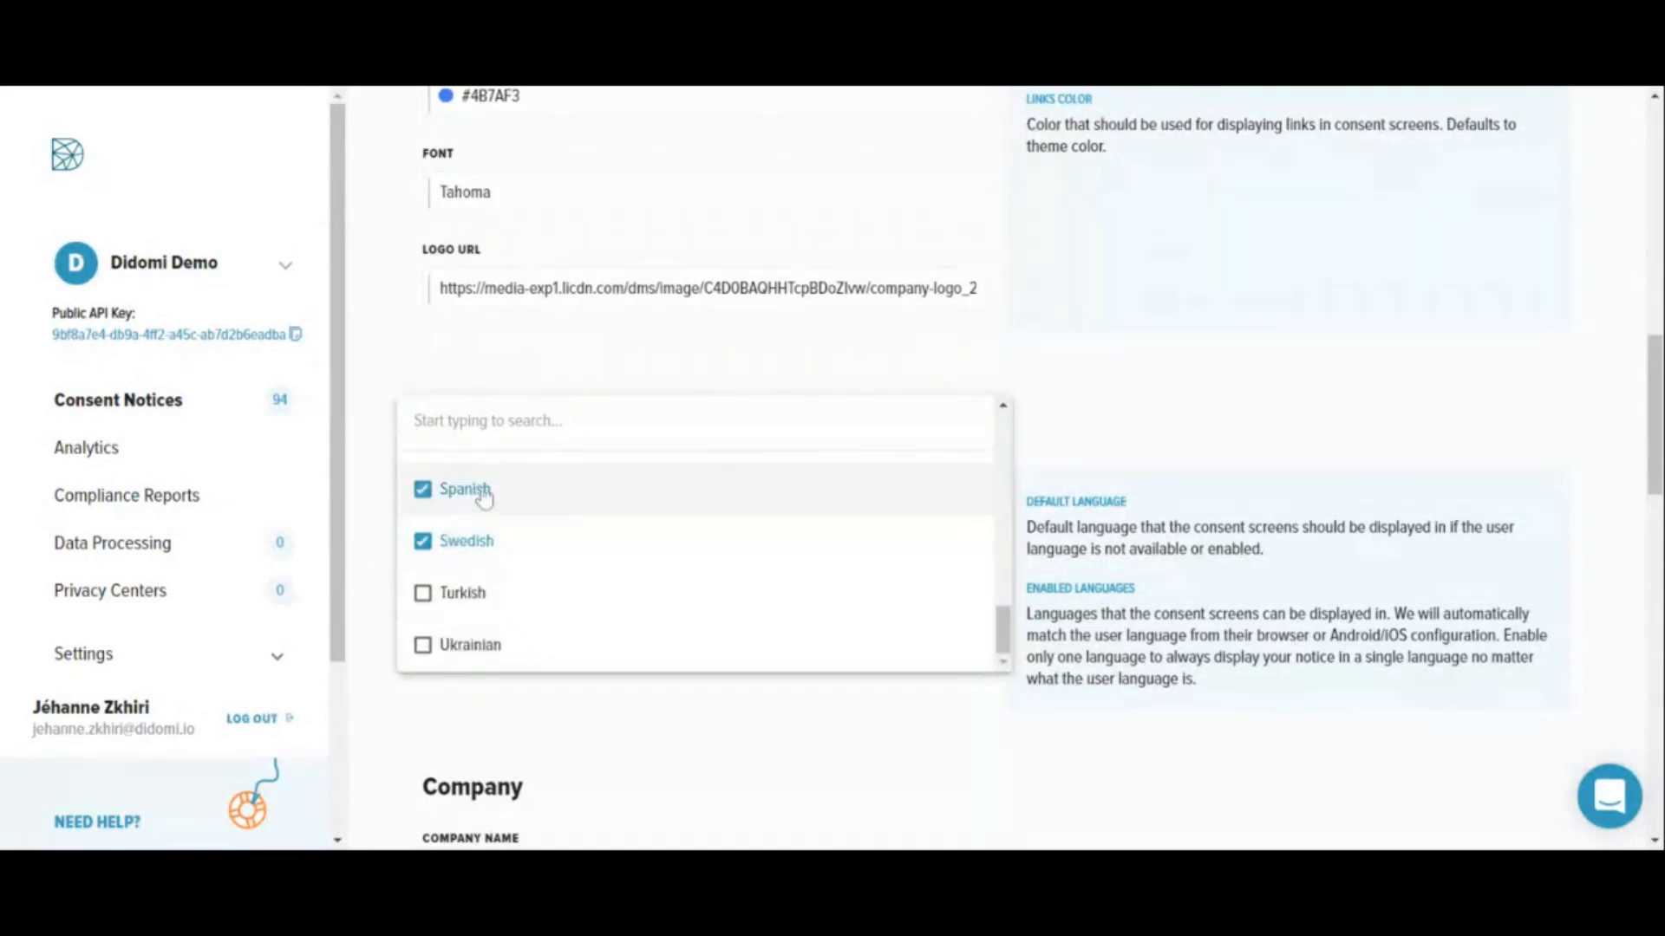
{"action": "left_click", "coordinate": [1216, 475]}
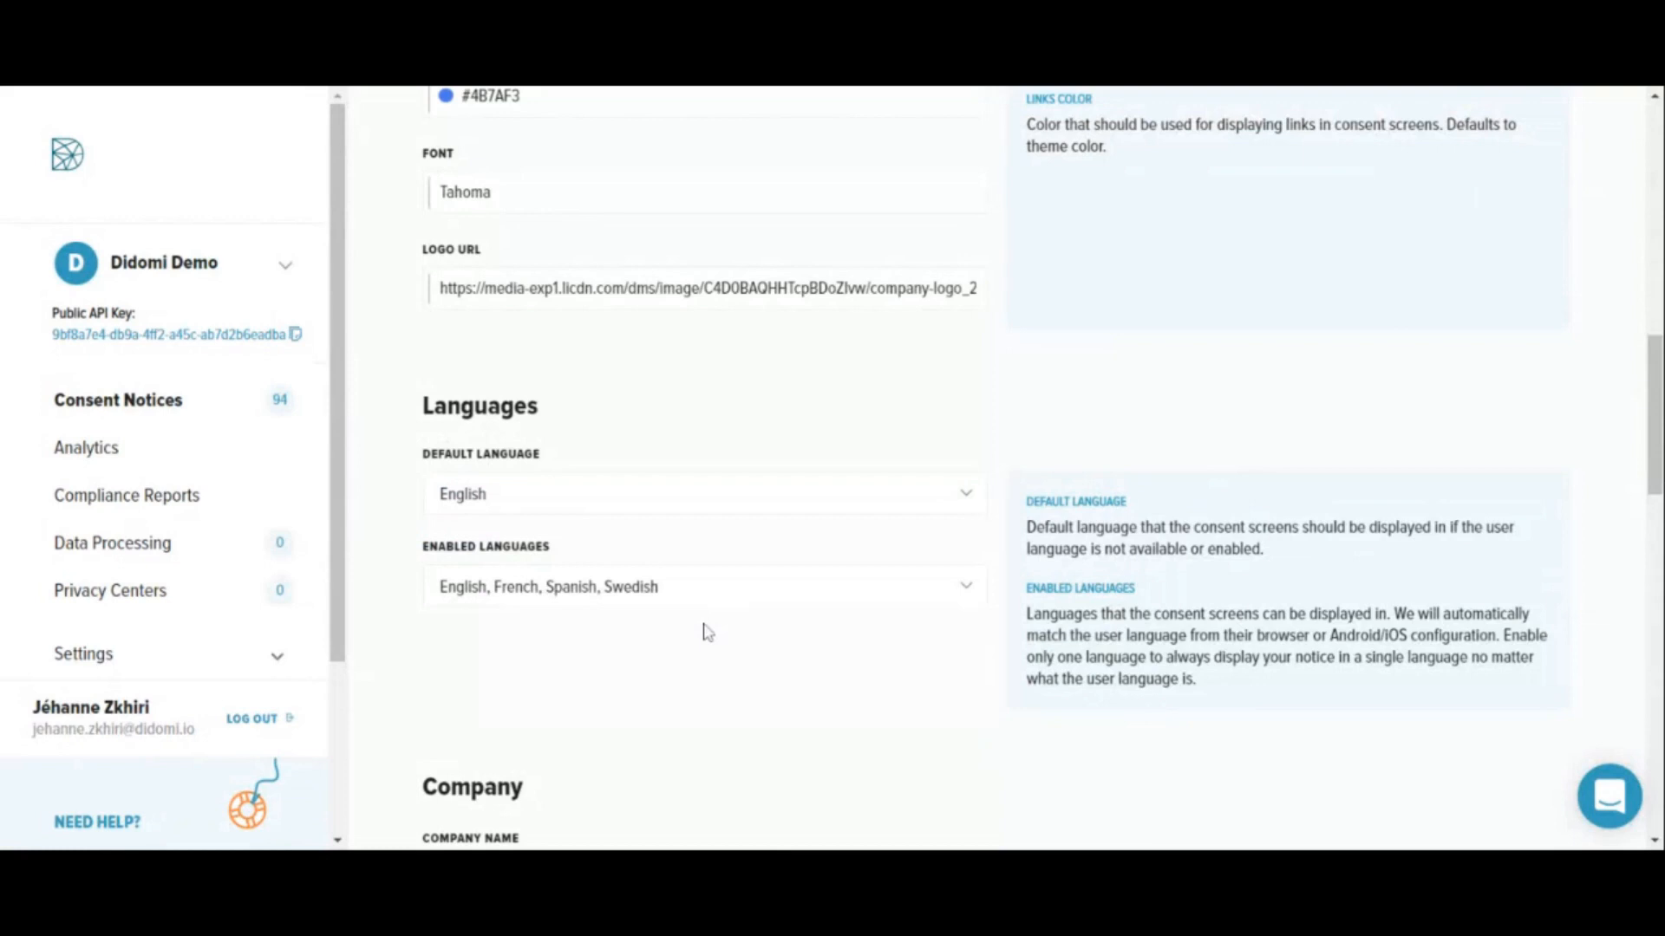
- Review the notice's company details, GDPR texts and custom CSS, and save to continue to Vendors & Purposes
{"action": "scroll", "coordinate": [708, 632], "scroll_direction": "down", "scroll_amount": 4}
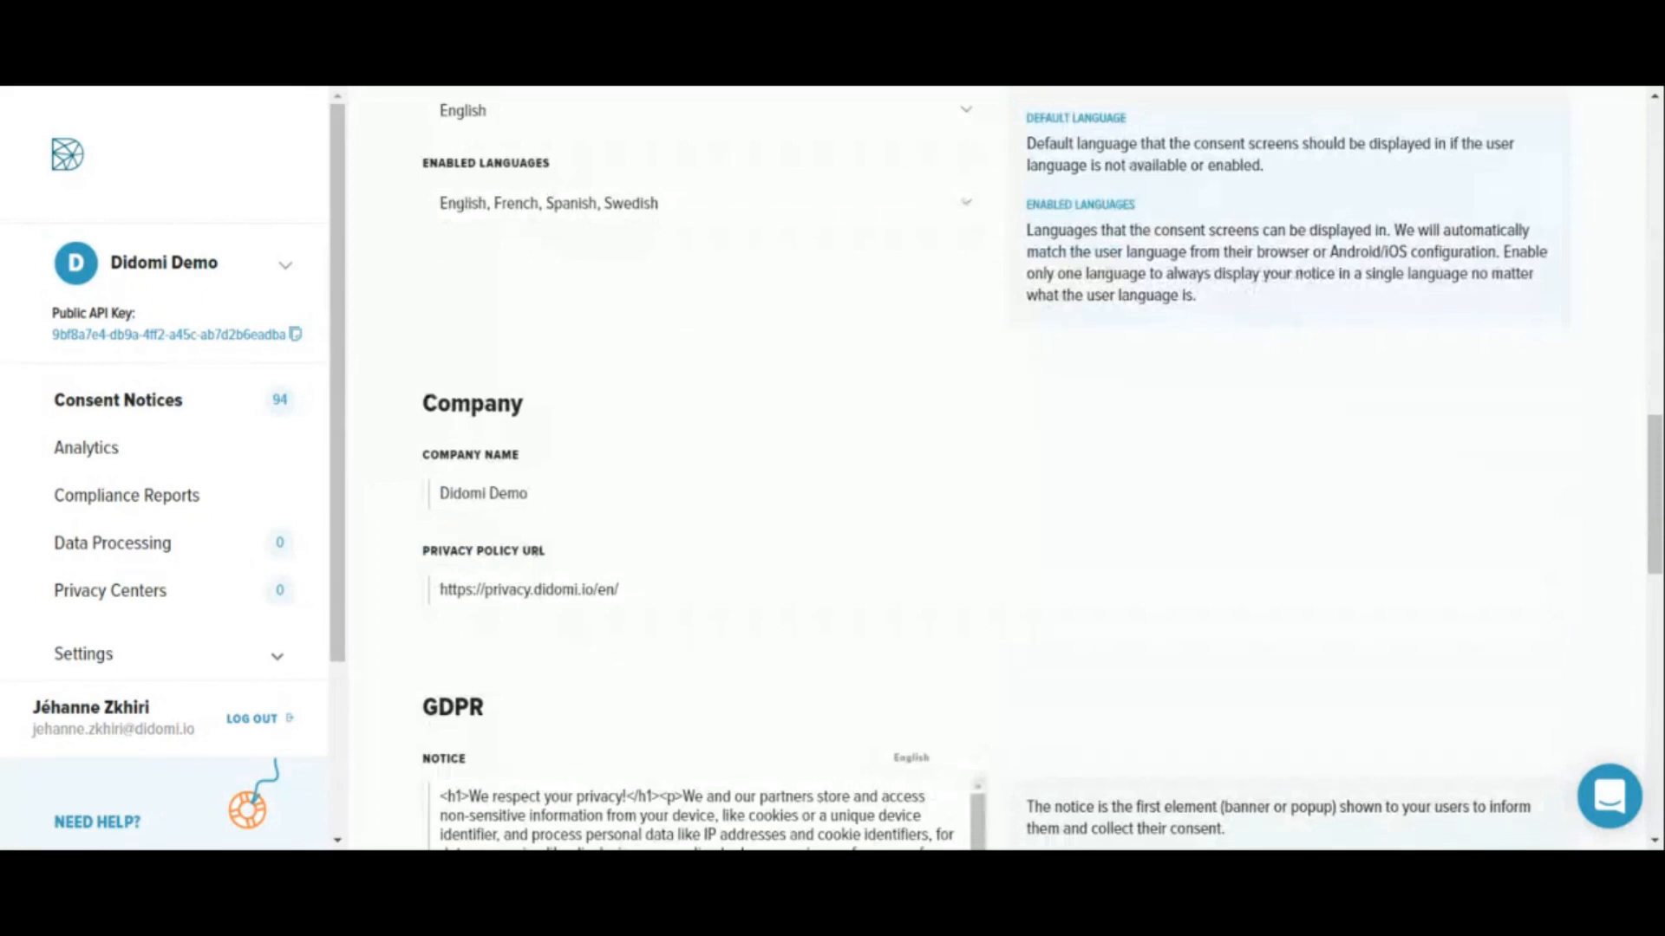
{"action": "scroll", "coordinate": [382, 371], "scroll_direction": "down", "scroll_amount": 5}
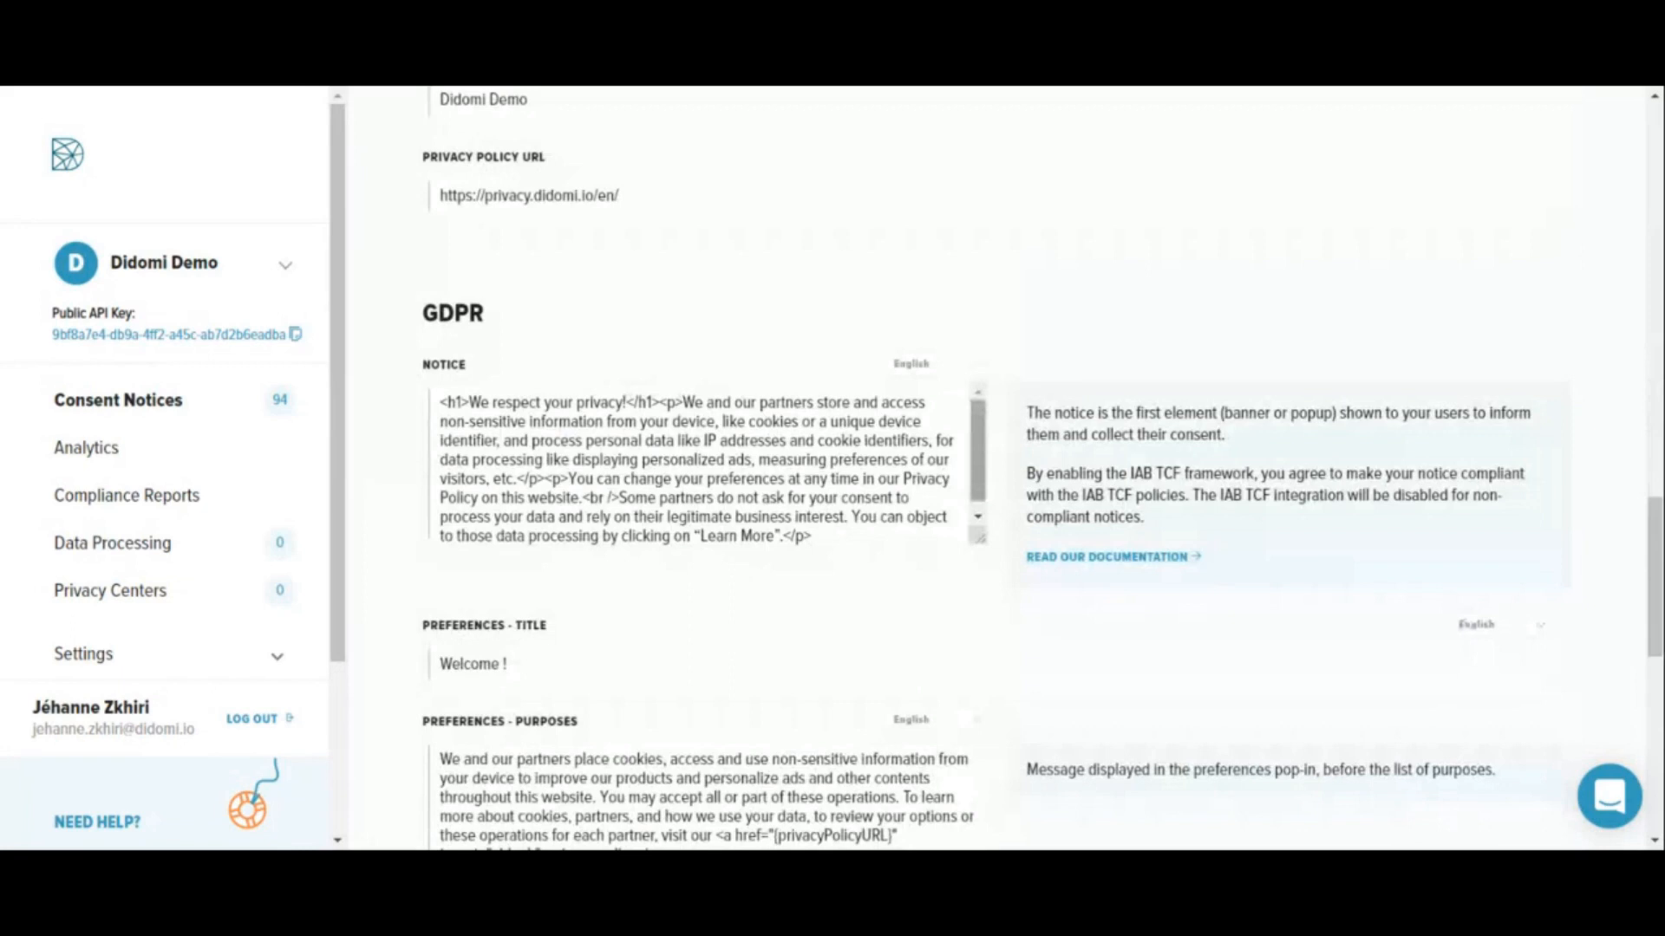
{"action": "scroll", "coordinate": [401, 604], "scroll_direction": "down", "scroll_amount": 8}
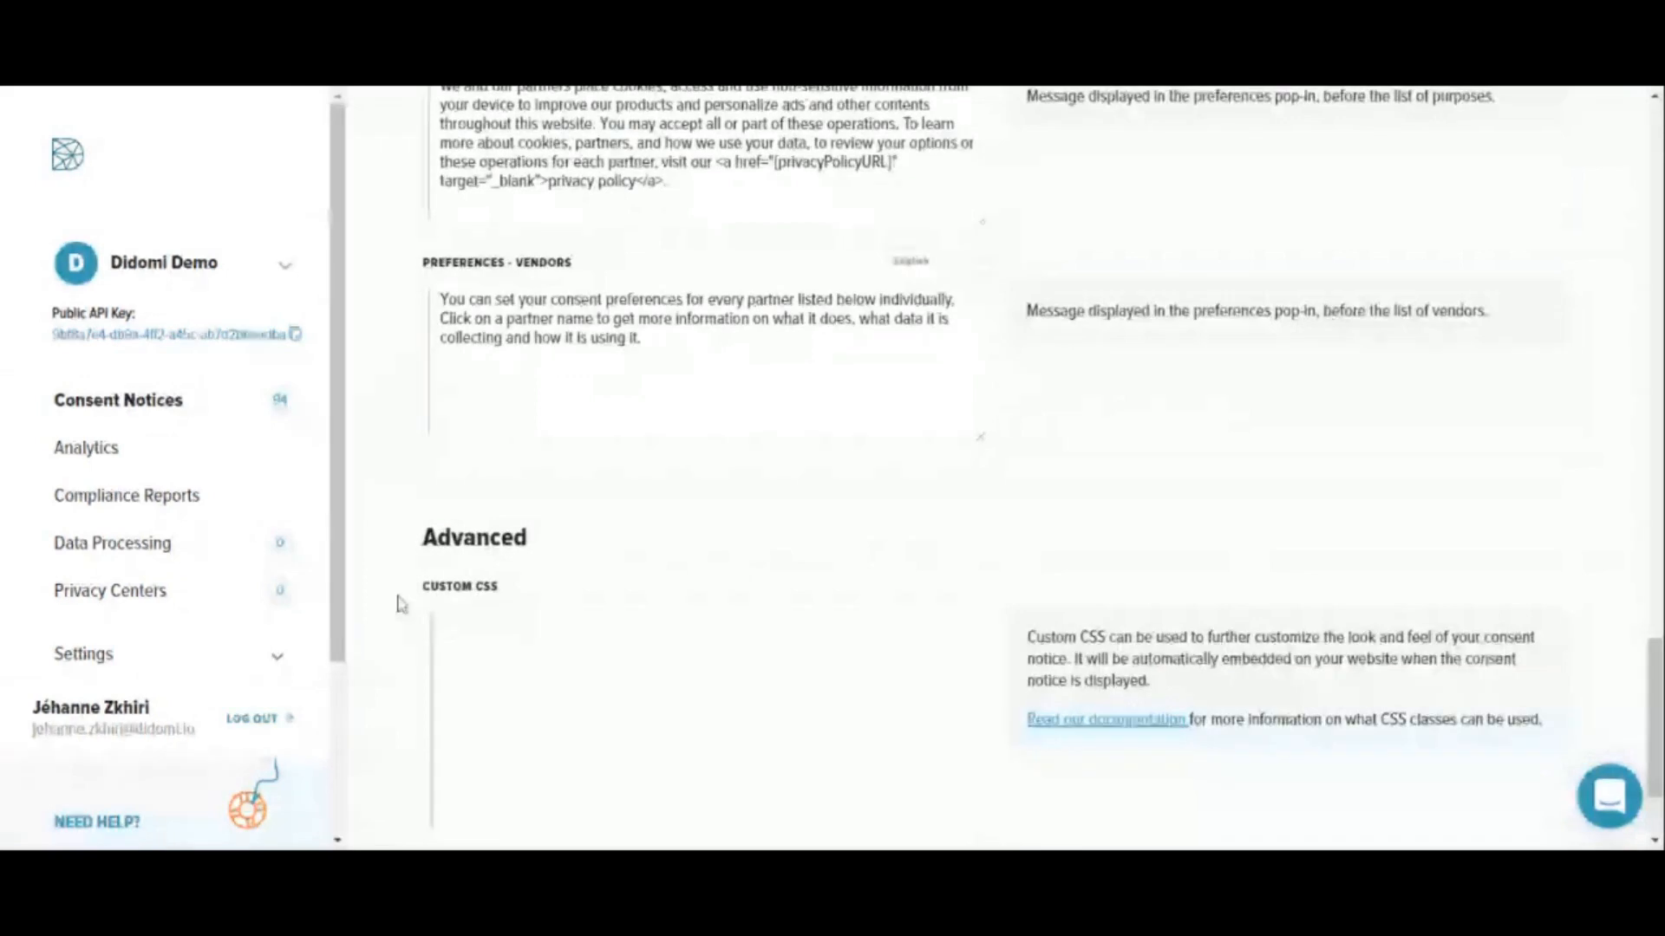
{"action": "scroll", "coordinate": [399, 581], "scroll_direction": "down", "scroll_amount": 1}
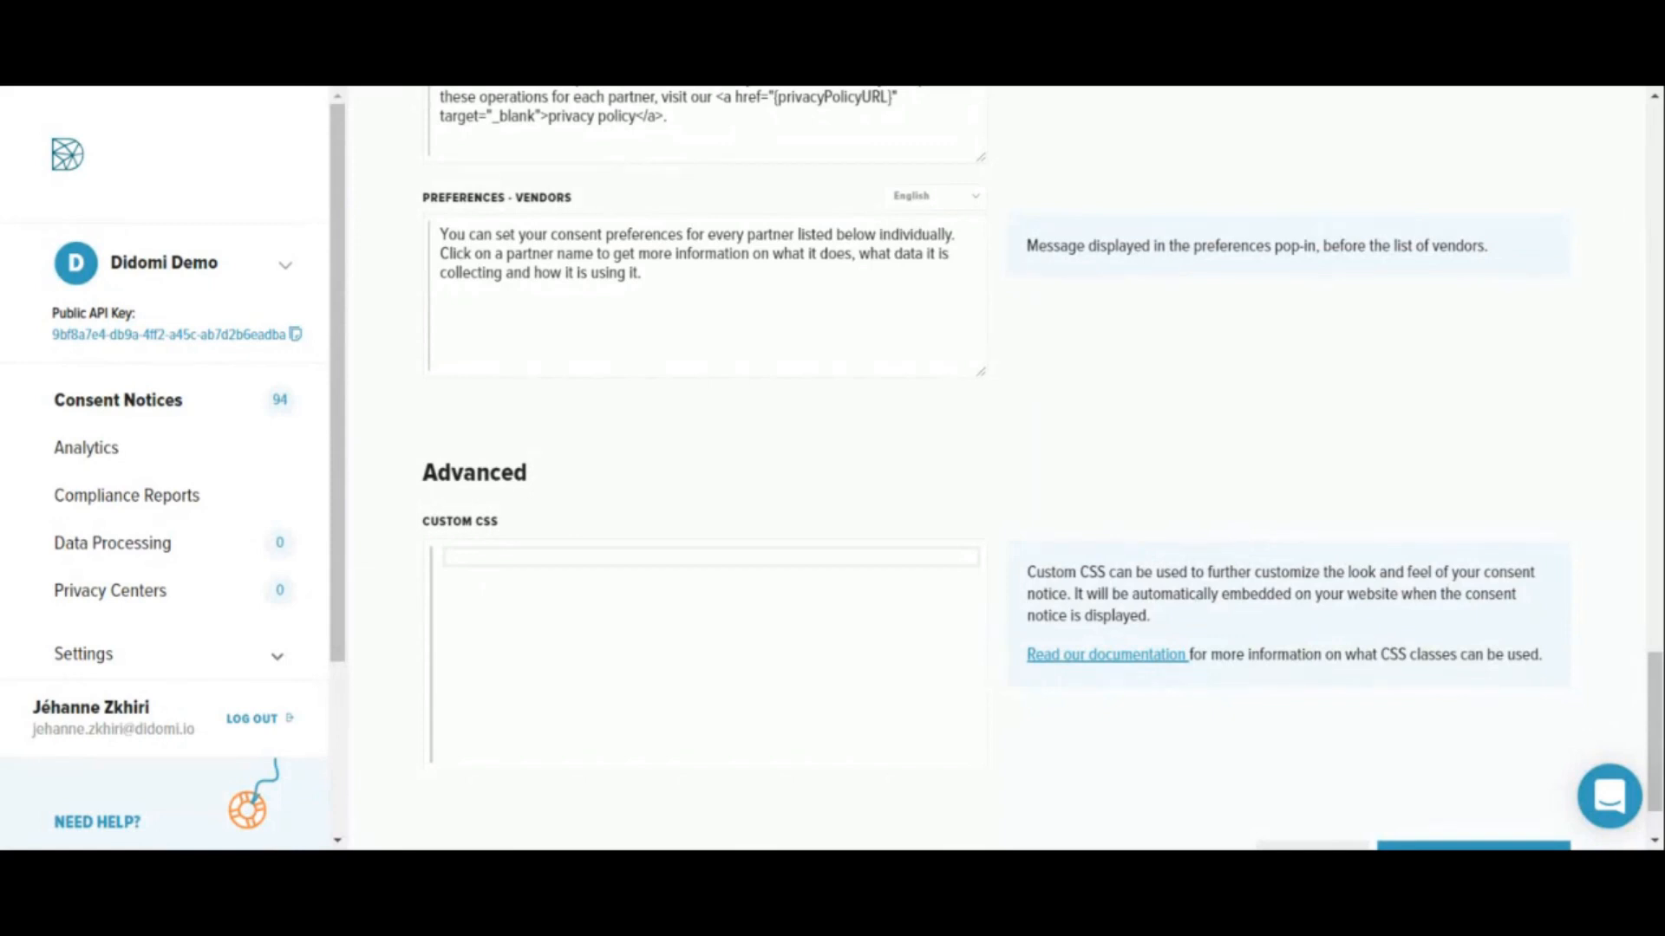
{"action": "scroll", "coordinate": [997, 468], "scroll_direction": "down", "scroll_amount": 1}
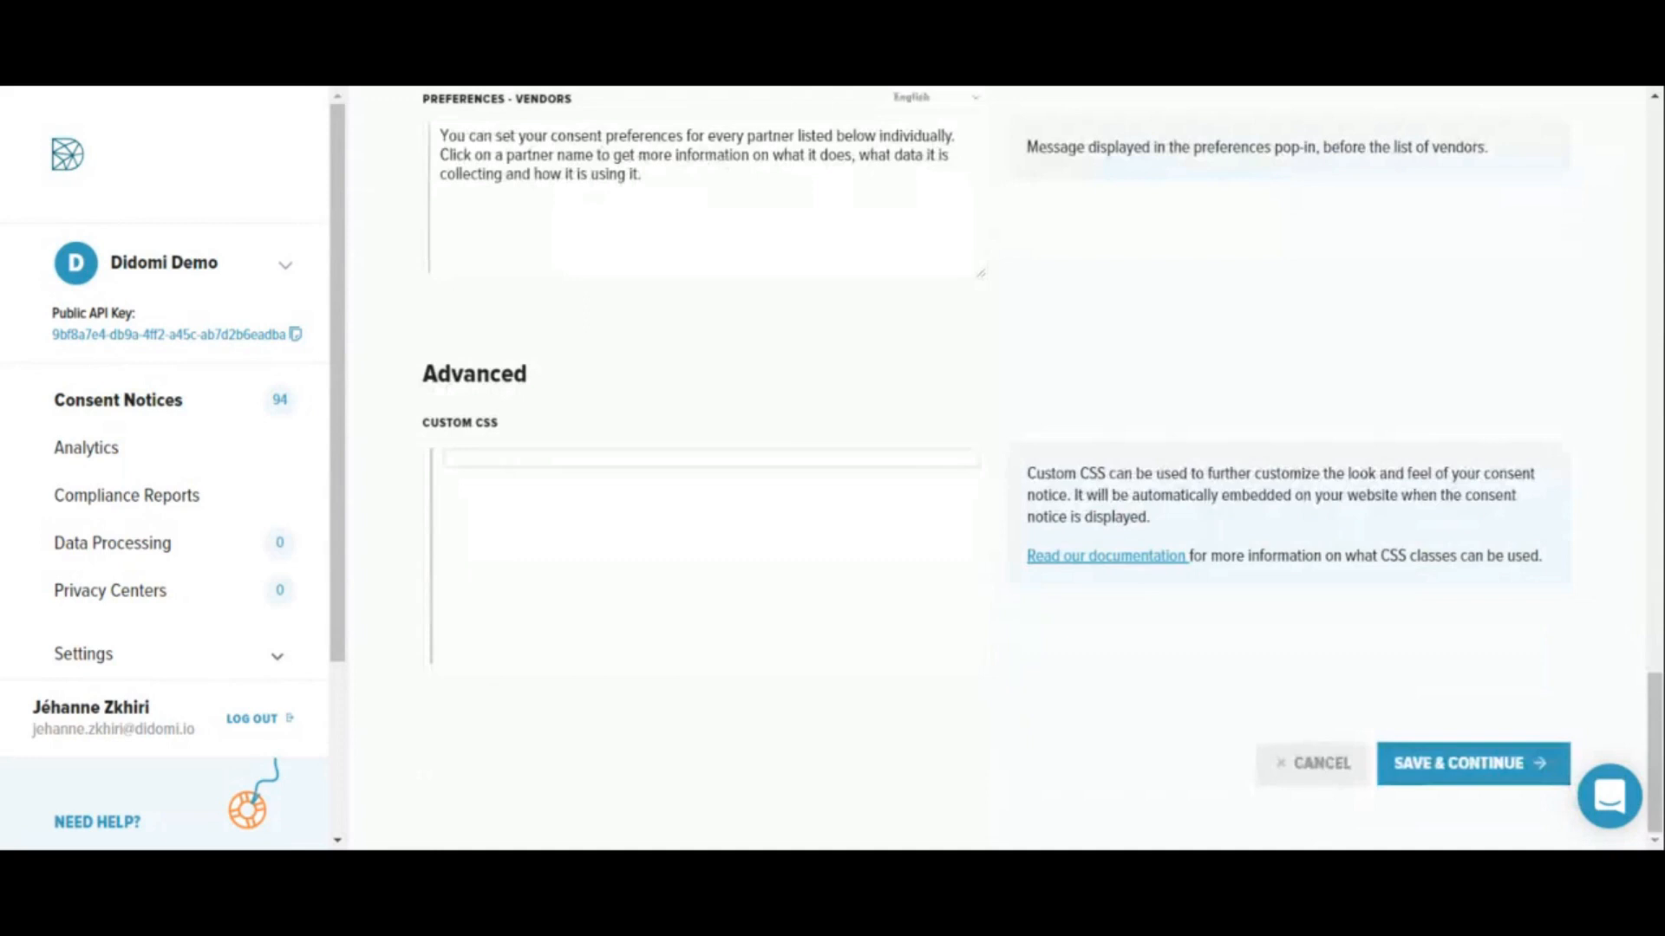
{"action": "left_click", "coordinate": [1473, 764]}
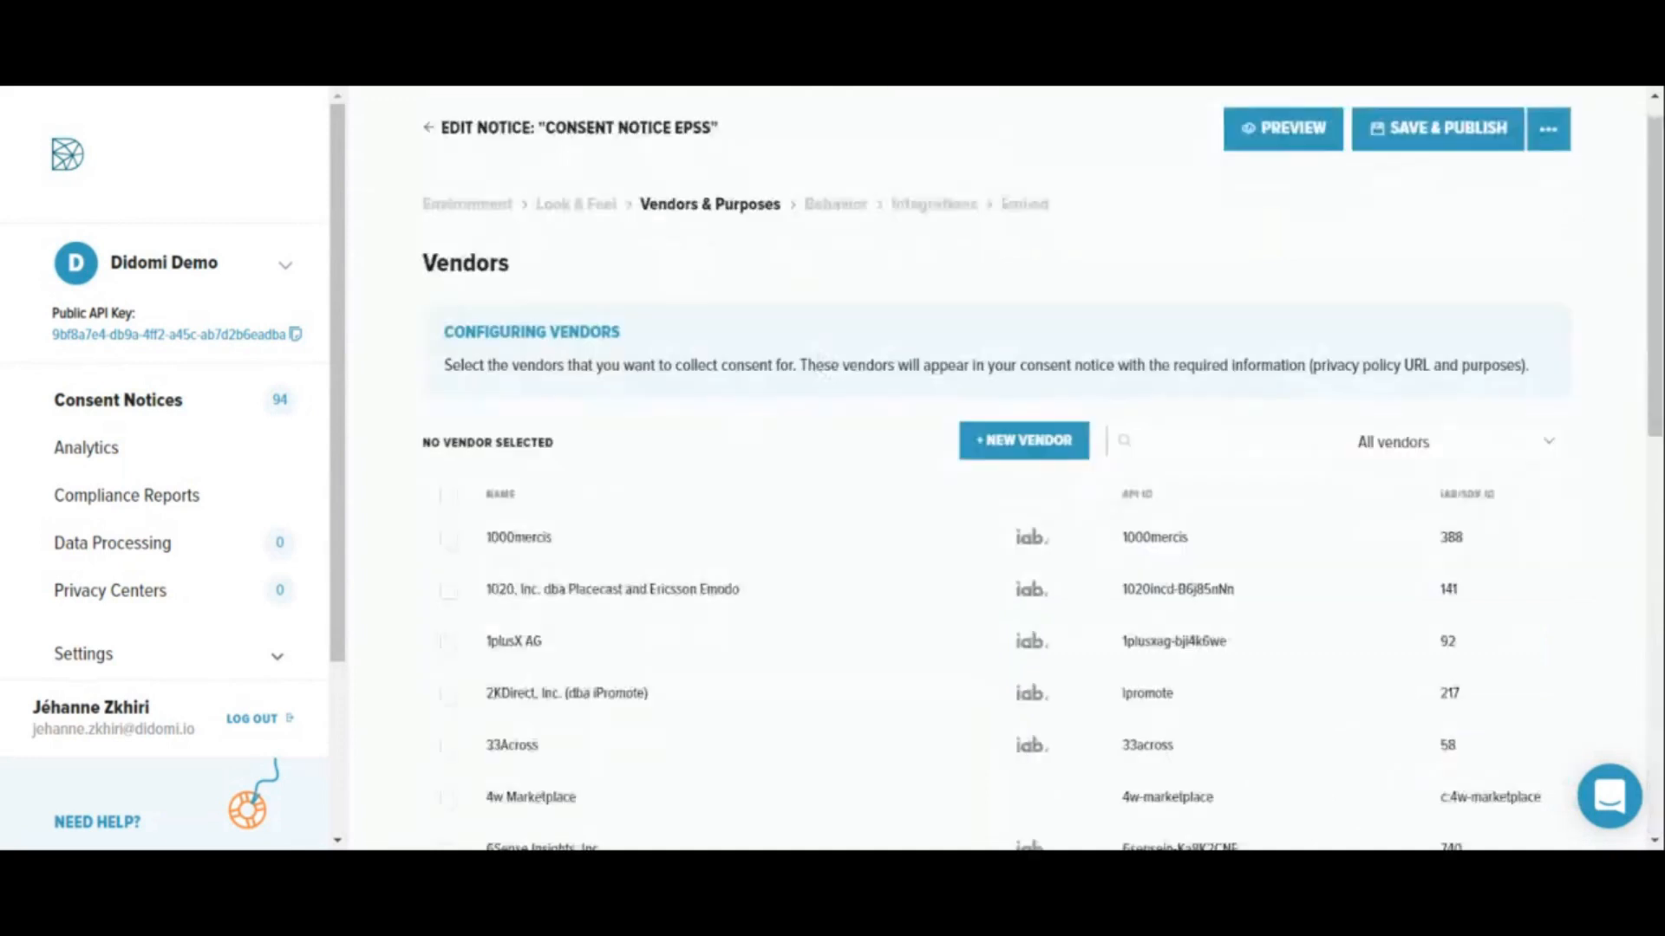
- Select the vendor 1000mercis for the notice, and try adding 4w Marketplace before deselecting it again
{"action": "scroll", "coordinate": [580, 448], "scroll_direction": "down", "scroll_amount": 1}
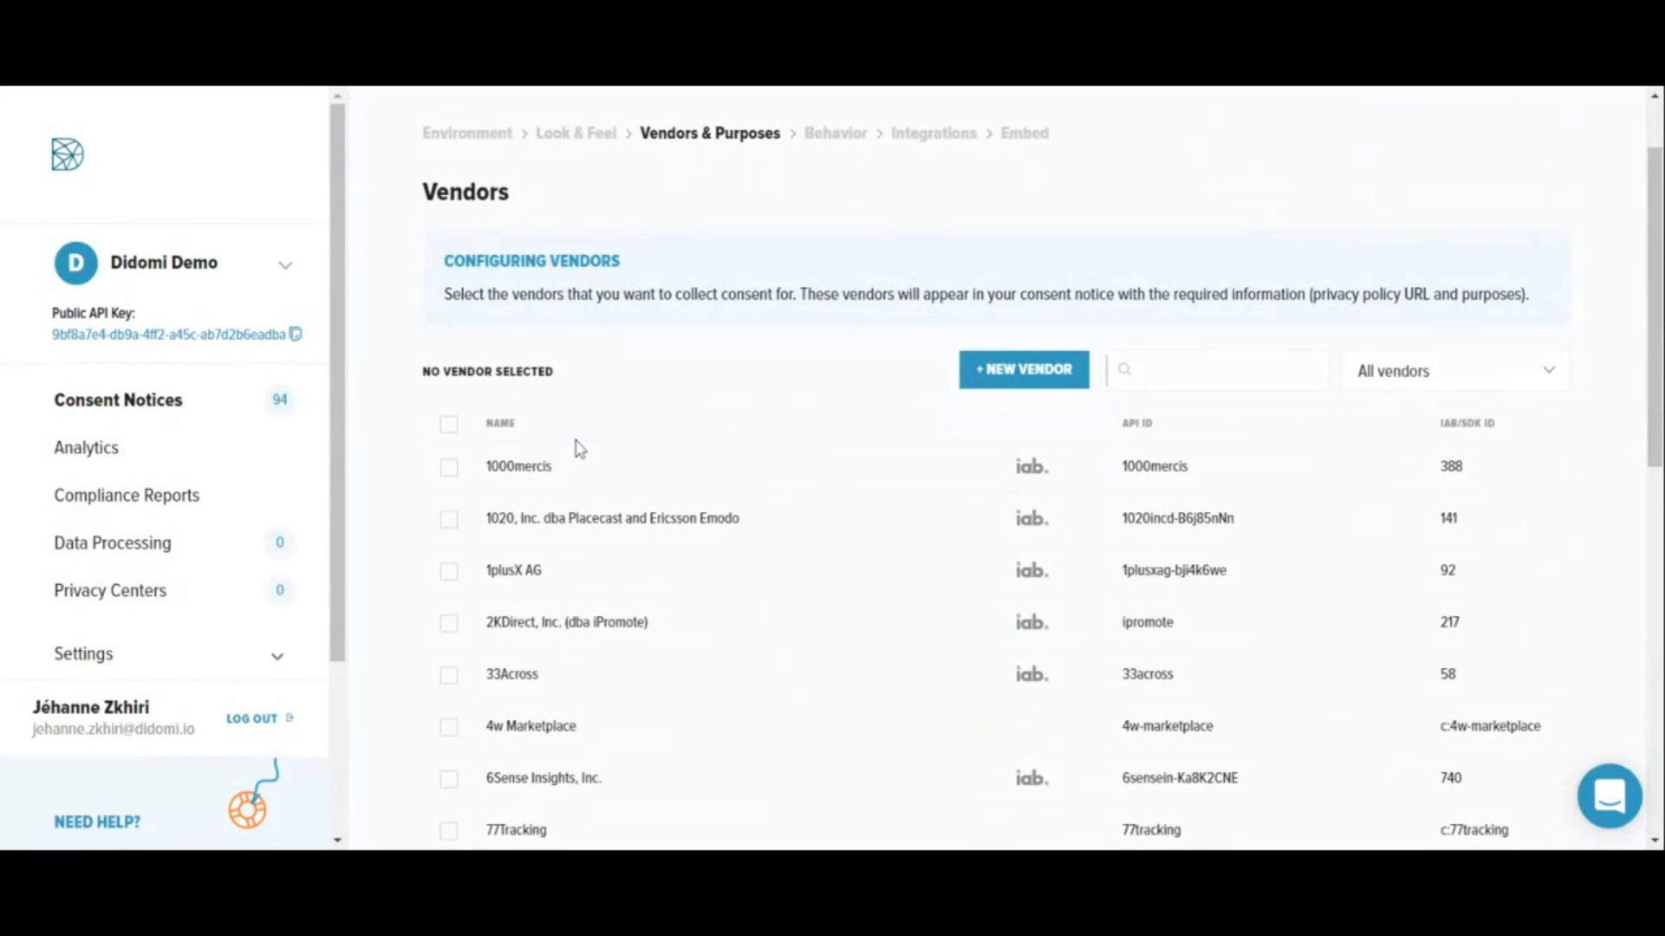
{"action": "scroll", "coordinate": [579, 448], "scroll_direction": "down", "scroll_amount": 3}
{"action": "left_click", "coordinate": [449, 262]}
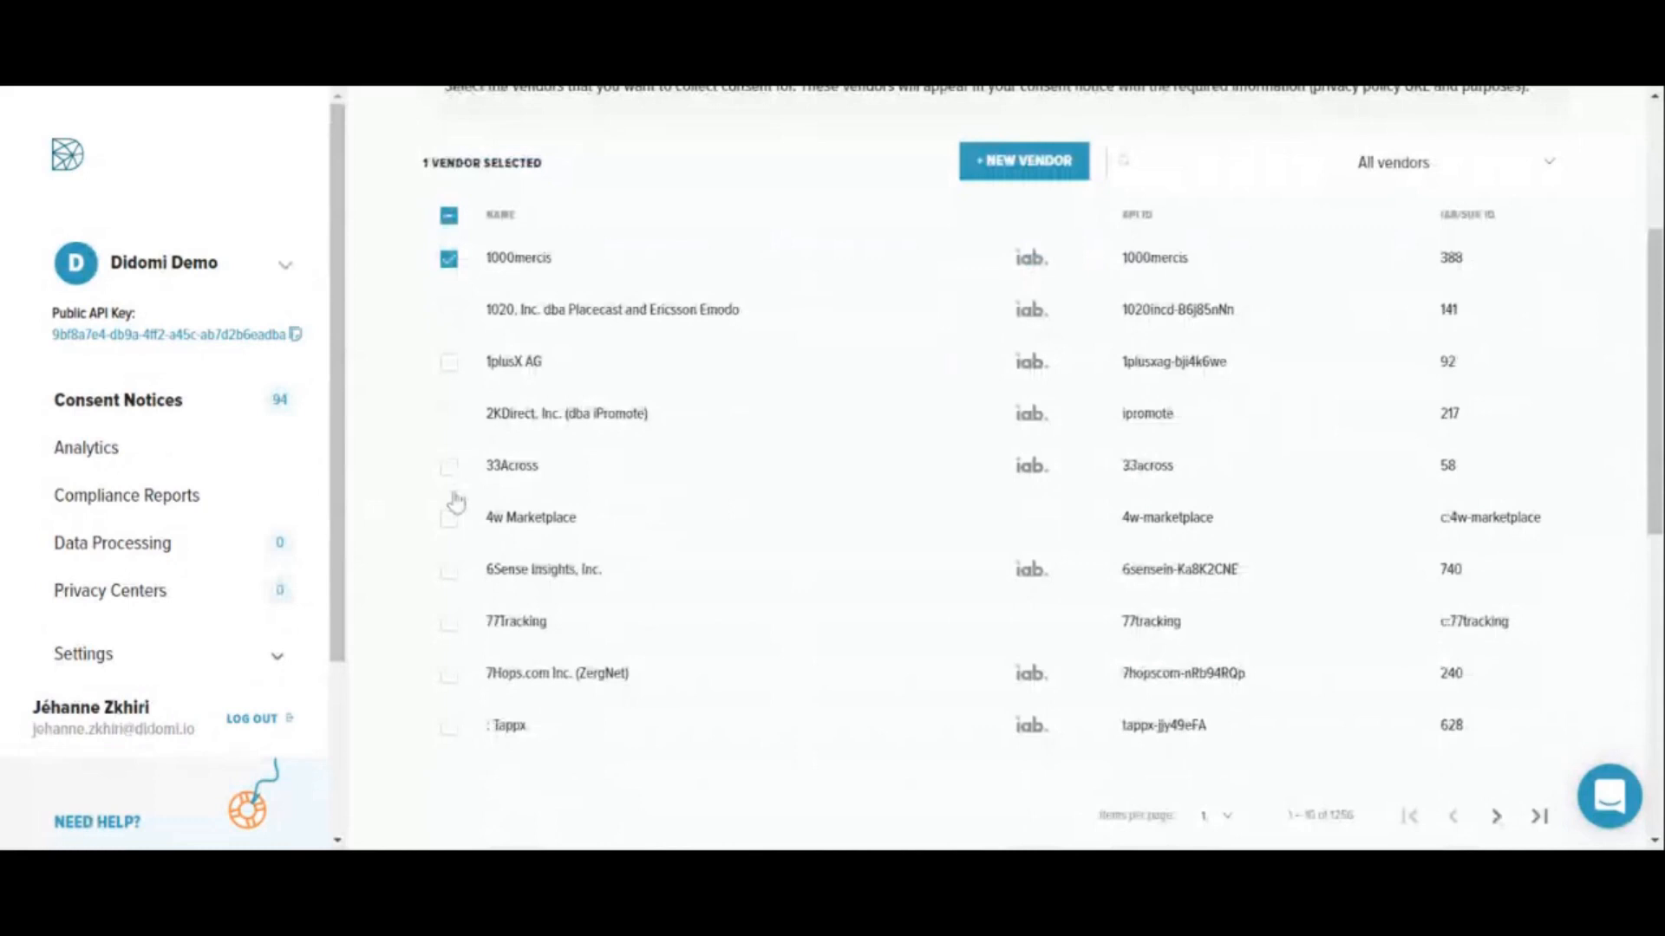
{"action": "left_click", "coordinate": [449, 516]}
{"action": "scroll", "coordinate": [452, 347], "scroll_direction": "down", "scroll_amount": 3}
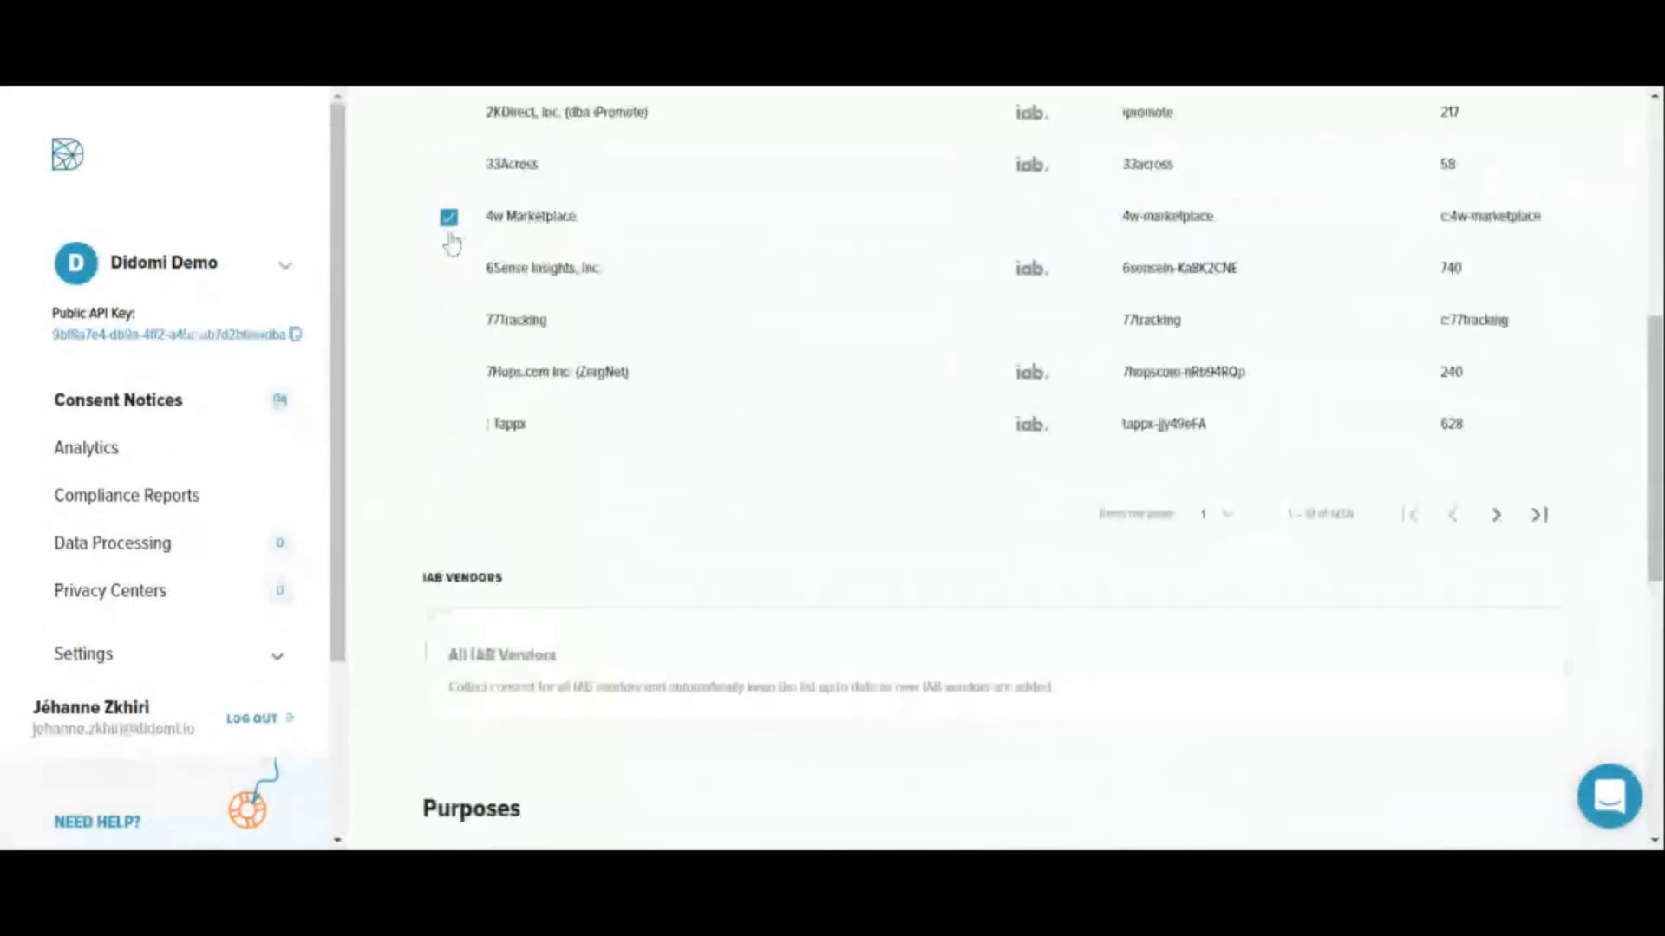
{"action": "left_click", "coordinate": [449, 229]}
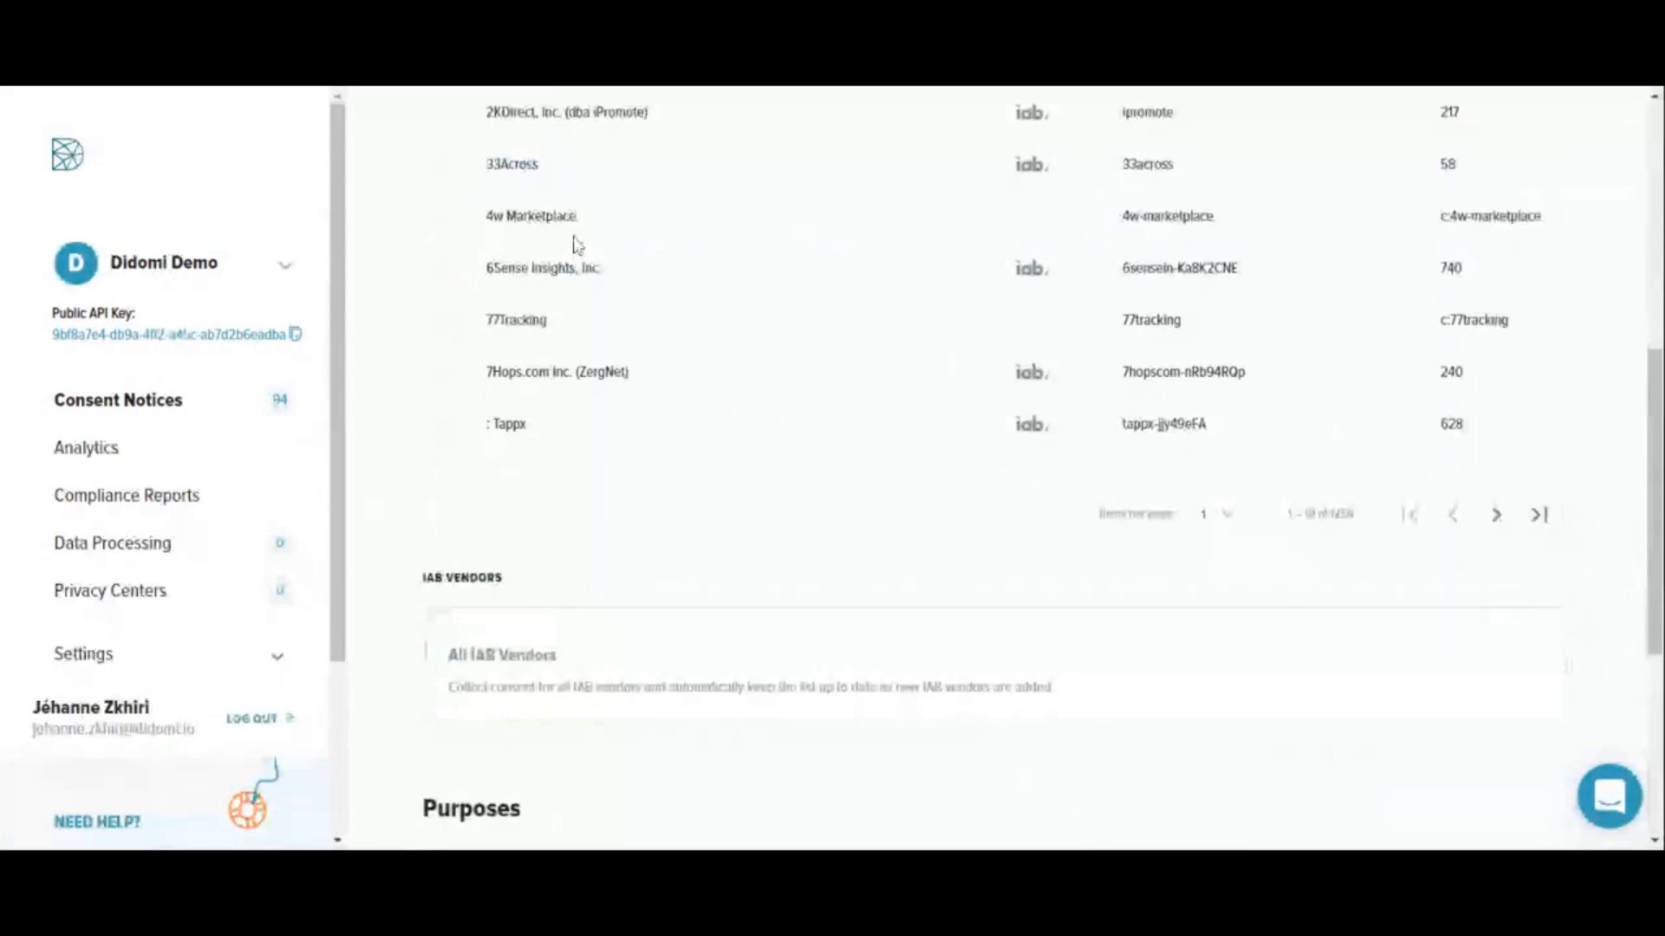
{"action": "scroll", "coordinate": [559, 776], "scroll_direction": "up", "scroll_amount": 1}
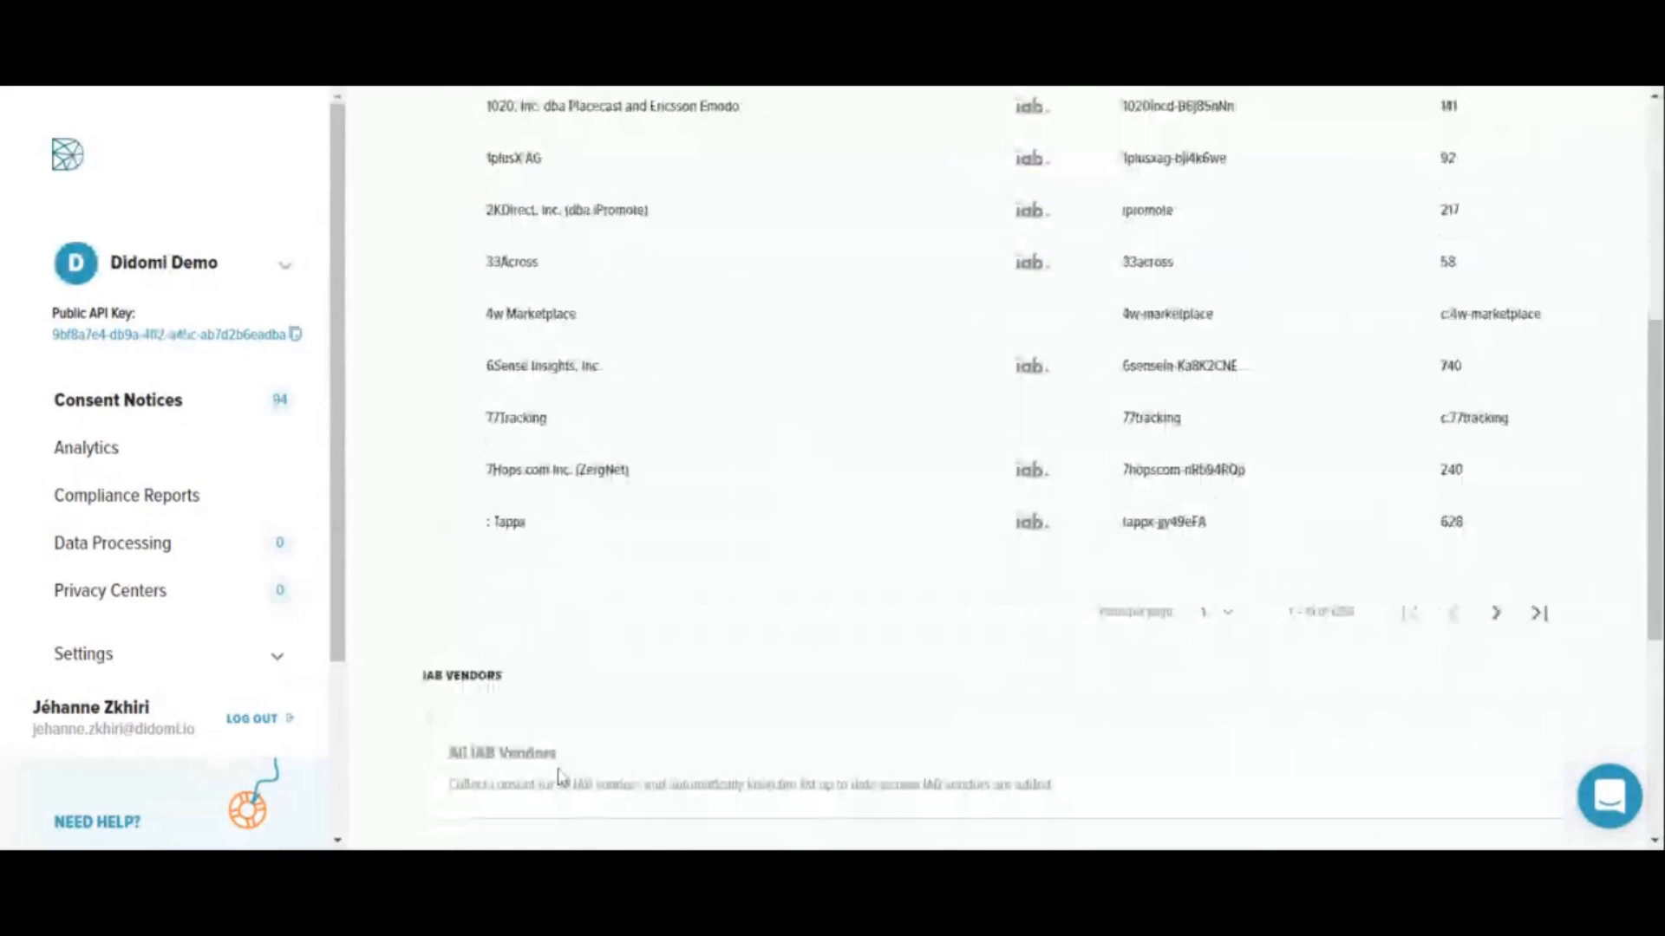
- Review the IAB vendors option and the list of consent purposes, and save to continue to Behavior
{"action": "scroll", "coordinate": [559, 776], "scroll_direction": "down", "scroll_amount": 2}
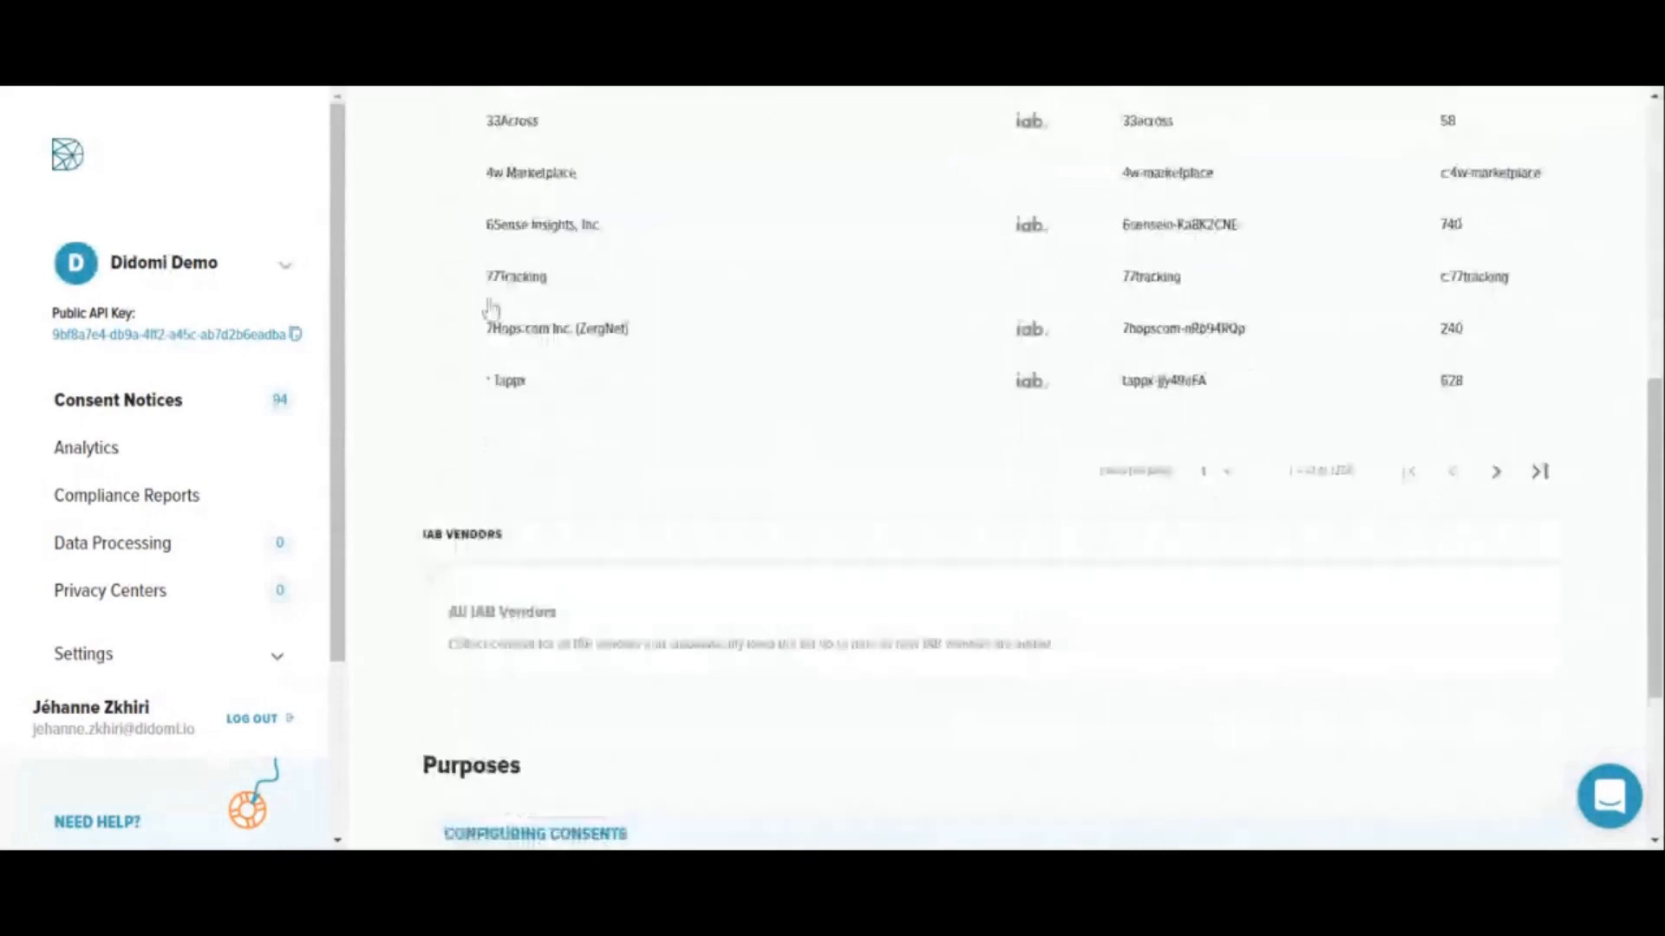
{"action": "scroll", "coordinate": [652, 511], "scroll_direction": "down", "scroll_amount": 5}
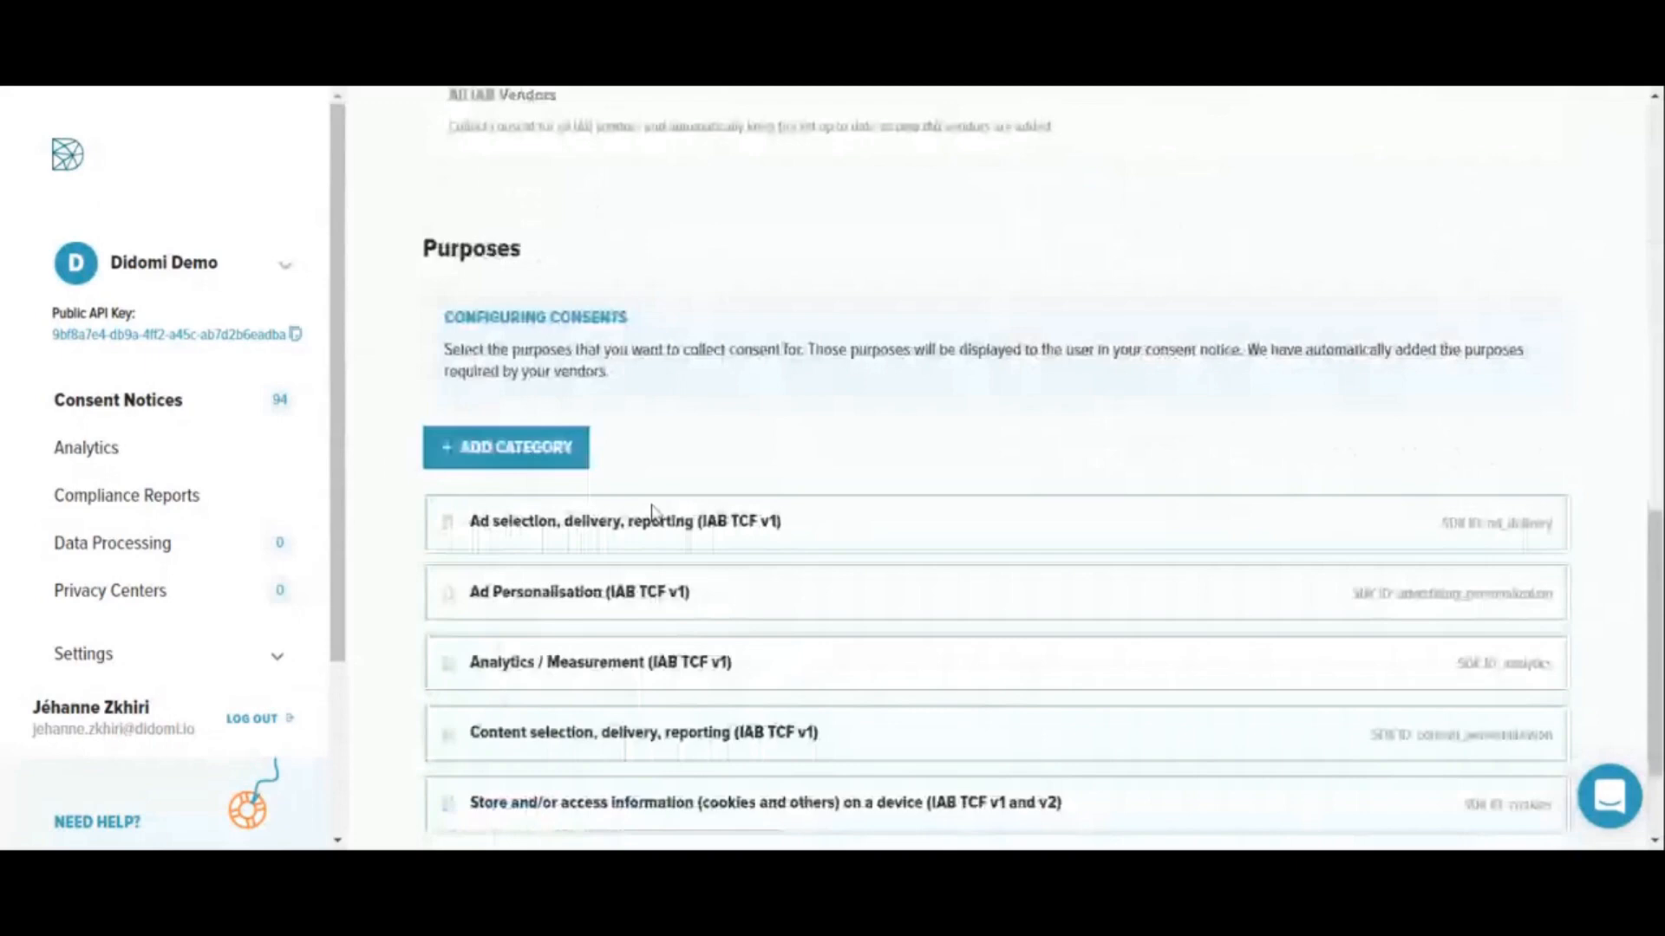
{"action": "scroll", "coordinate": [652, 511], "scroll_direction": "down", "scroll_amount": 1}
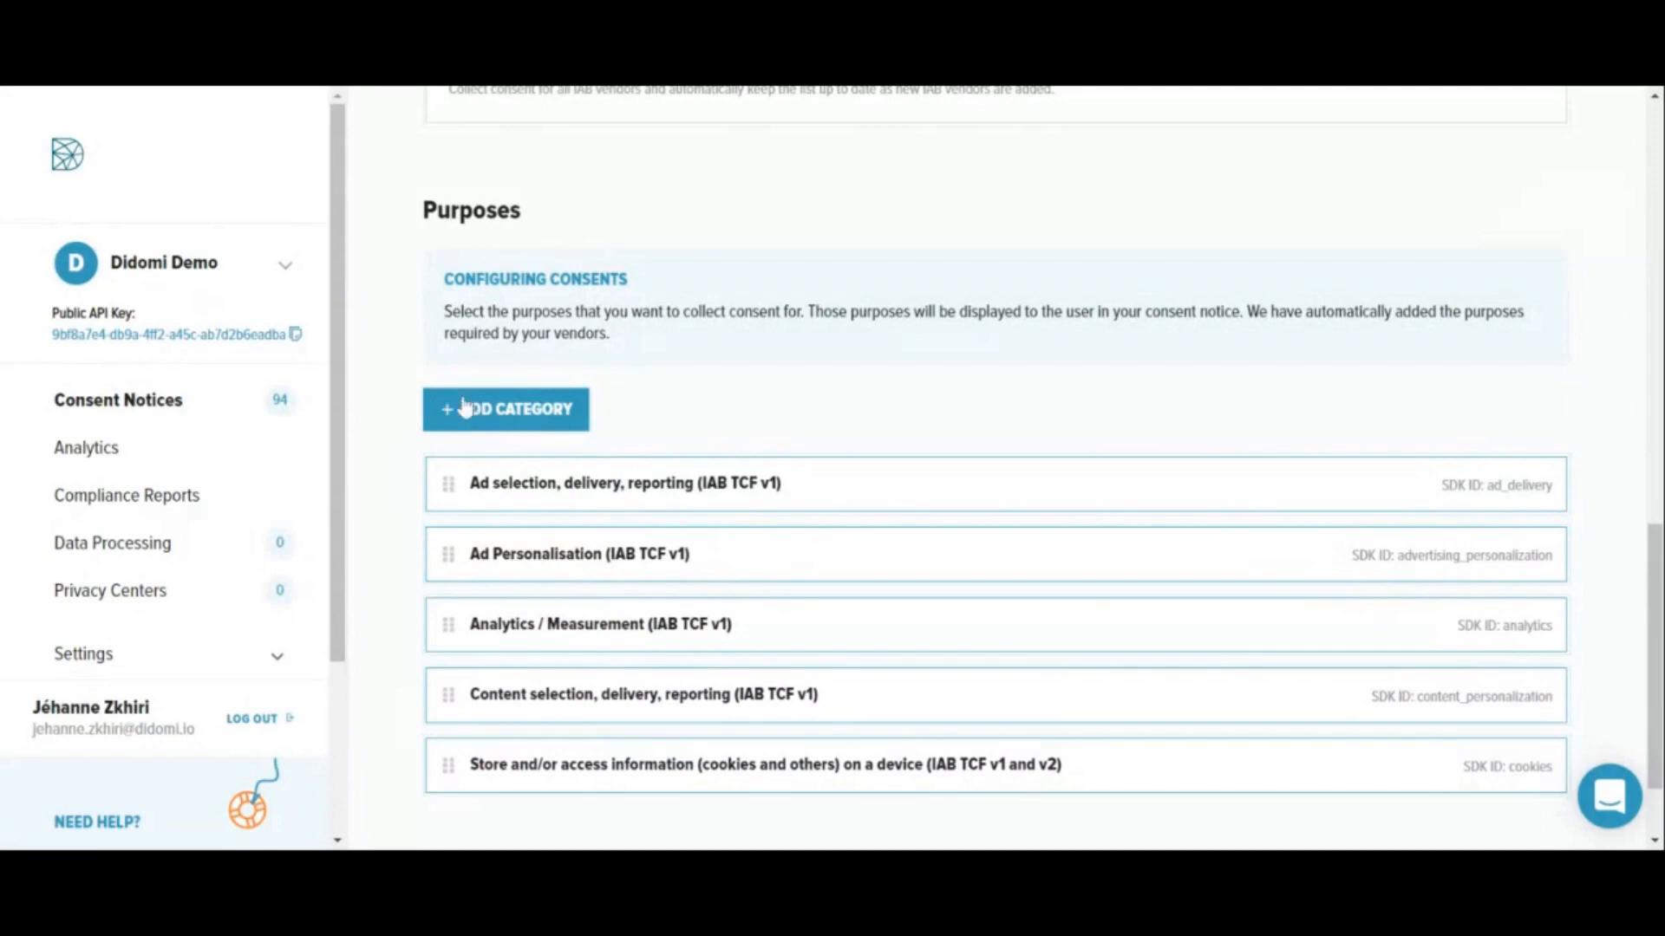
{"action": "scroll", "coordinate": [824, 414], "scroll_direction": "down", "scroll_amount": 1}
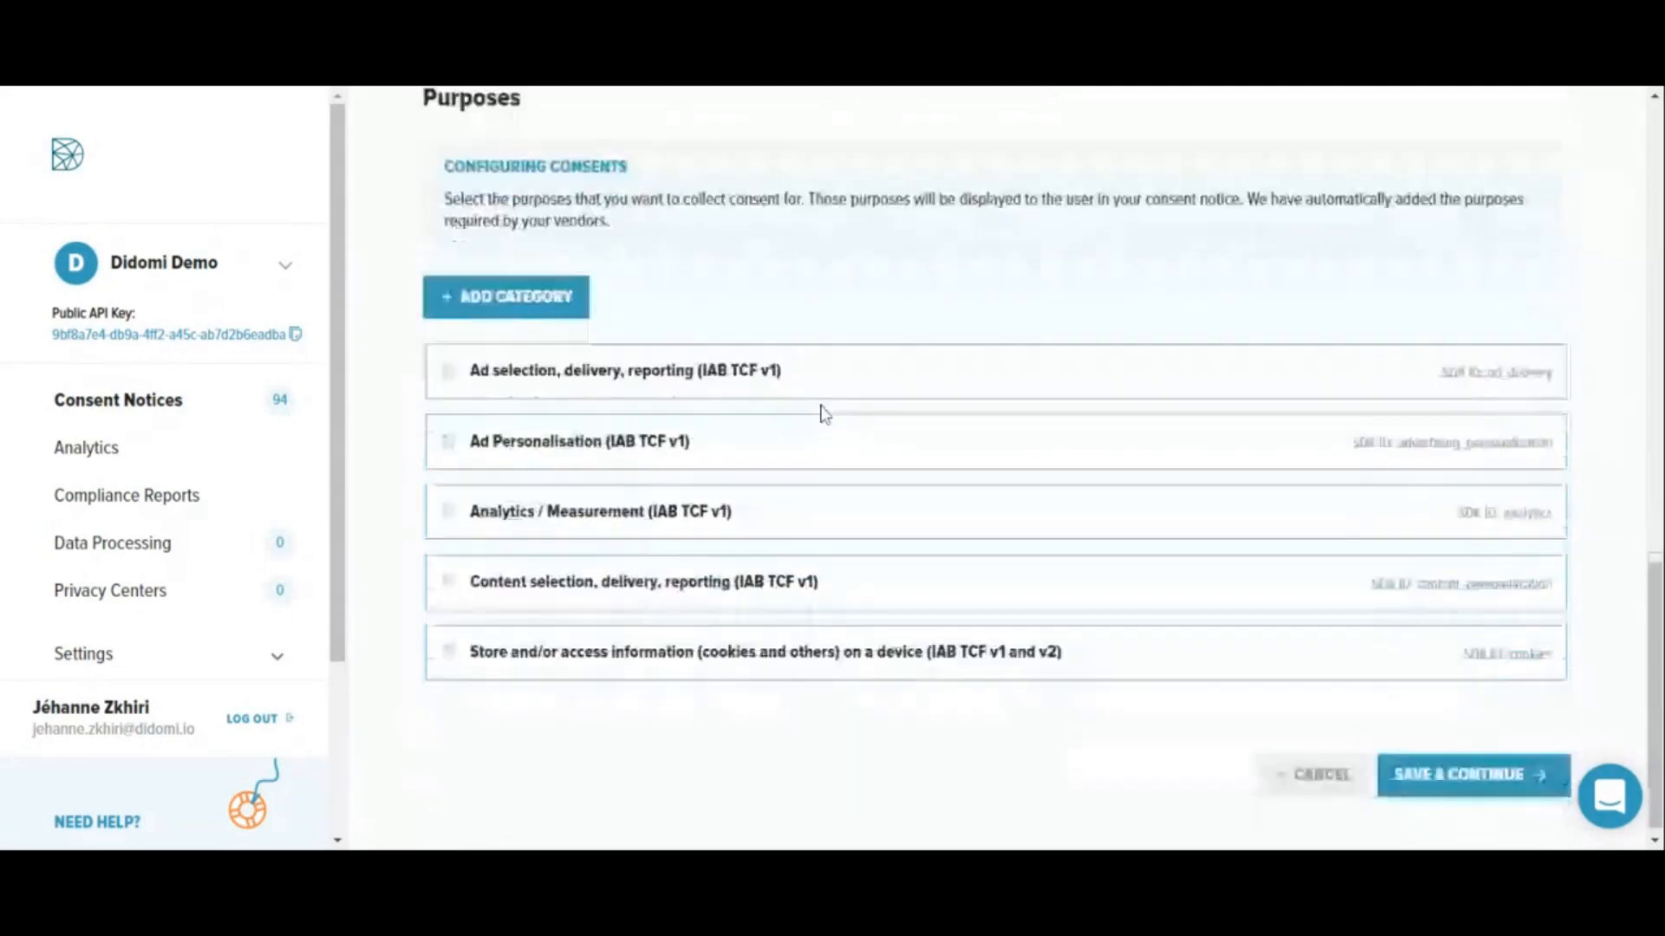
{"action": "scroll", "coordinate": [824, 414], "scroll_direction": "down", "scroll_amount": 1}
{"action": "left_click", "coordinate": [1456, 765]}
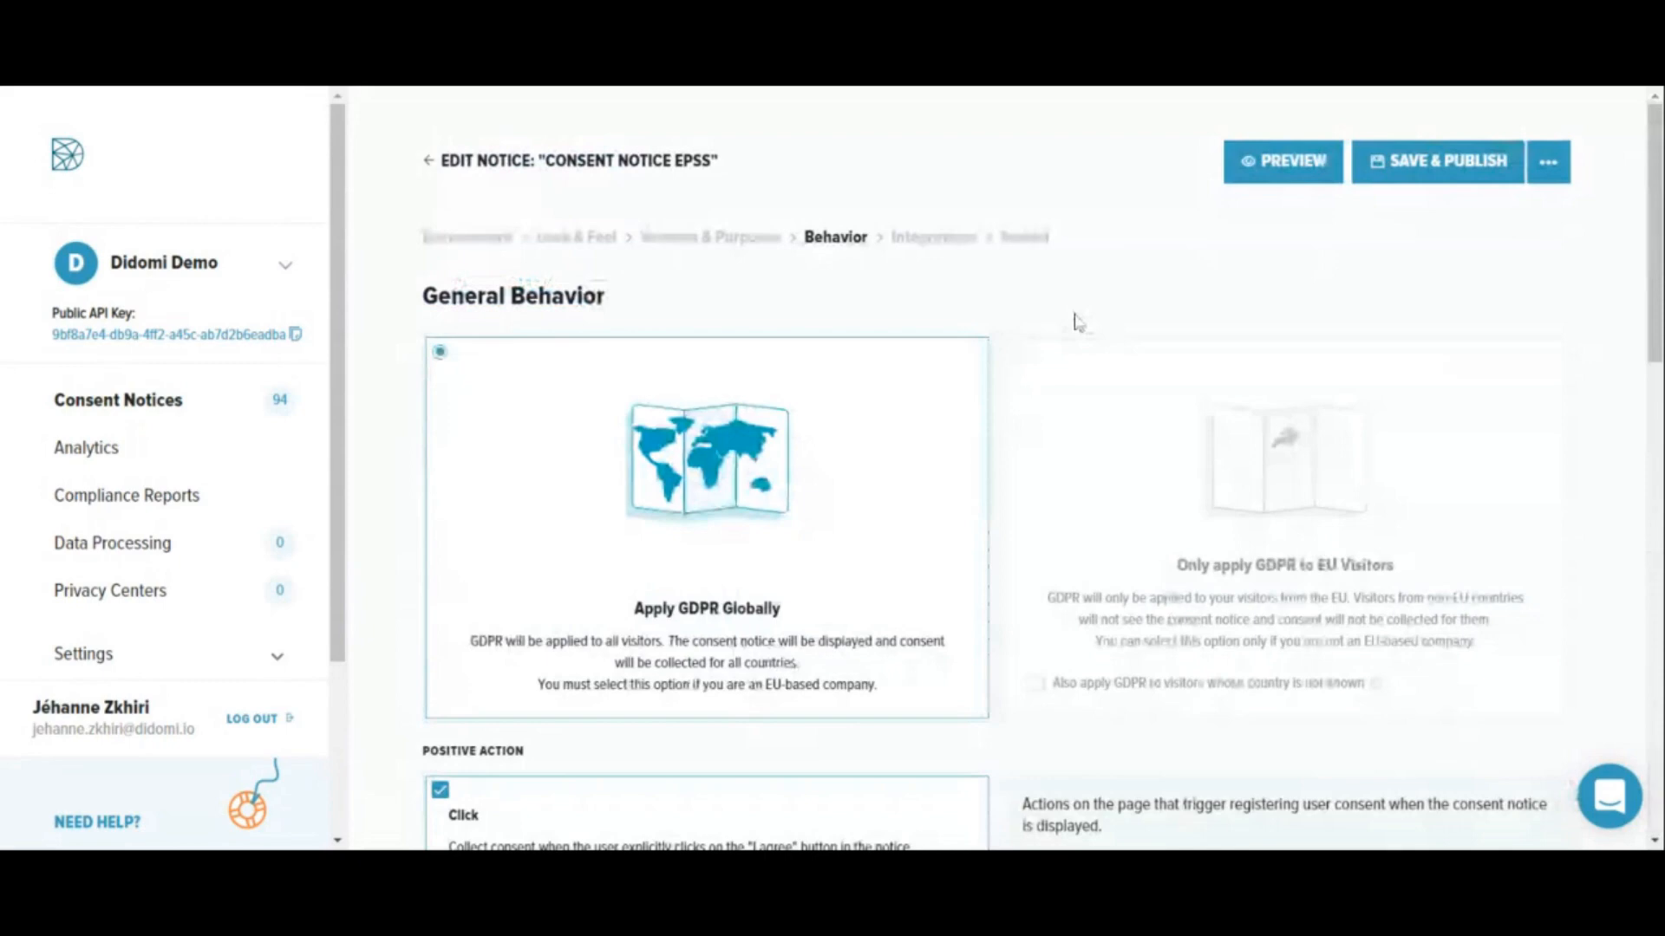
- Try enabling consent collection from bots, disable it again, and save the Behavior settings to continue to Integrations
{"action": "scroll", "coordinate": [981, 336], "scroll_direction": "down", "scroll_amount": 1}
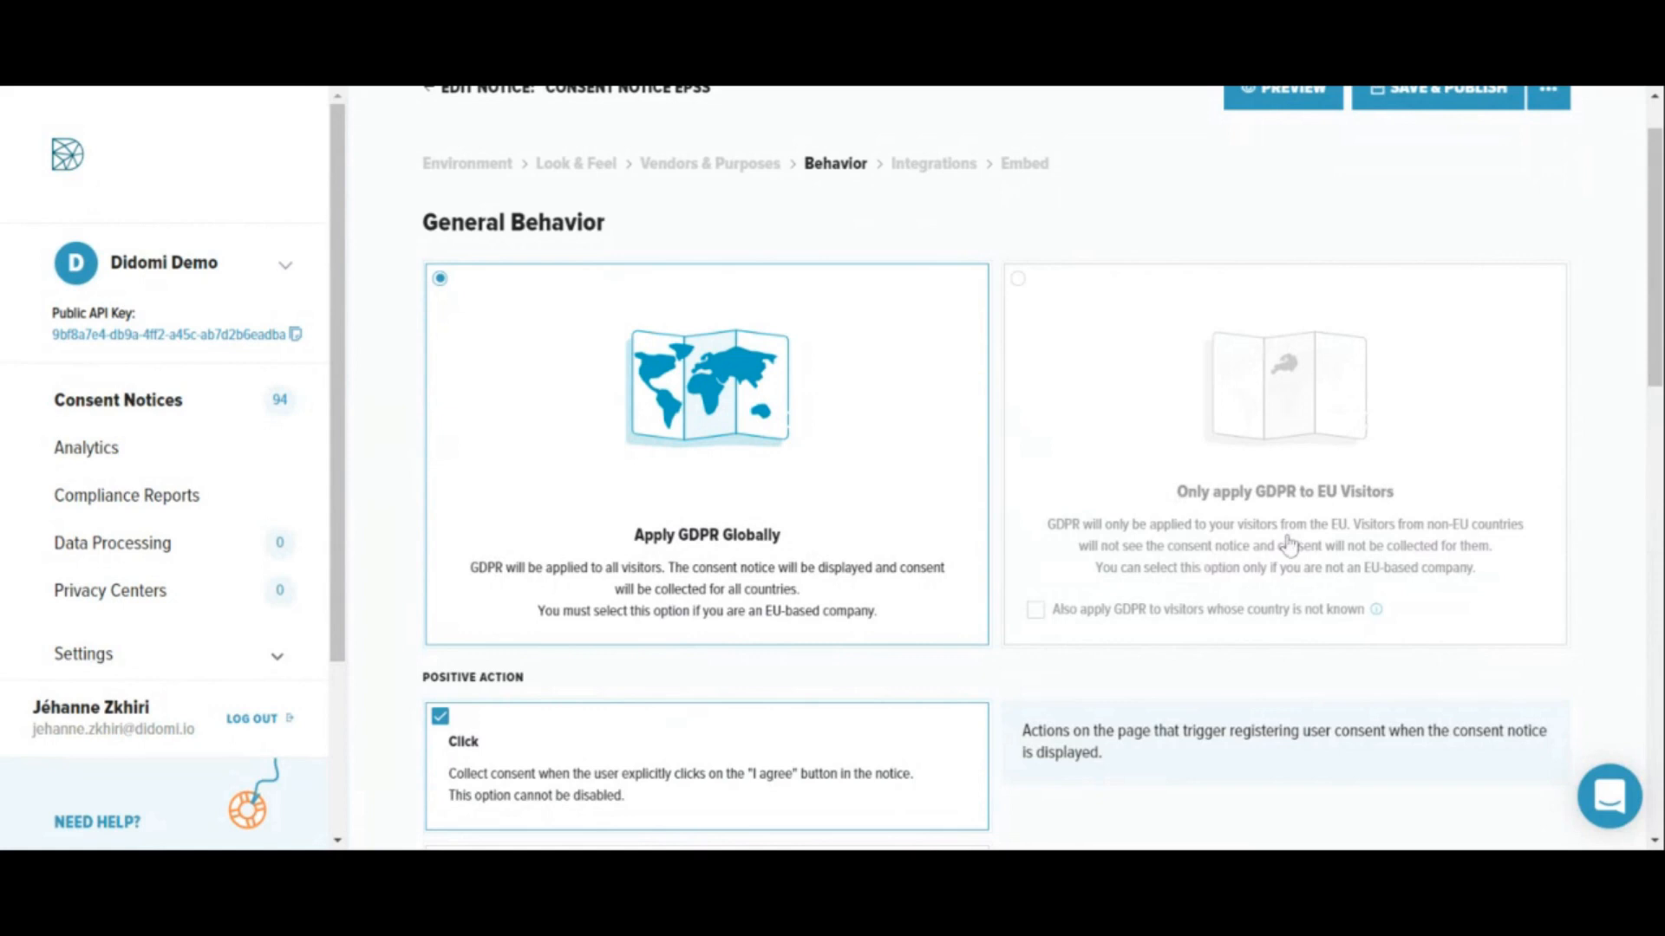
{"action": "scroll", "coordinate": [1128, 449], "scroll_direction": "down", "scroll_amount": 5}
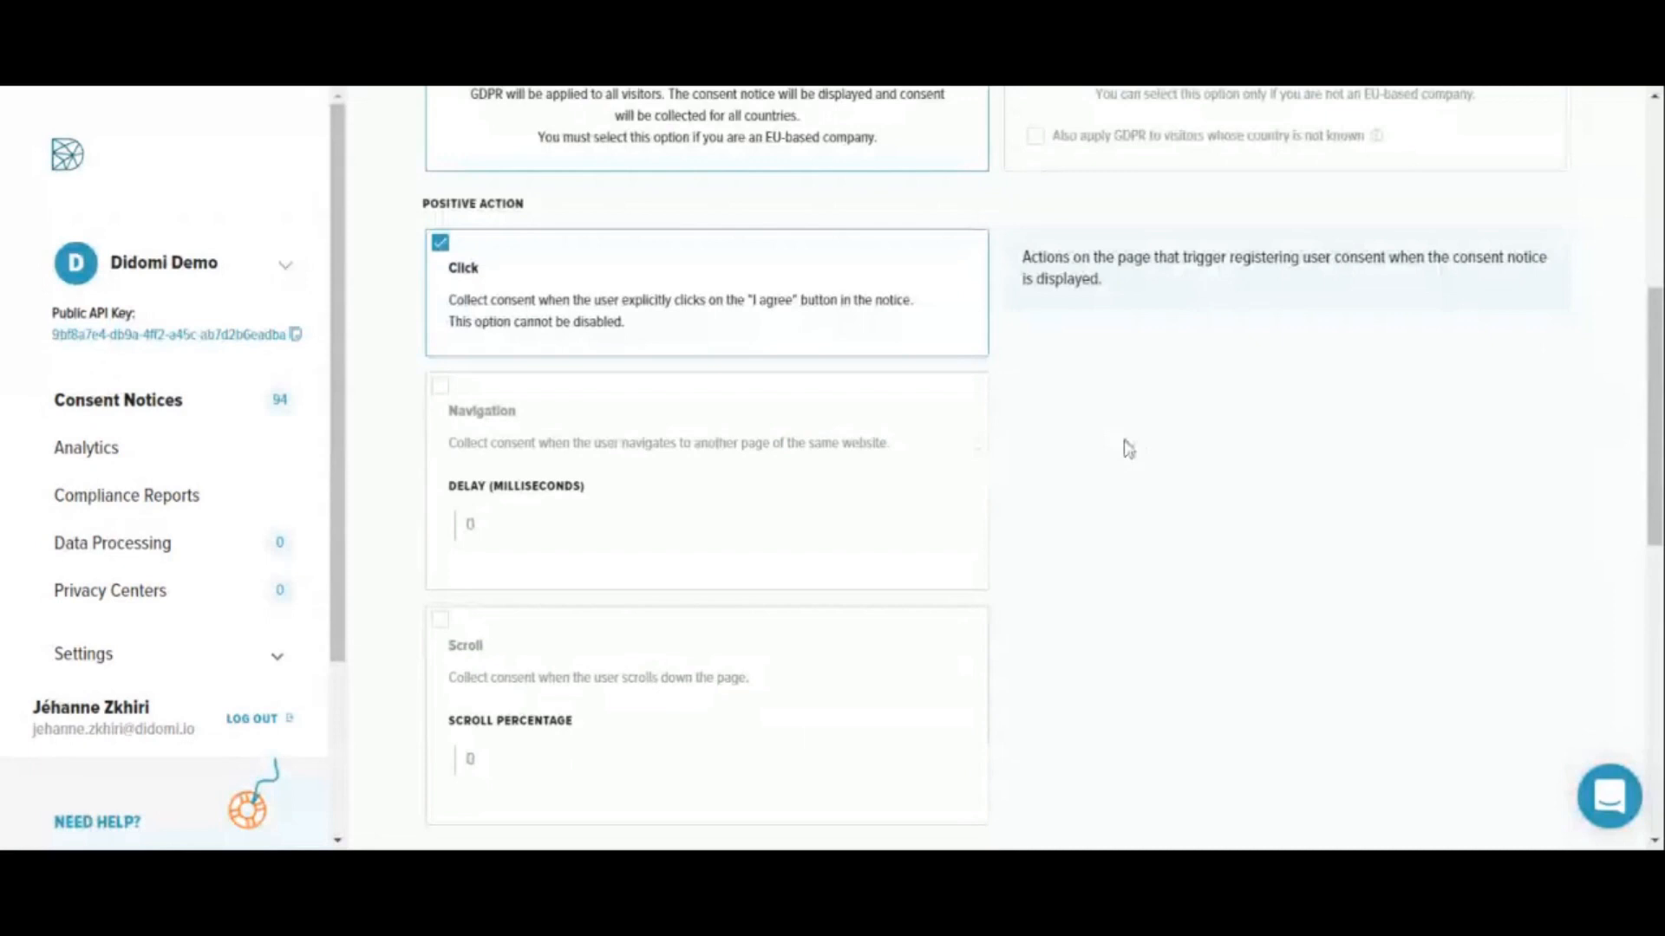
{"action": "scroll", "coordinate": [1010, 301], "scroll_direction": "down", "scroll_amount": 1}
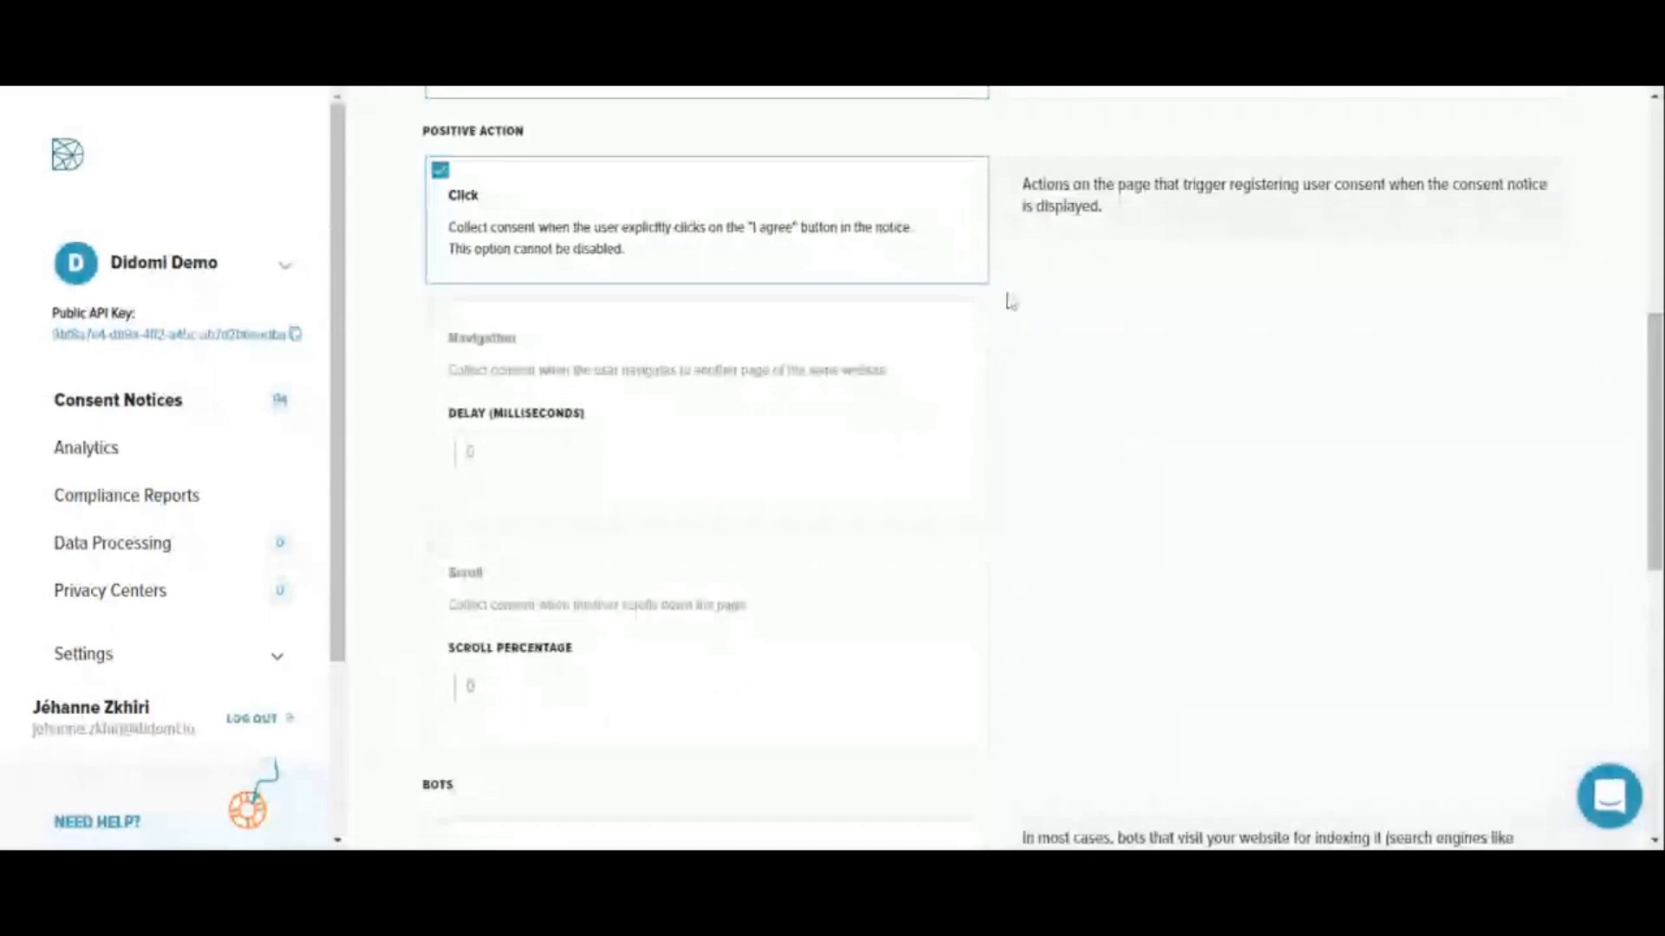
{"action": "scroll", "coordinate": [377, 306], "scroll_direction": "down", "scroll_amount": 5}
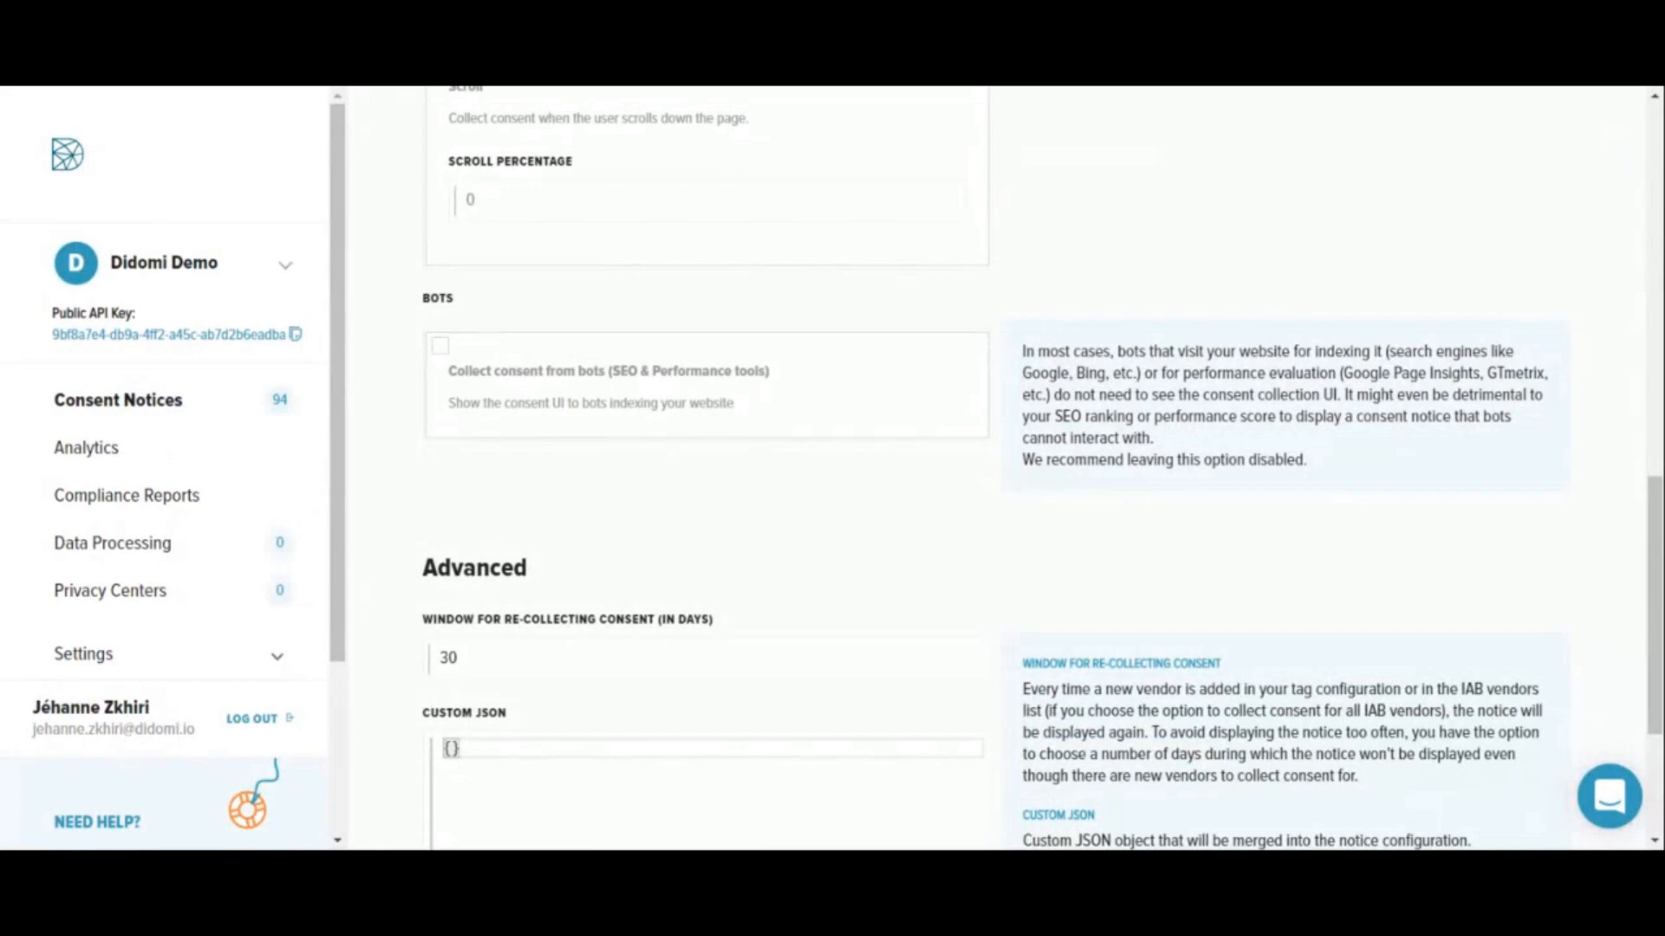
{"action": "left_click", "coordinate": [532, 377]}
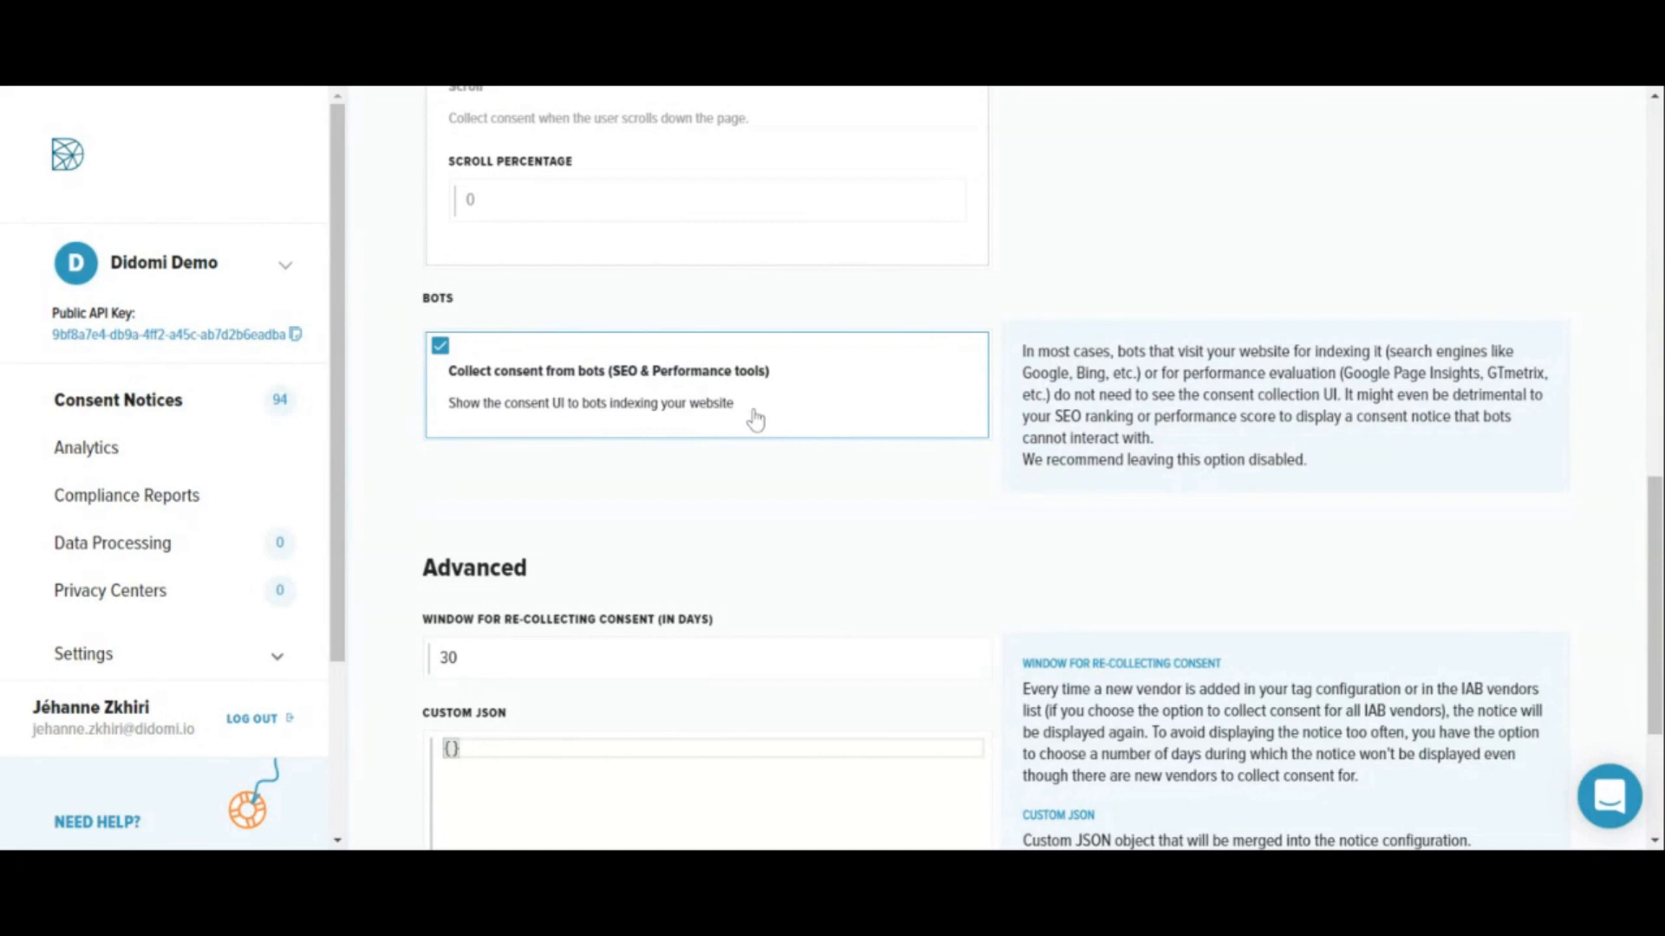
{"action": "left_click", "coordinate": [510, 383]}
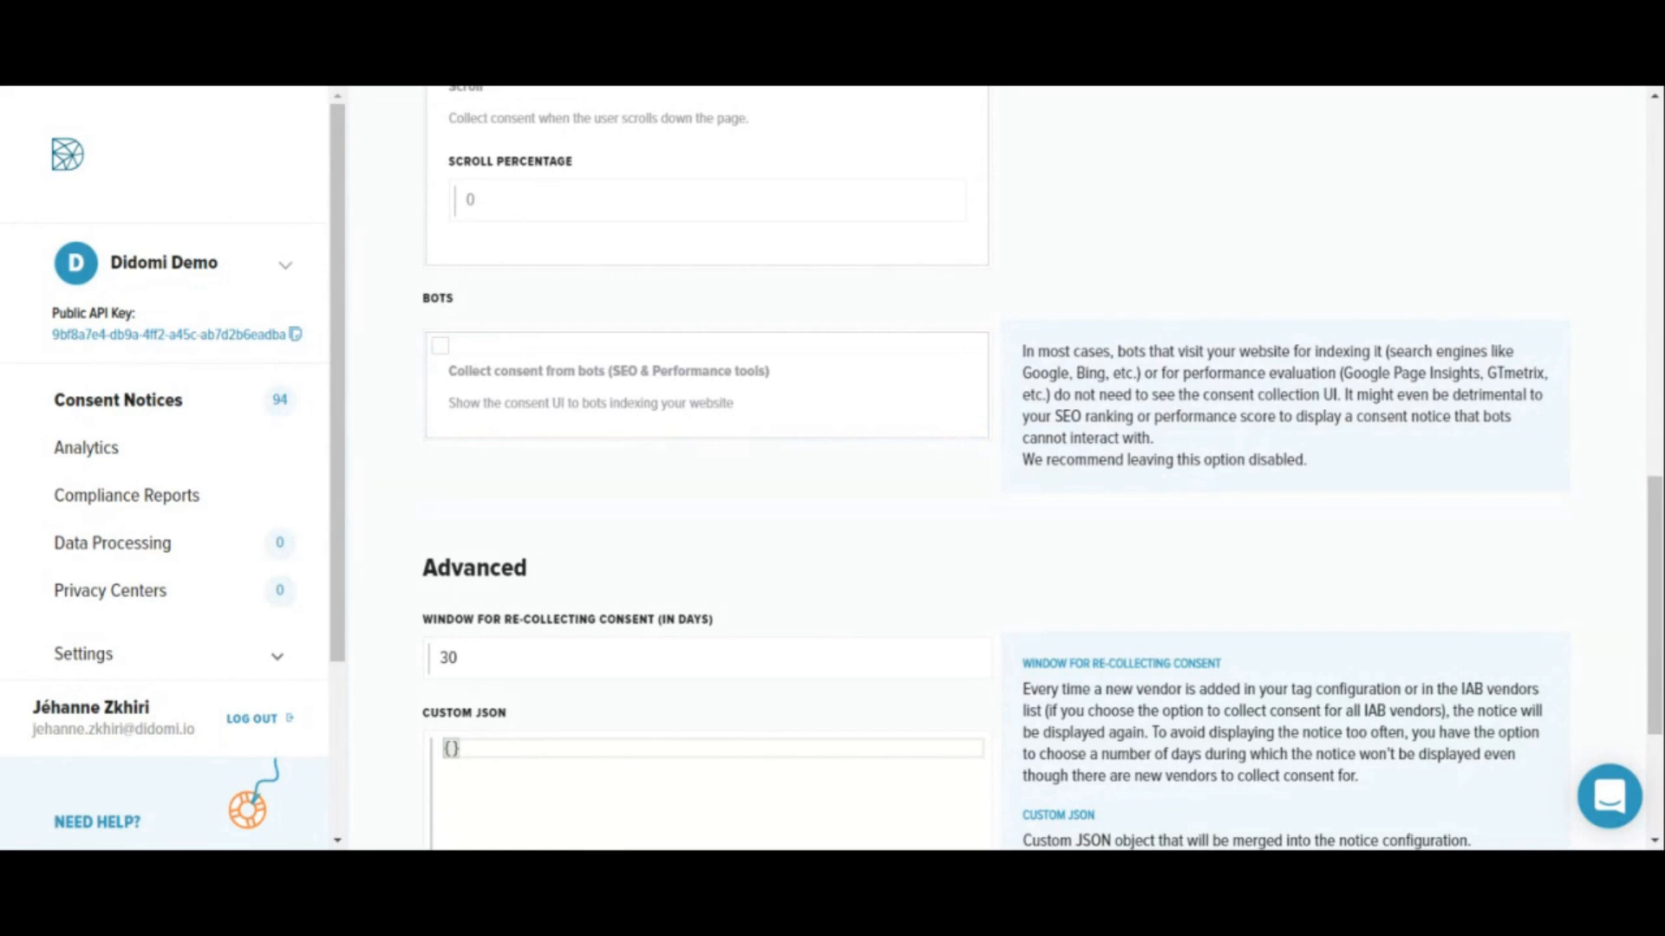
{"action": "scroll", "coordinate": [848, 142], "scroll_direction": "down", "scroll_amount": 3}
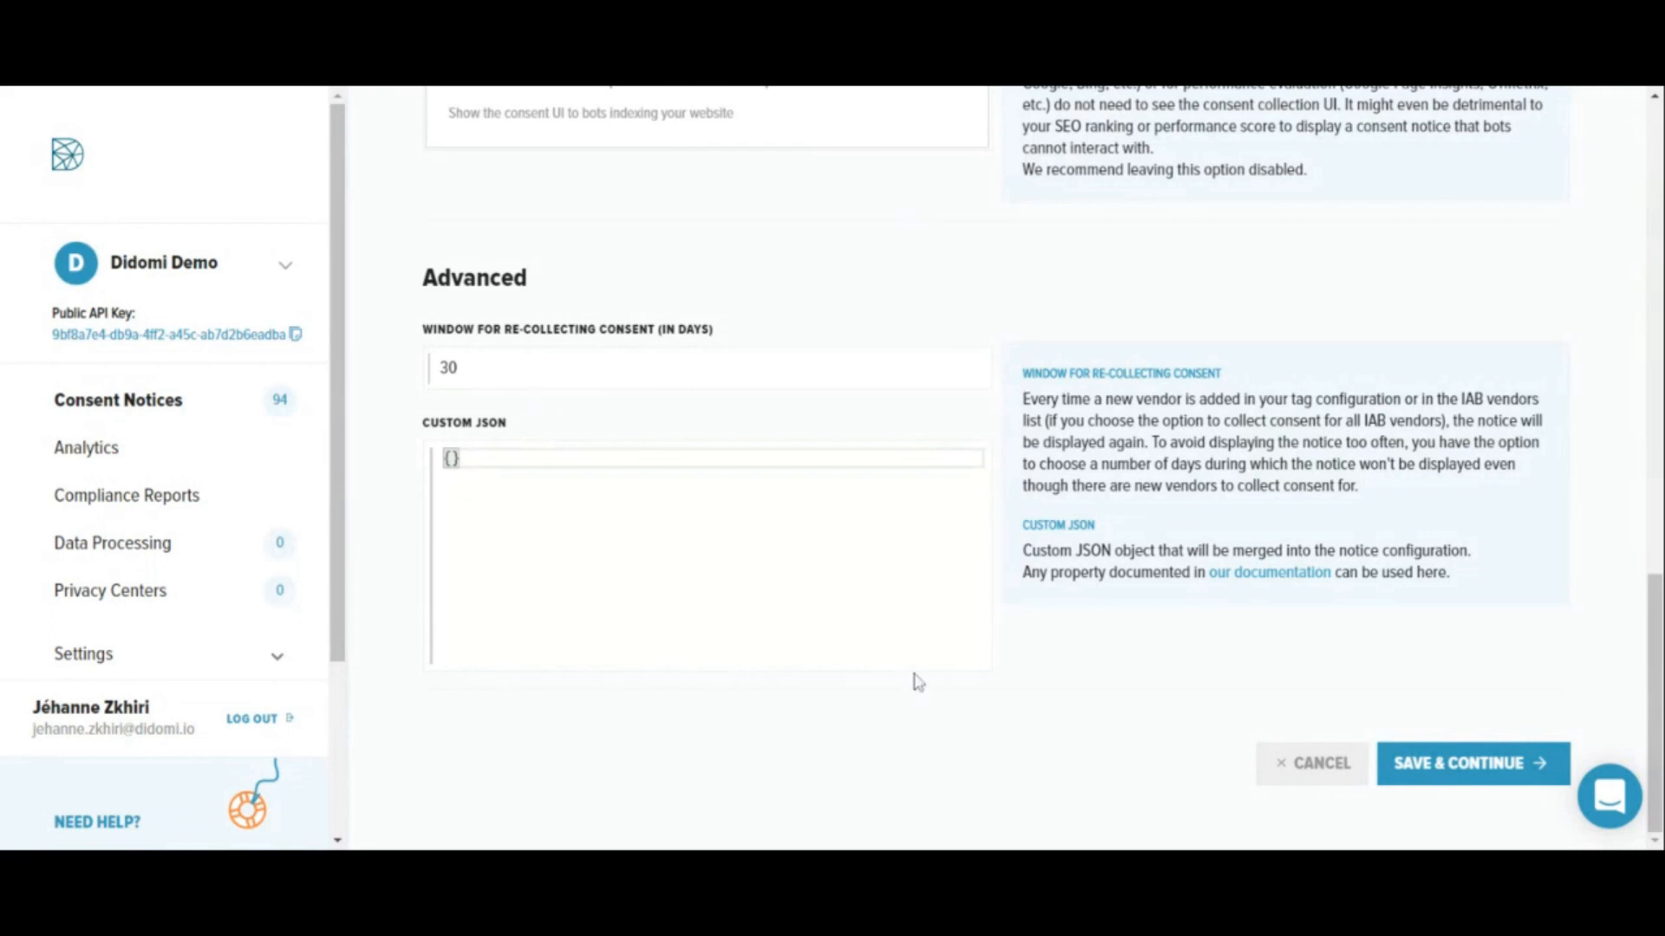
{"action": "left_click", "coordinate": [1435, 748]}
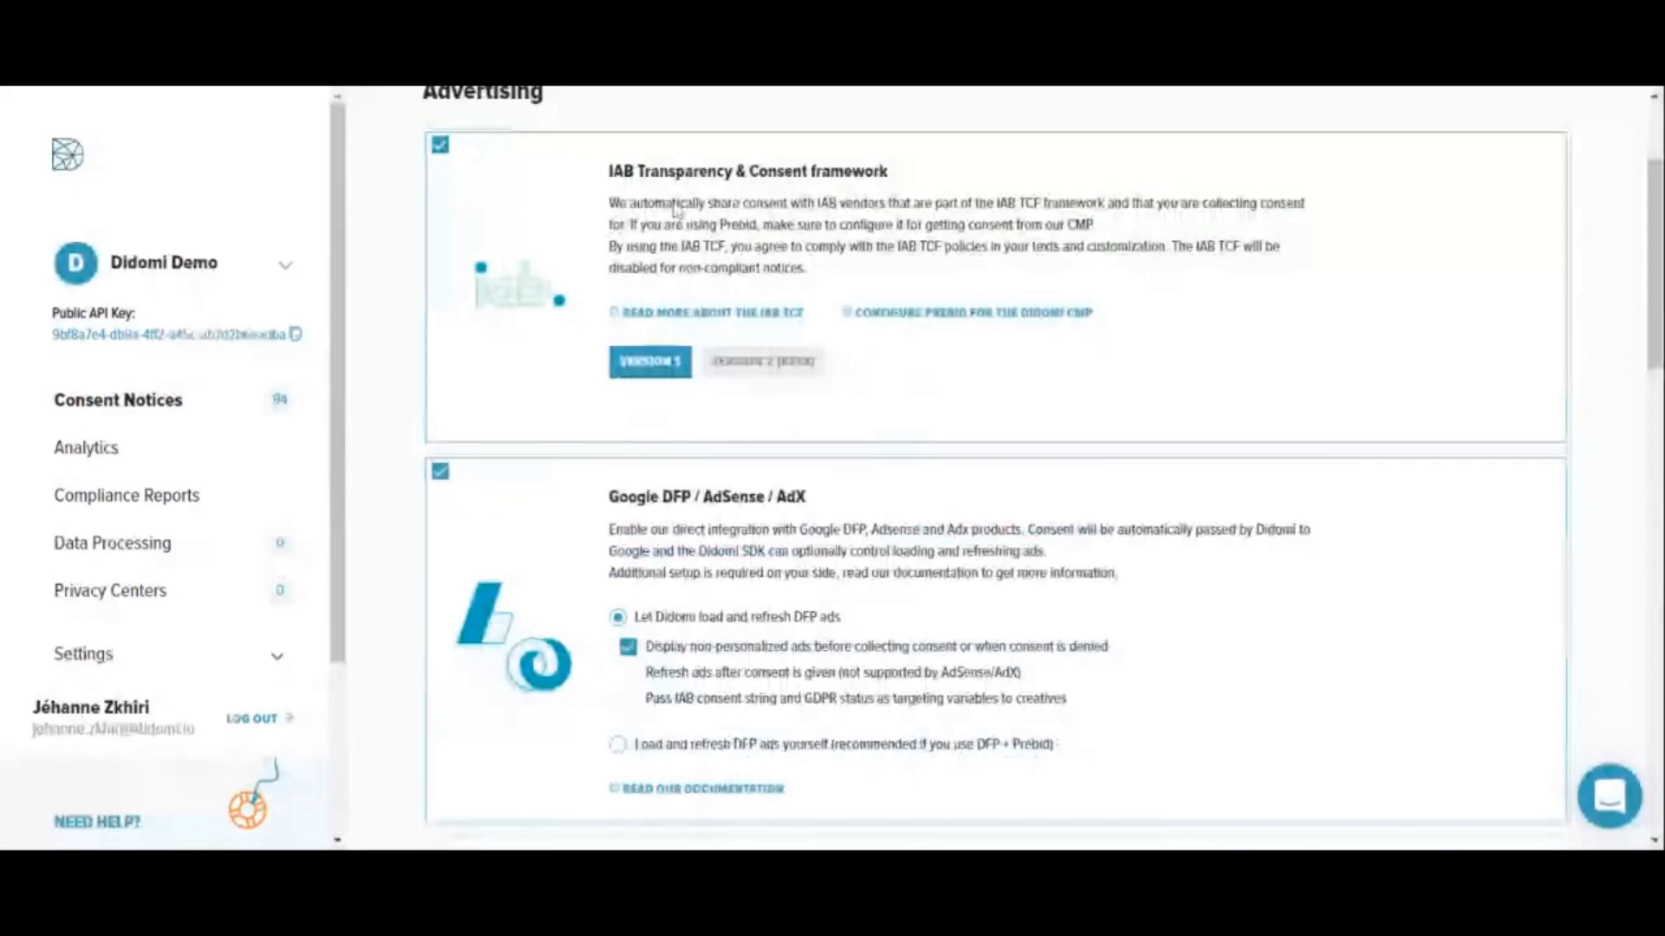
- Review the advertising and tag management integrations, keep Adobe DTM and Launch selected, and save to continue to Embed
{"action": "scroll", "coordinate": [675, 208], "scroll_direction": "down", "scroll_amount": 15}
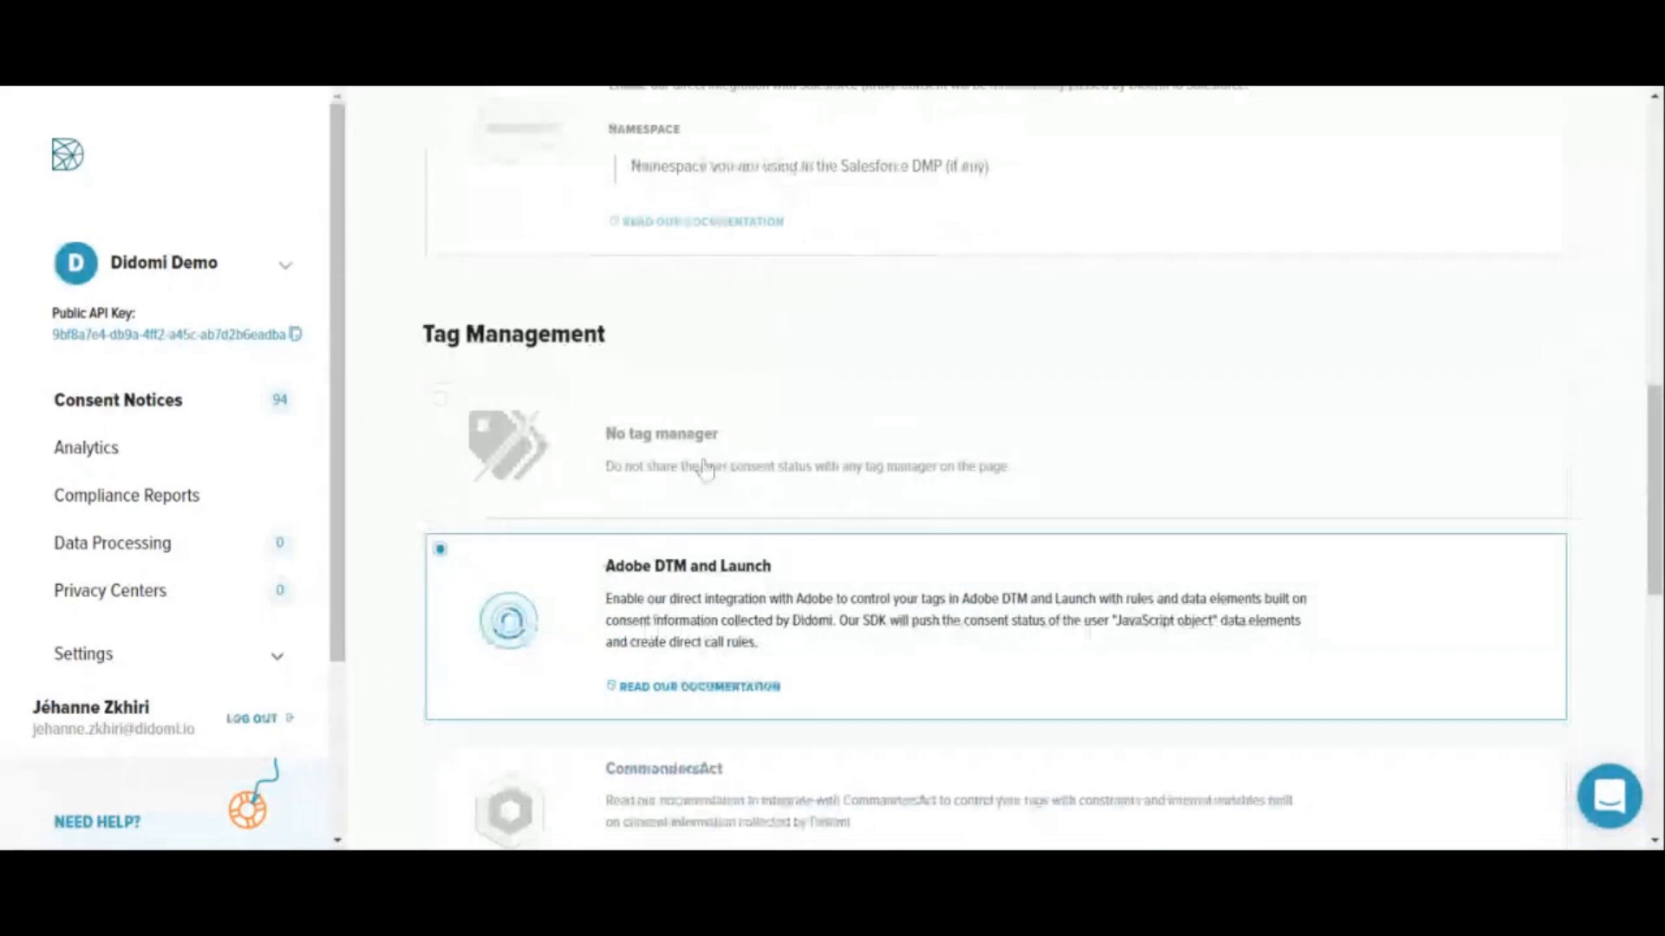
{"action": "scroll", "coordinate": [650, 507], "scroll_direction": "down", "scroll_amount": 2}
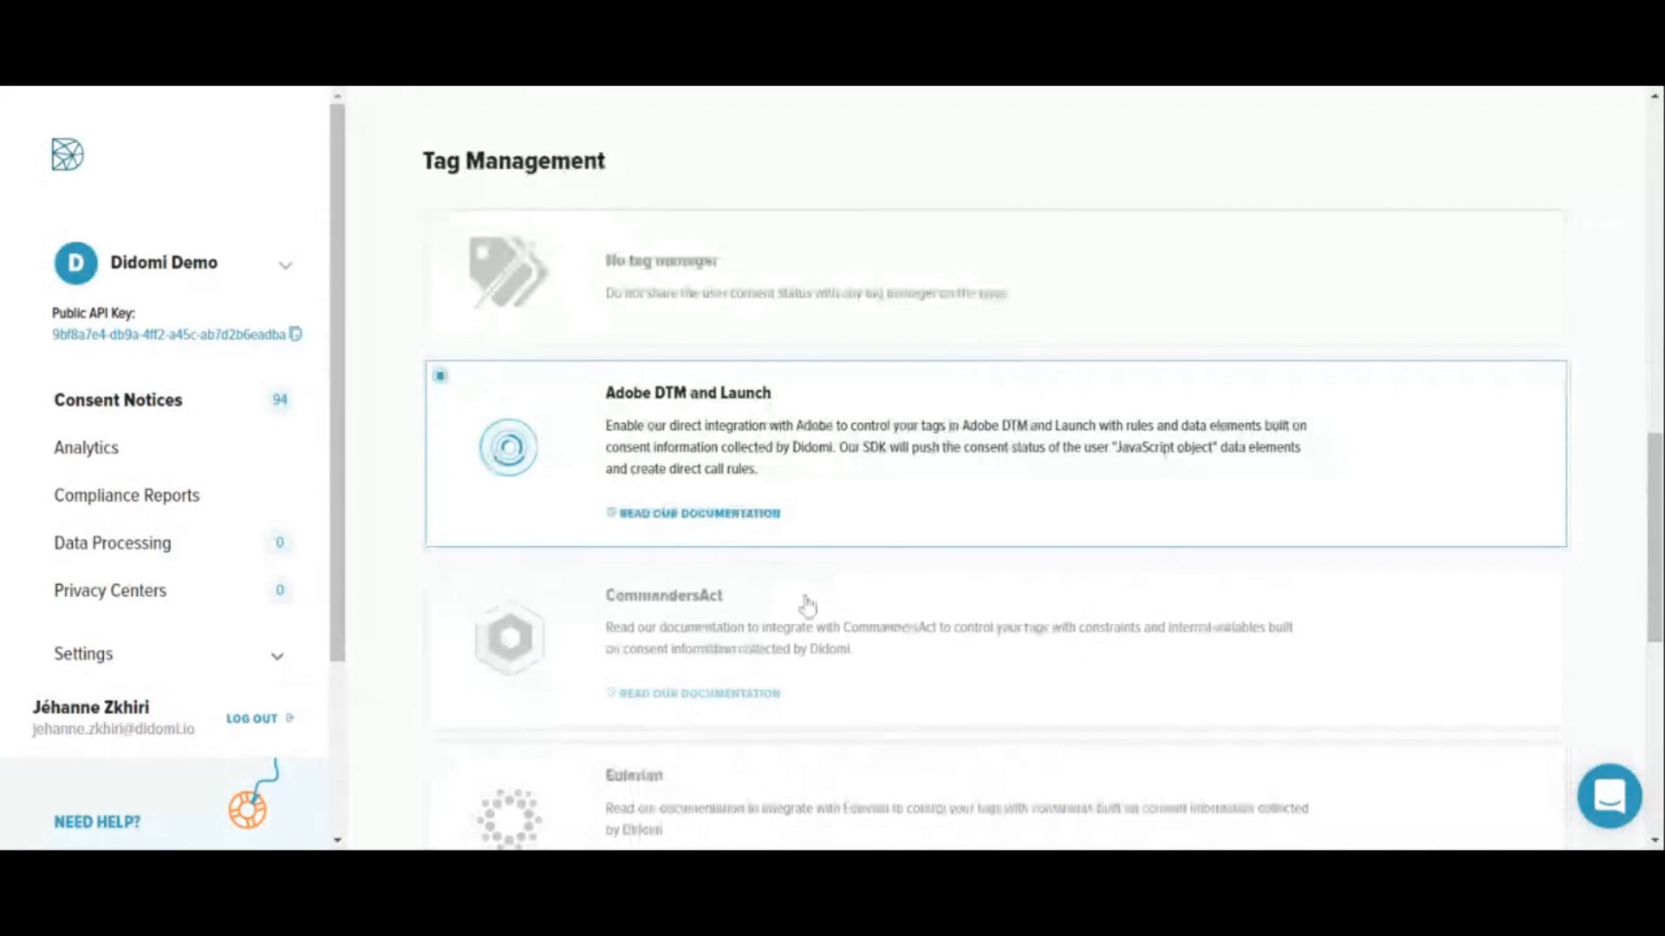
{"action": "scroll", "coordinate": [806, 605], "scroll_direction": "down", "scroll_amount": 5}
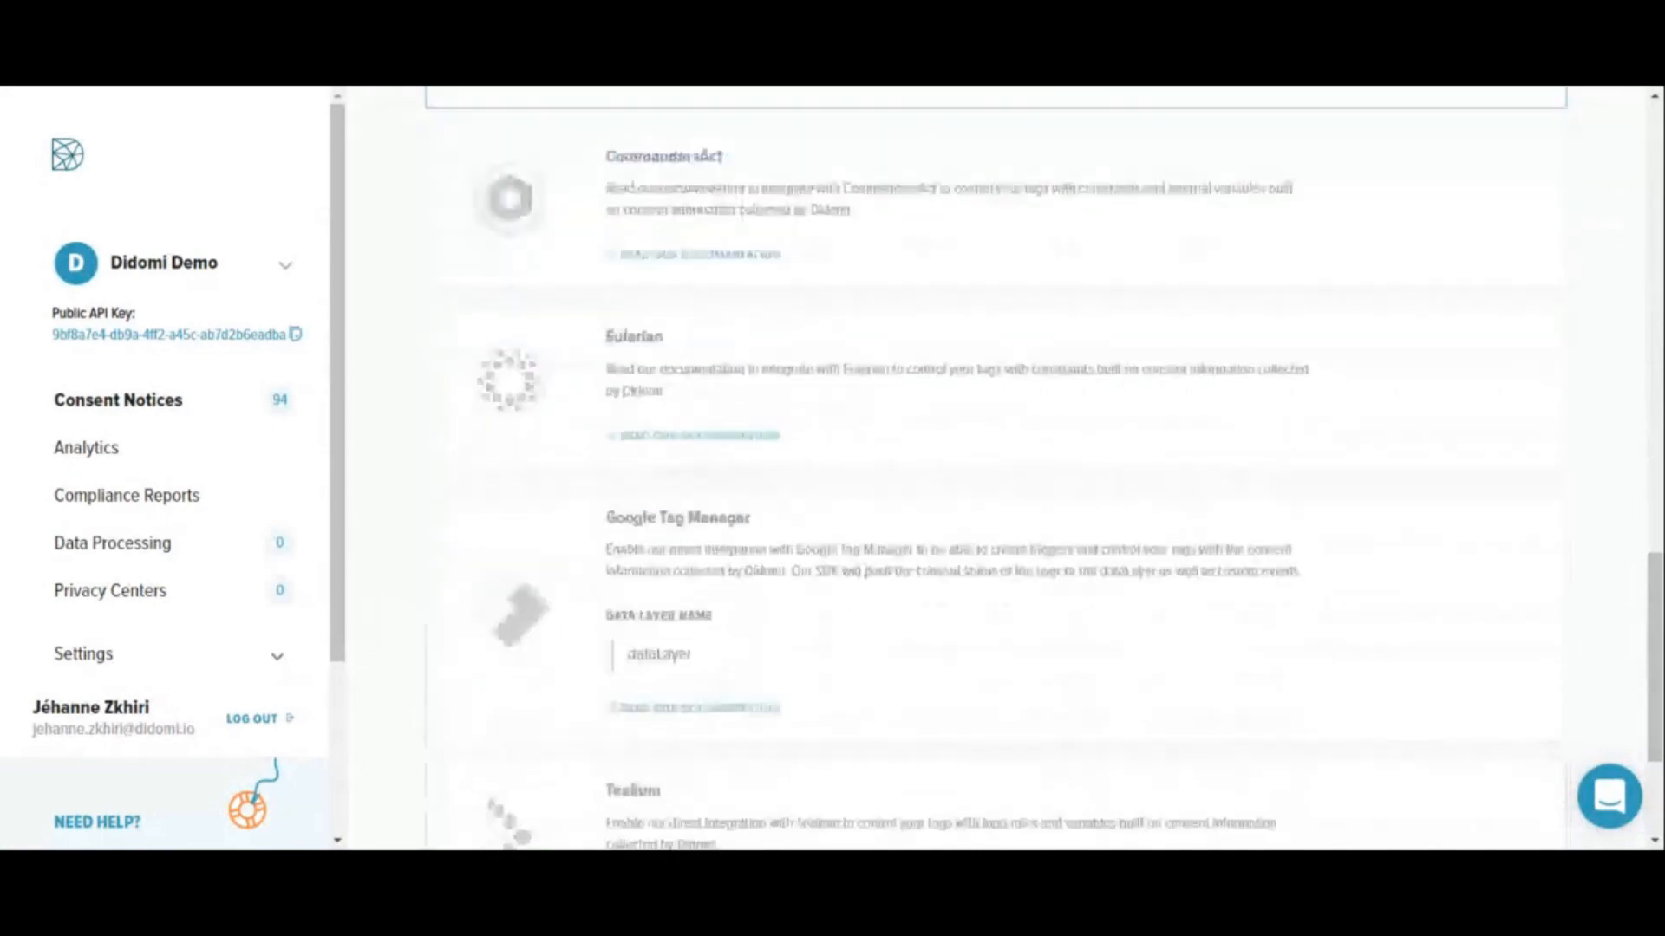
{"action": "scroll", "coordinate": [807, 605], "scroll_direction": "down", "scroll_amount": 3}
{"action": "scroll", "coordinate": [807, 606], "scroll_direction": "up", "scroll_amount": 3}
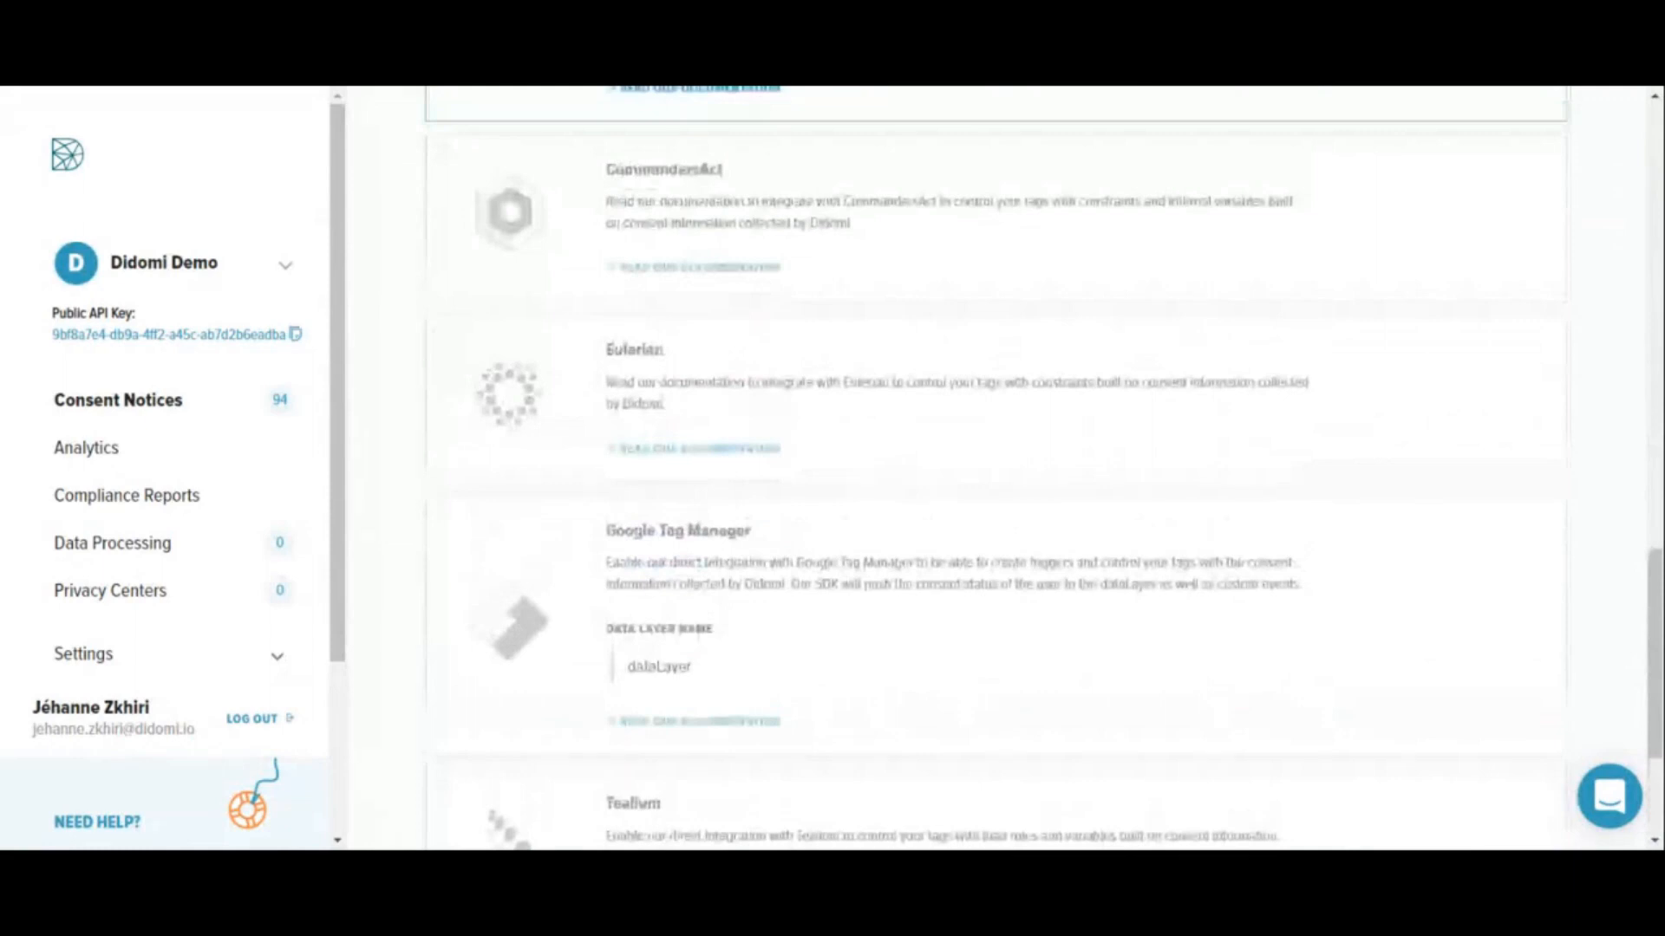
{"action": "scroll", "coordinate": [997, 468], "scroll_direction": "up", "scroll_amount": 5}
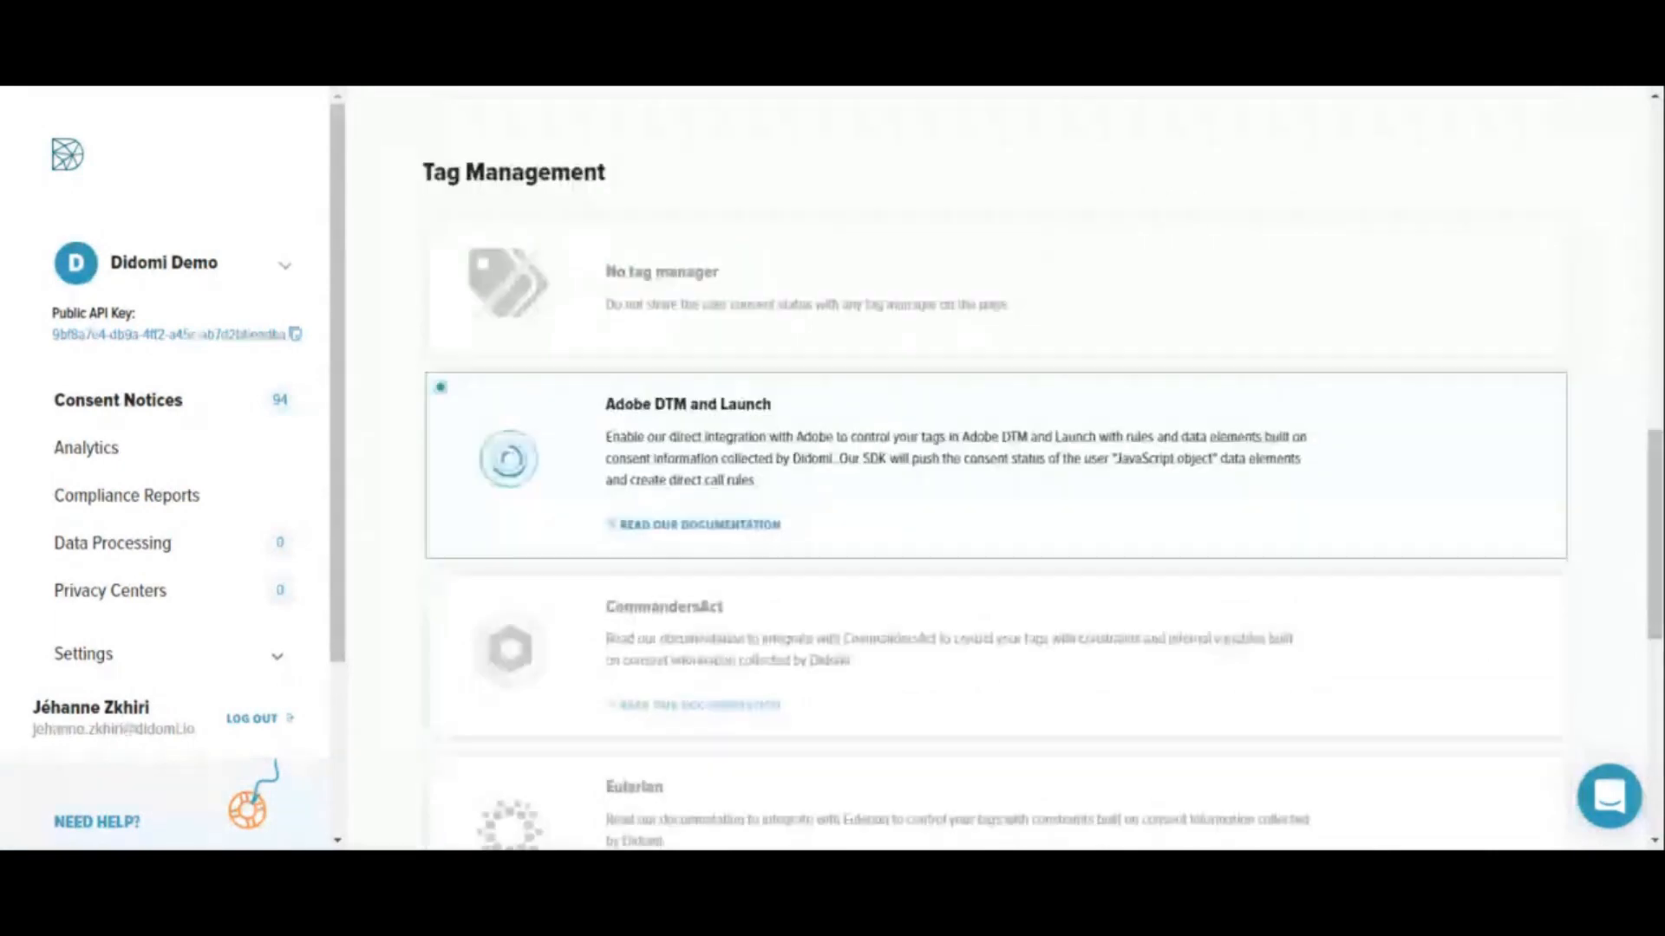
{"action": "scroll", "coordinate": [997, 520], "scroll_direction": "down", "scroll_amount": 10}
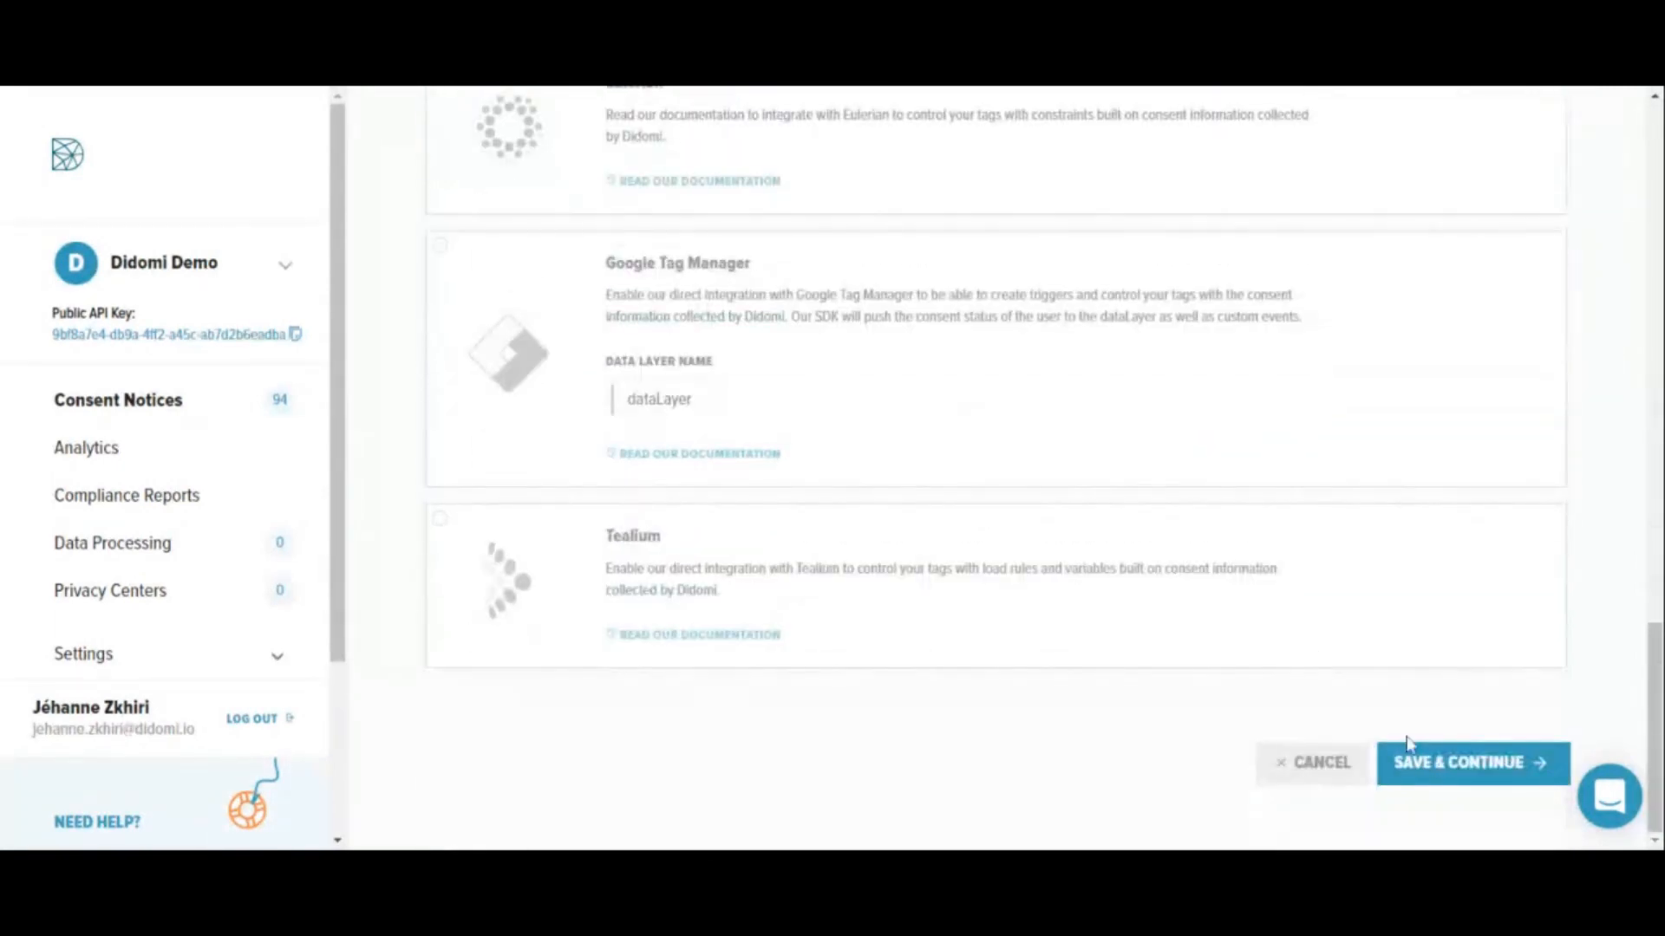
{"action": "left_click", "coordinate": [1430, 763]}
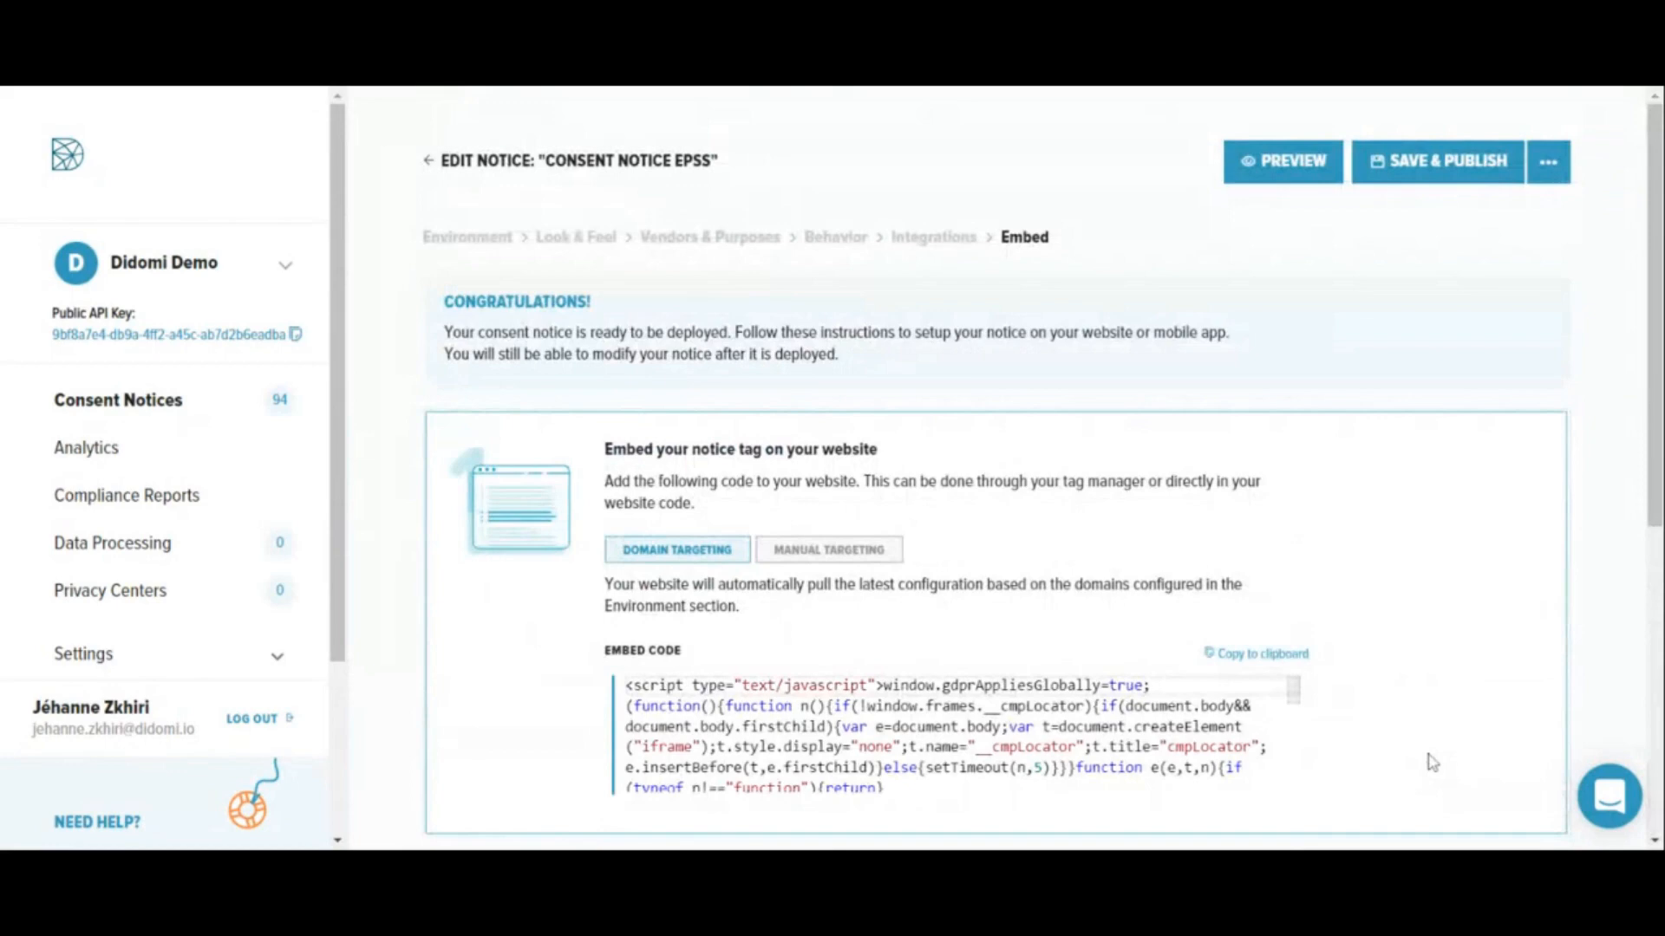
- Examine the notice's embed code and the instructions for blocking non-IAB vendors and adding a consent preferences link
{"action": "scroll", "coordinate": [1432, 762], "scroll_direction": "down", "scroll_amount": 1}
{"action": "scroll", "coordinate": [1432, 762], "scroll_direction": "down", "scroll_amount": 2}
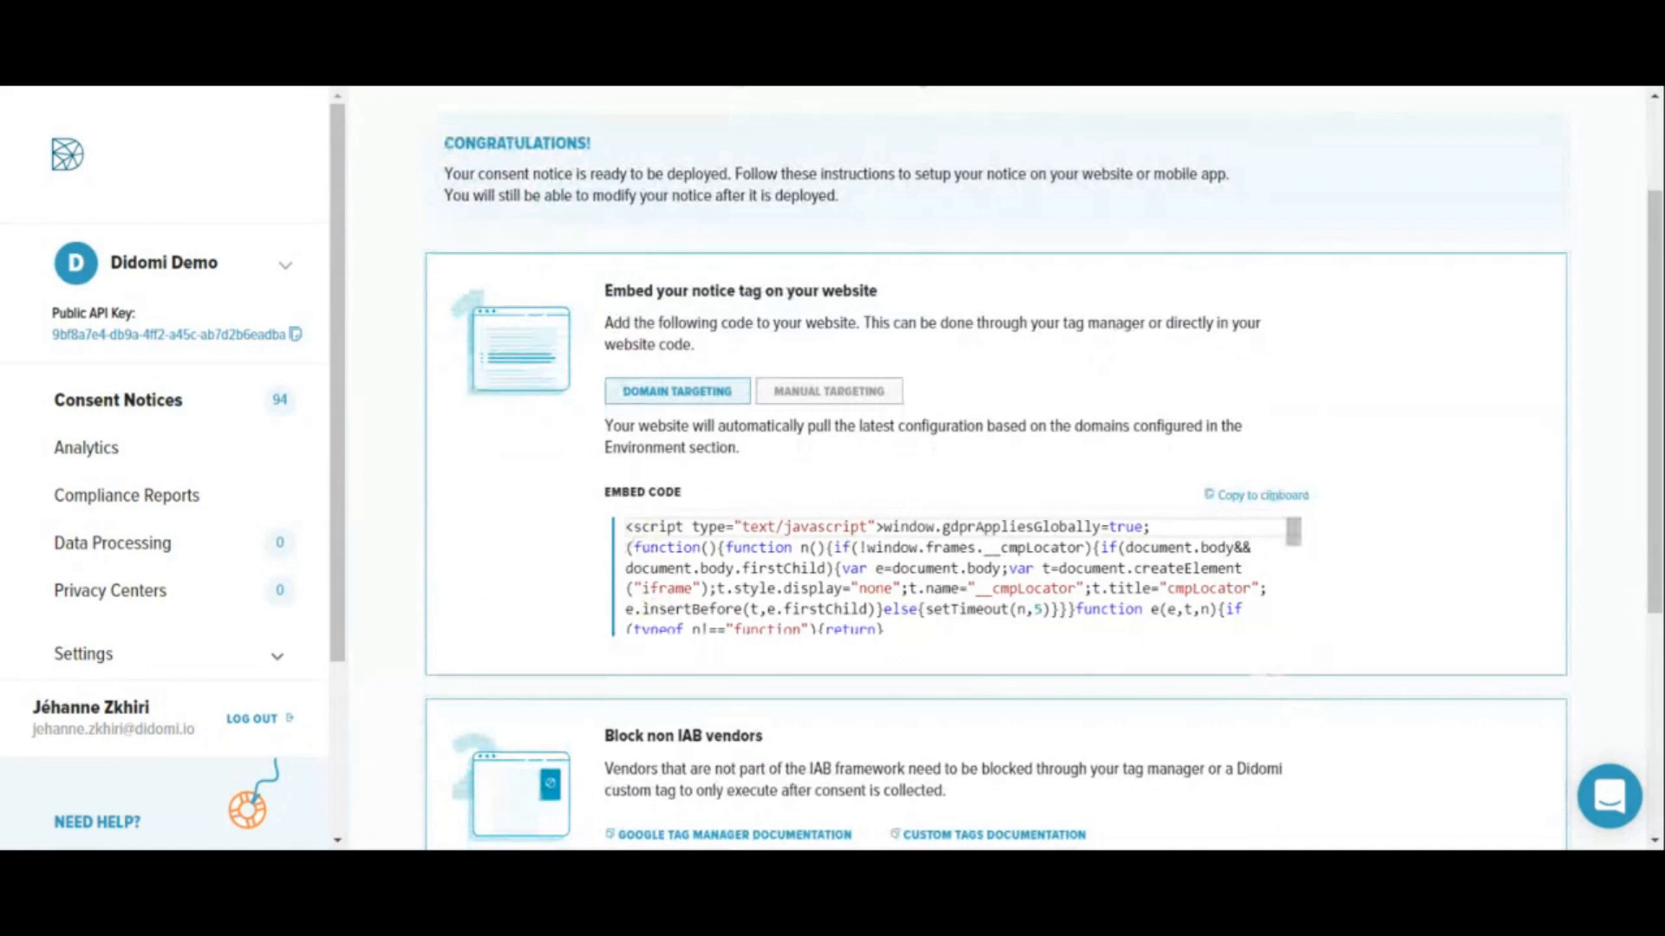
{"action": "scroll", "coordinate": [889, 603], "scroll_direction": "down", "scroll_amount": 1}
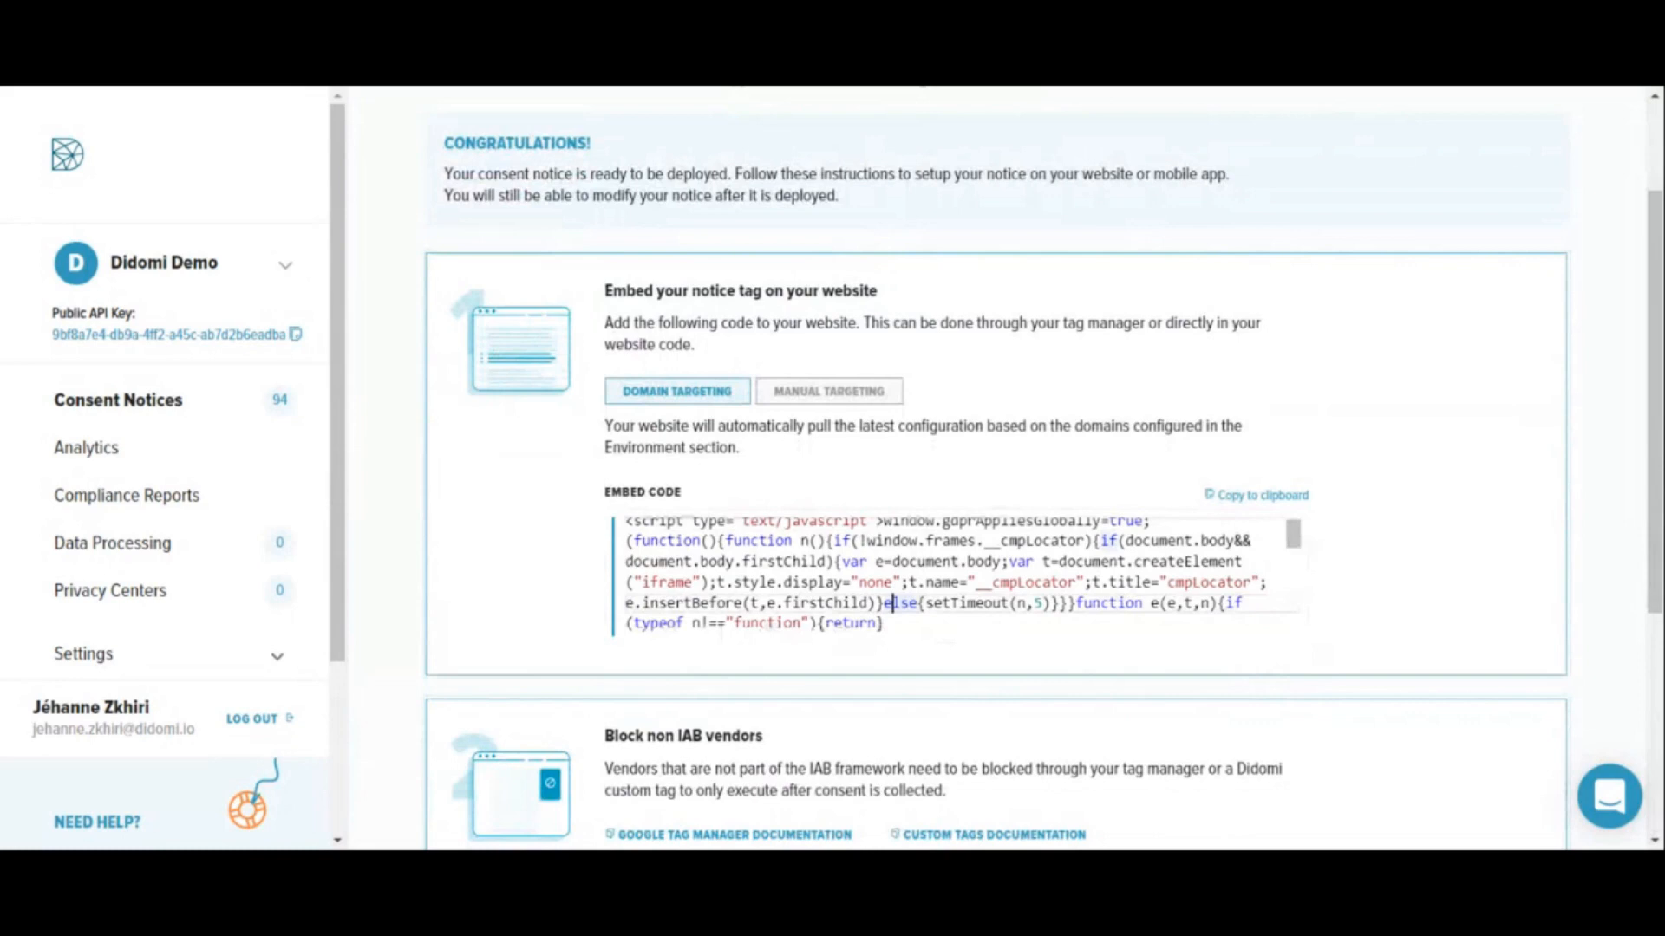
{"action": "scroll", "coordinate": [886, 602], "scroll_direction": "down", "scroll_amount": 5}
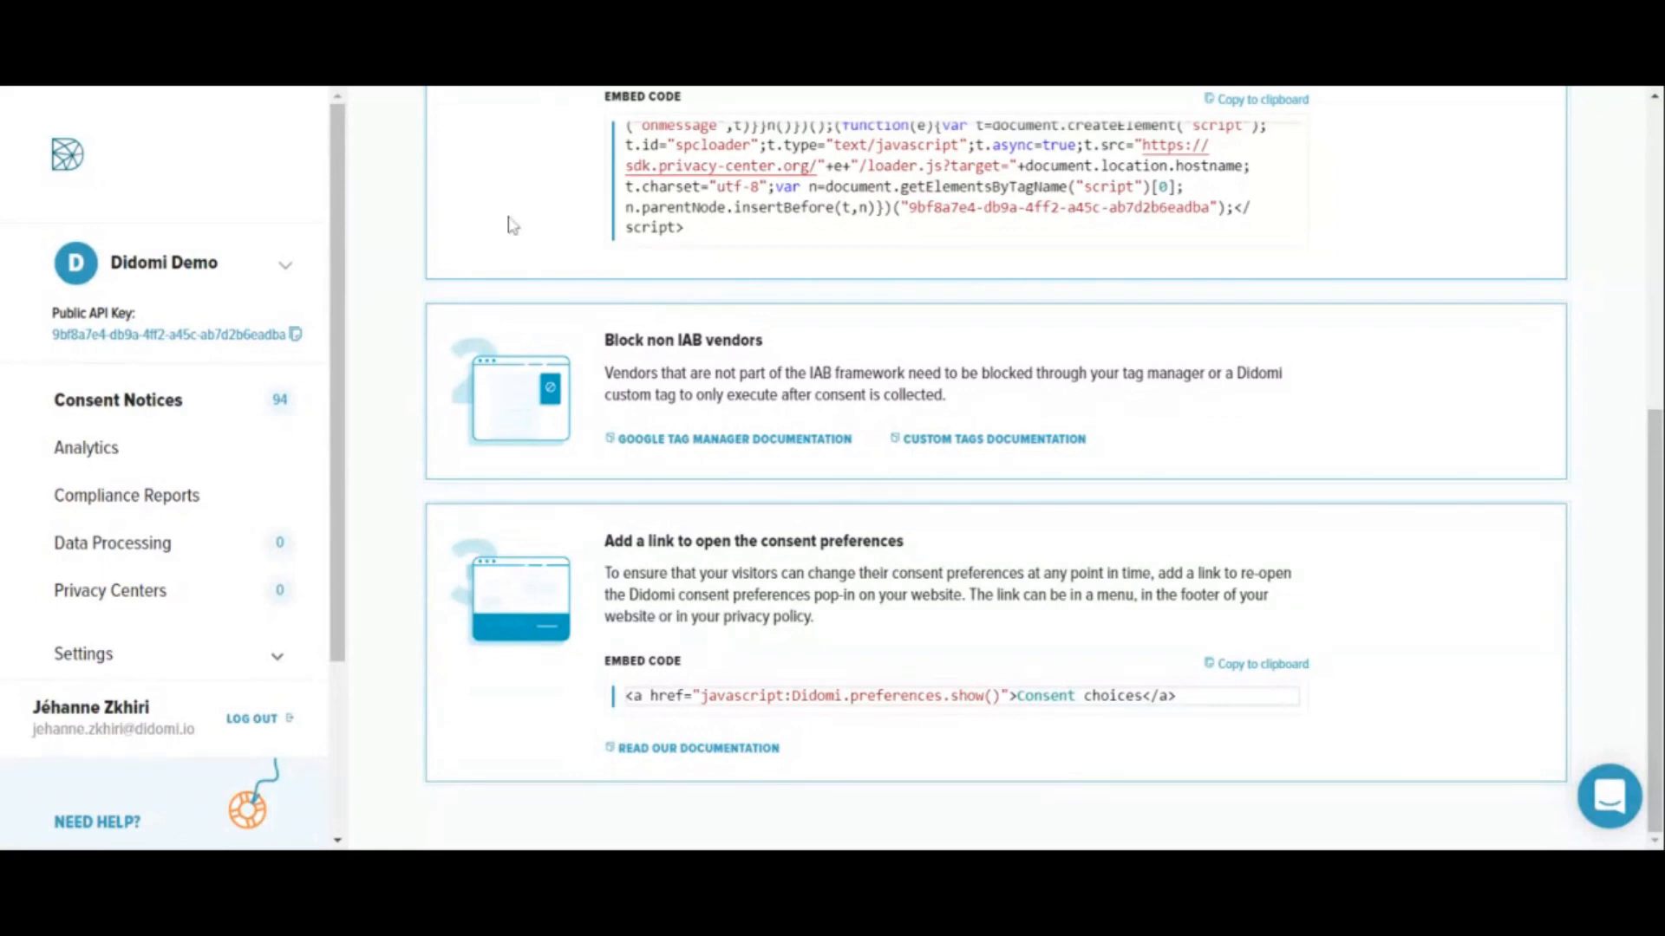
{"action": "scroll", "coordinate": [511, 225], "scroll_direction": "up", "scroll_amount": 5}
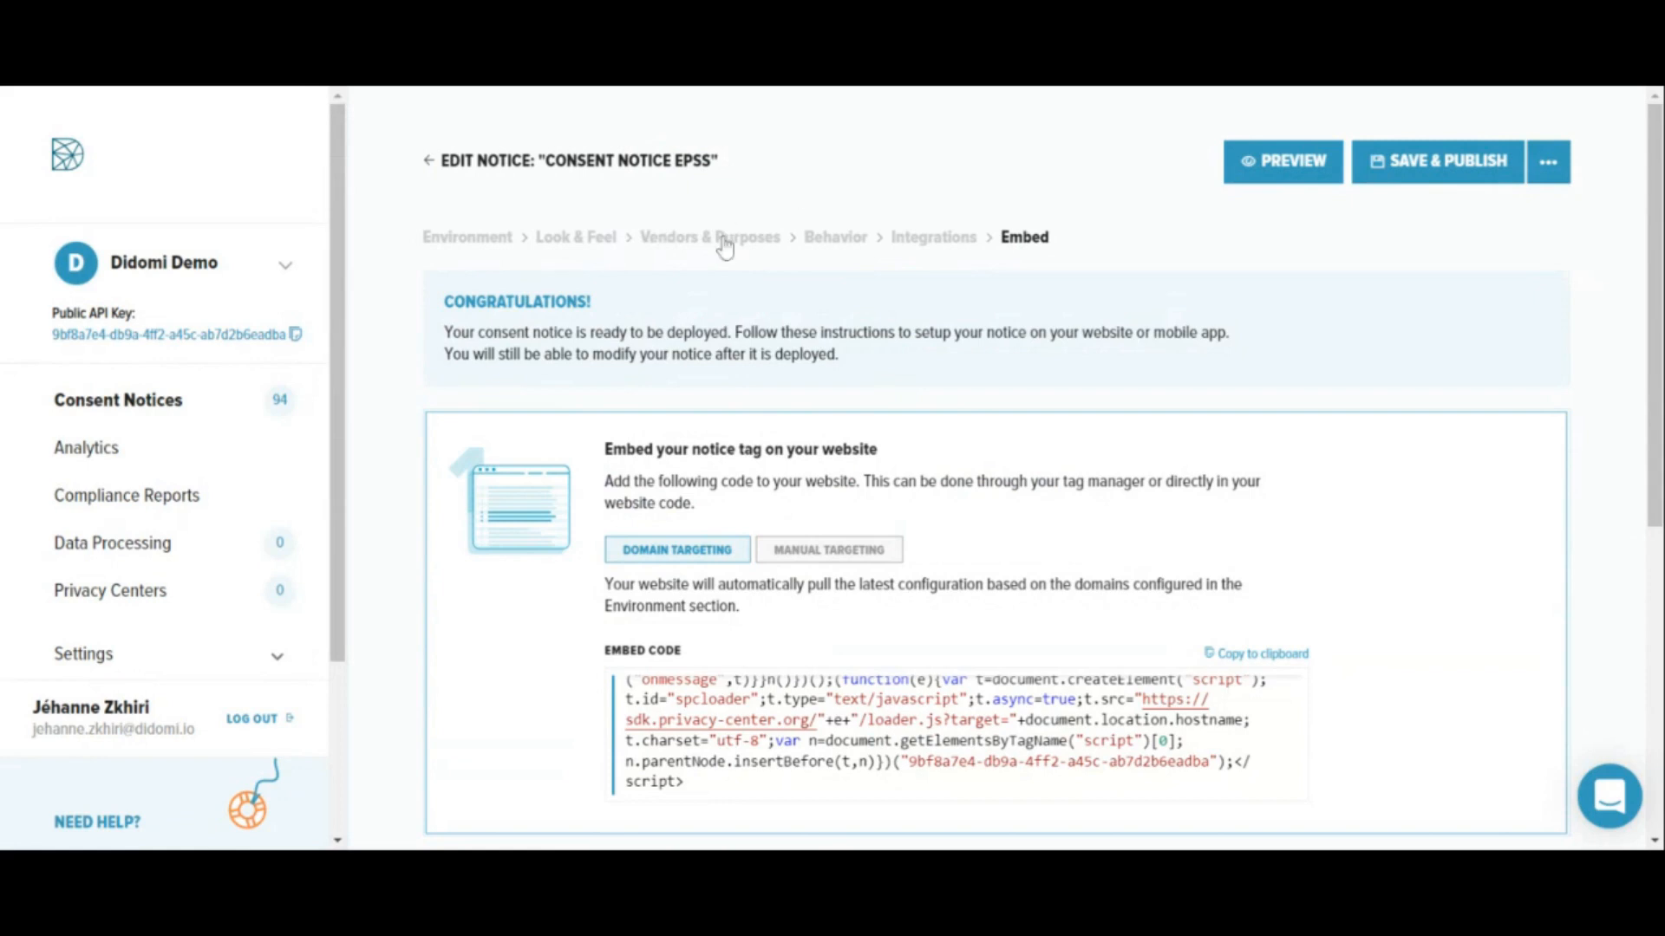
{"action": "left_click", "coordinate": [591, 250]}
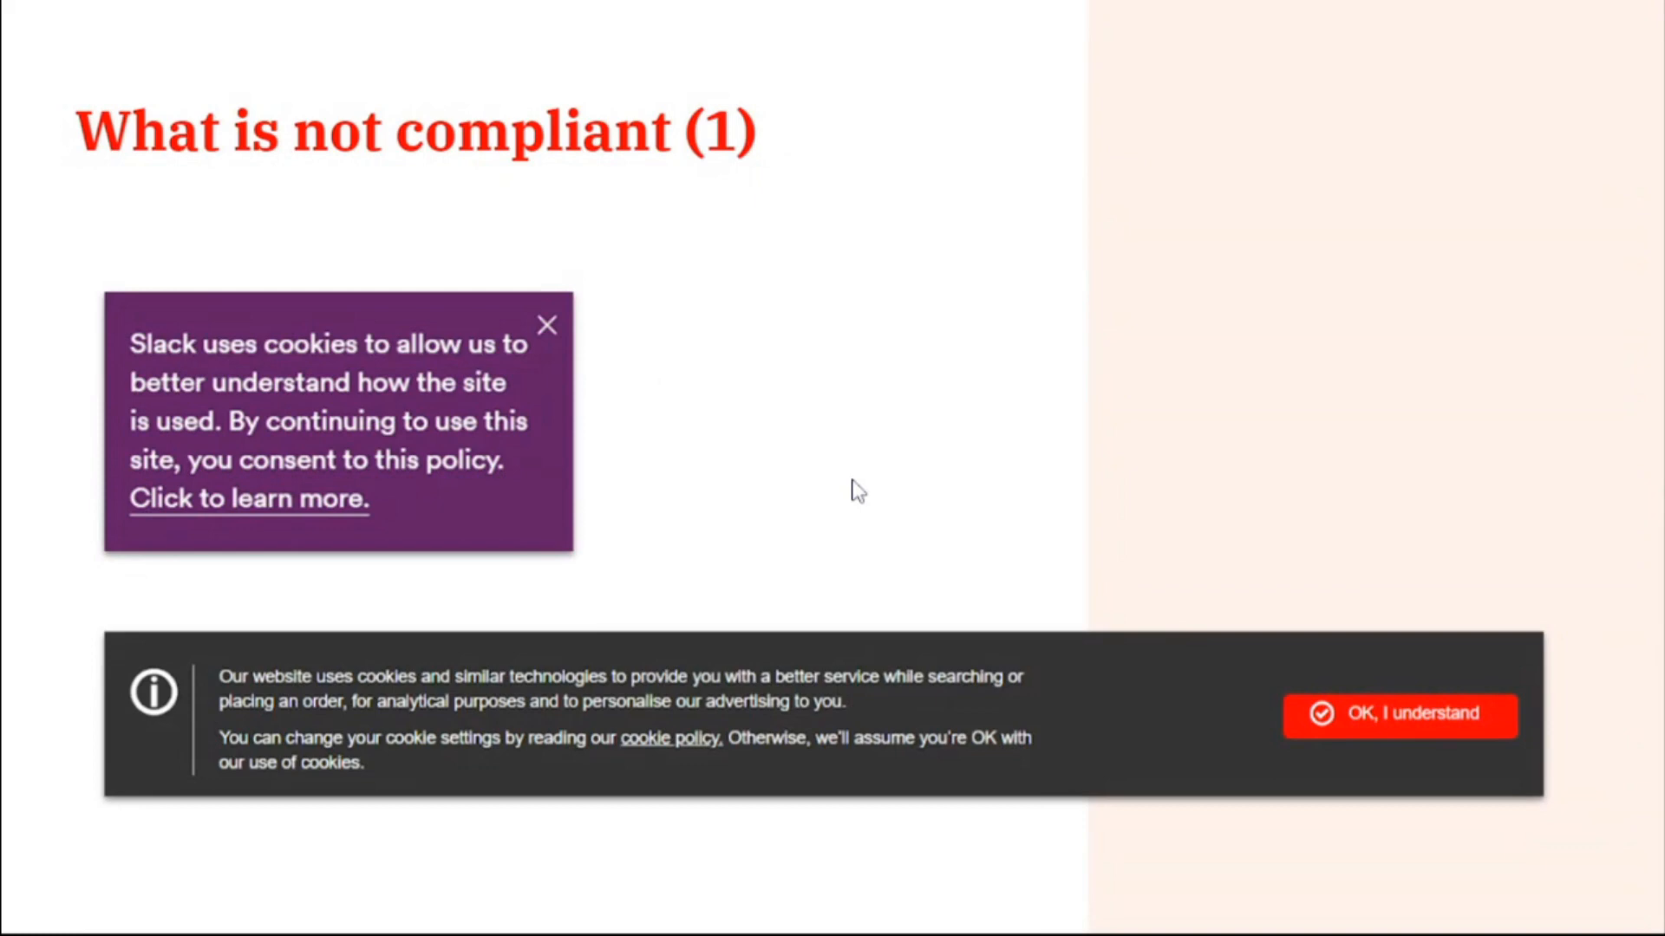
{"action": "key", "text": "Right"}
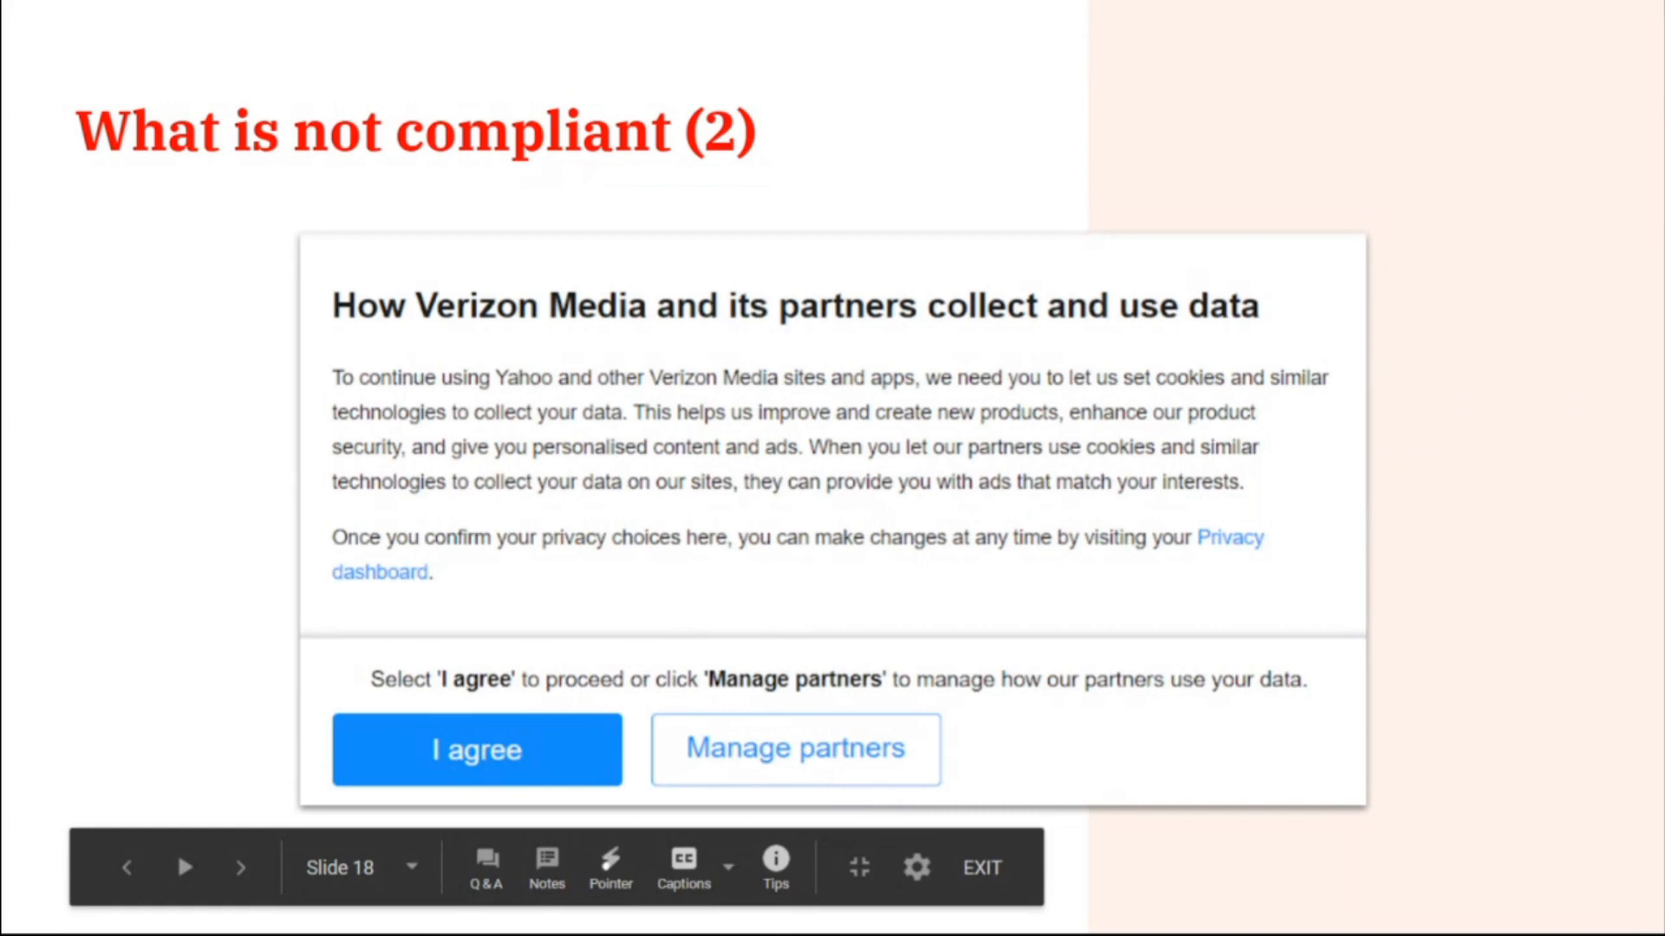
{"action": "key", "text": "Right"}
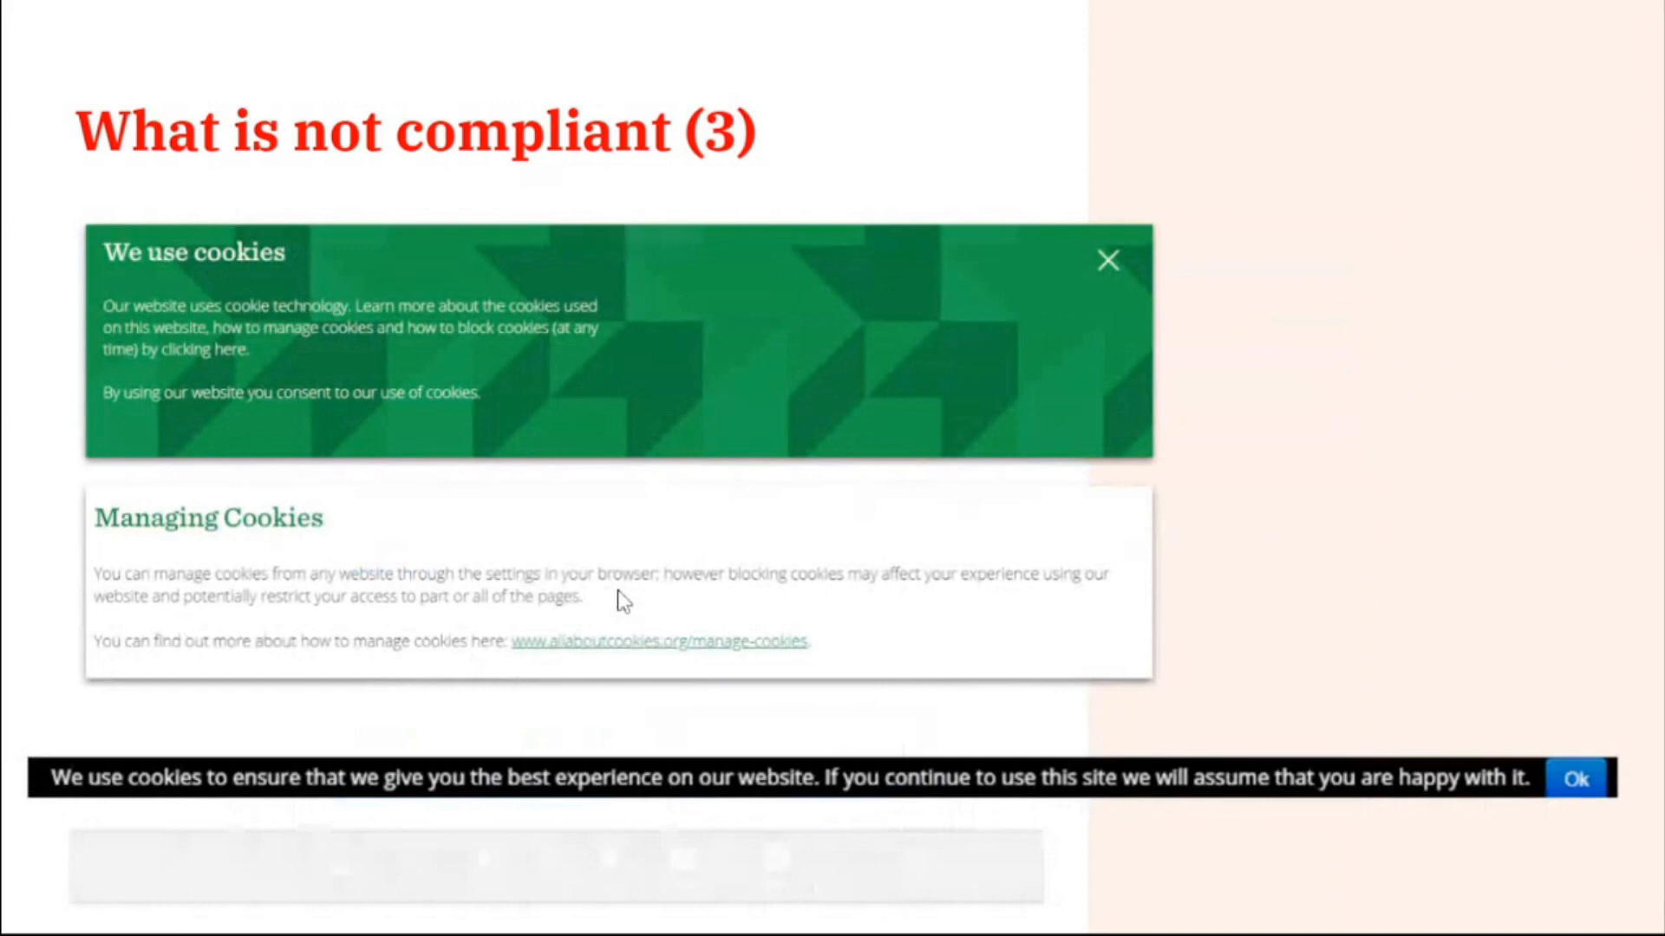
{"action": "key", "text": "Right"}
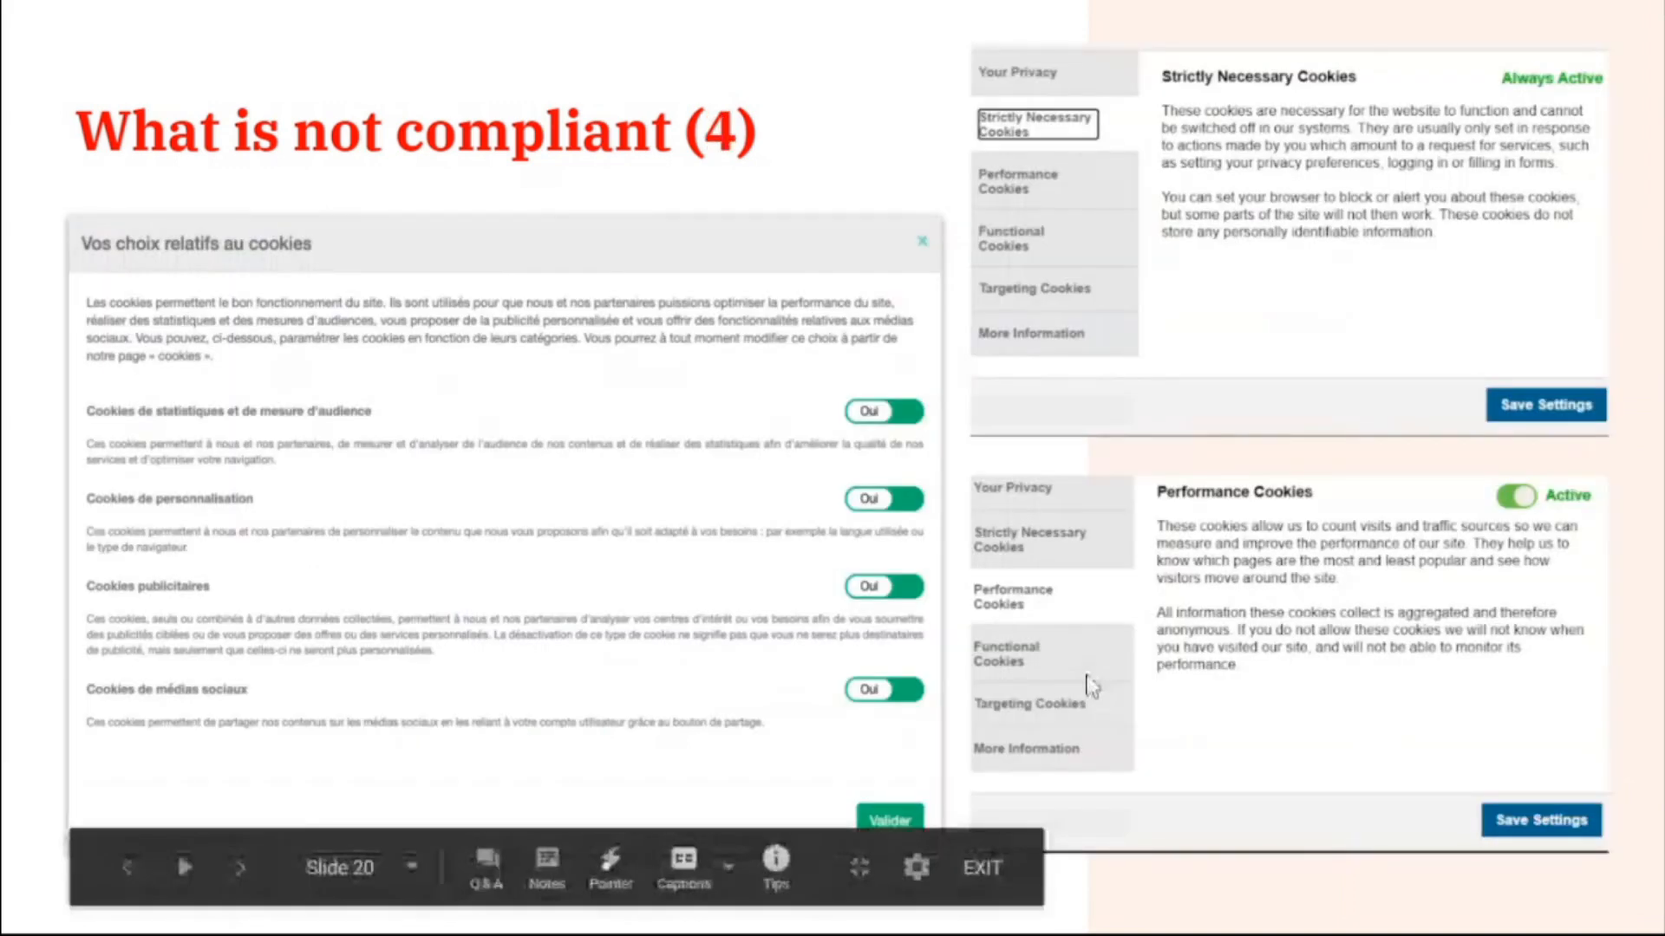